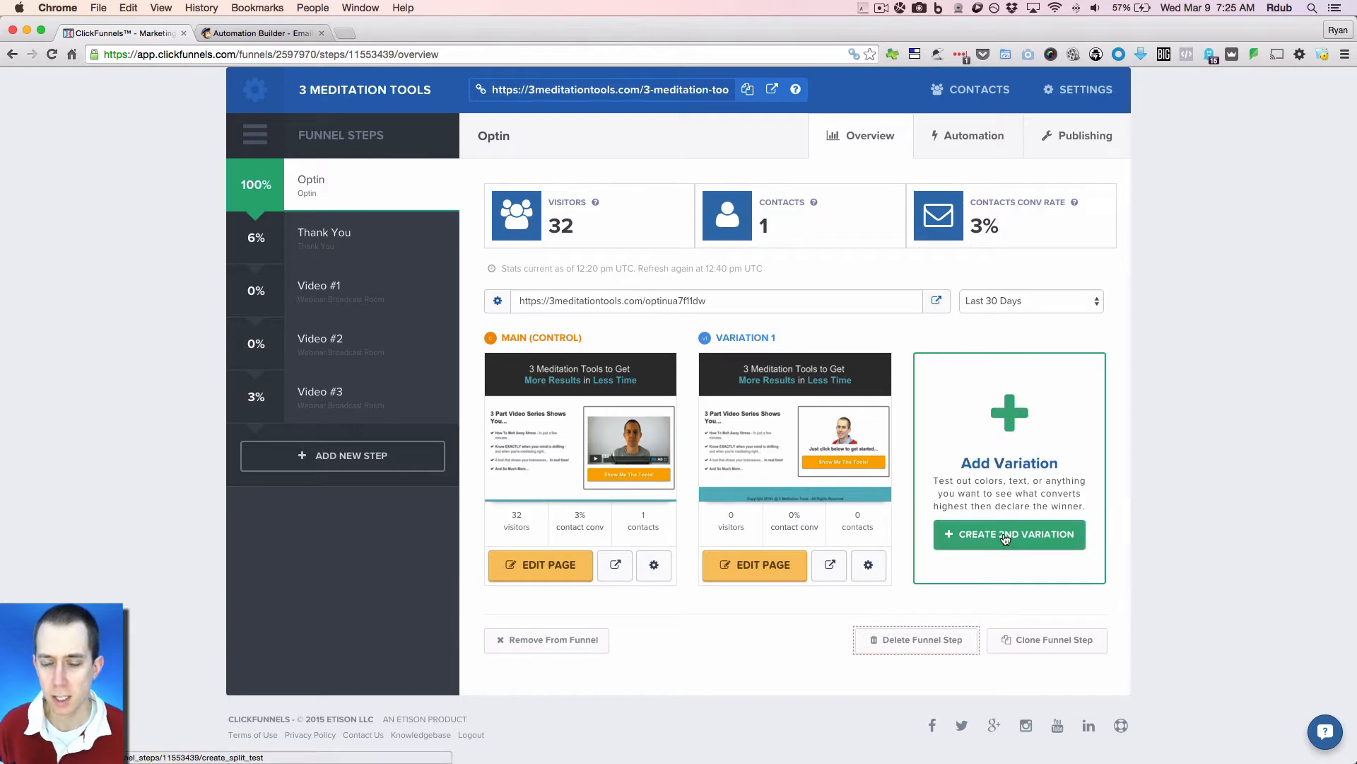
# - Check the options for creating a second variation of the Optin page, and dismiss them without creating one
pyautogui.click(1004, 539)
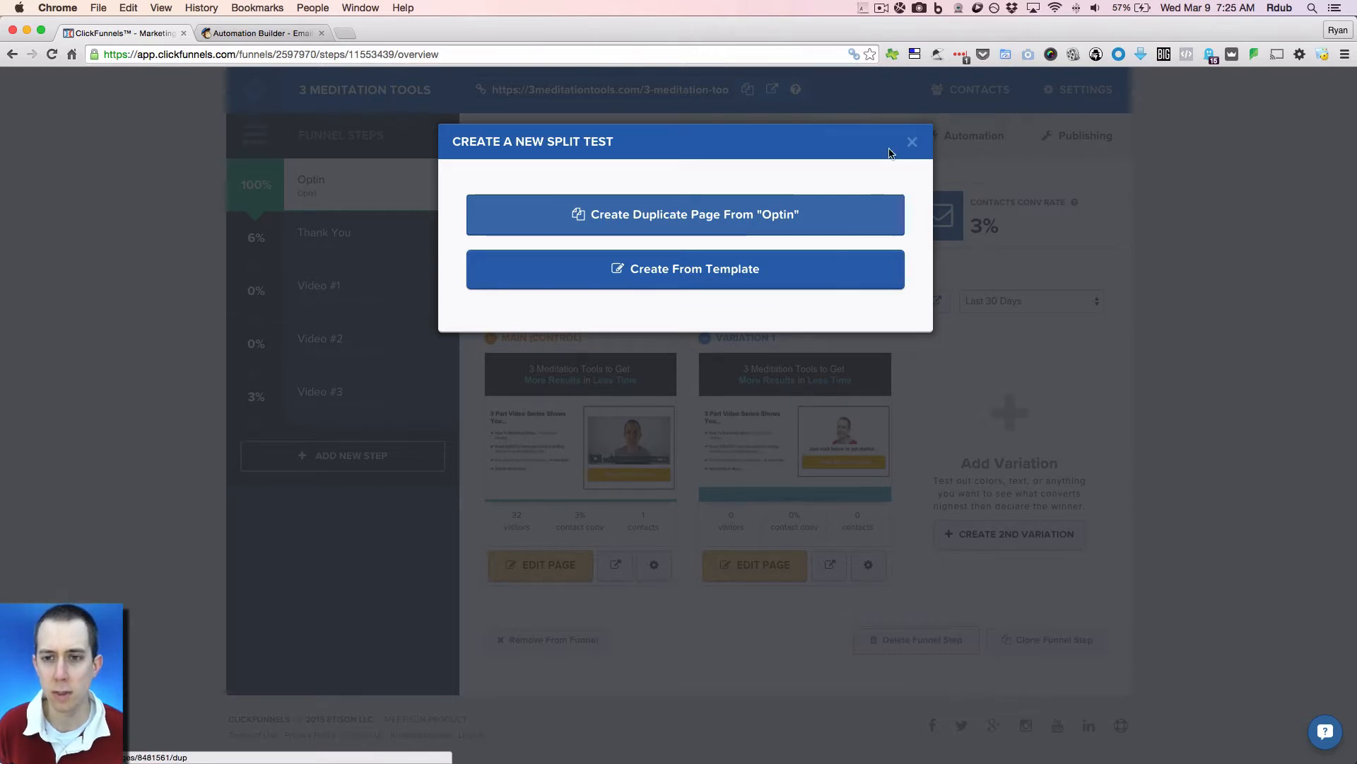
pyautogui.click(910, 141)
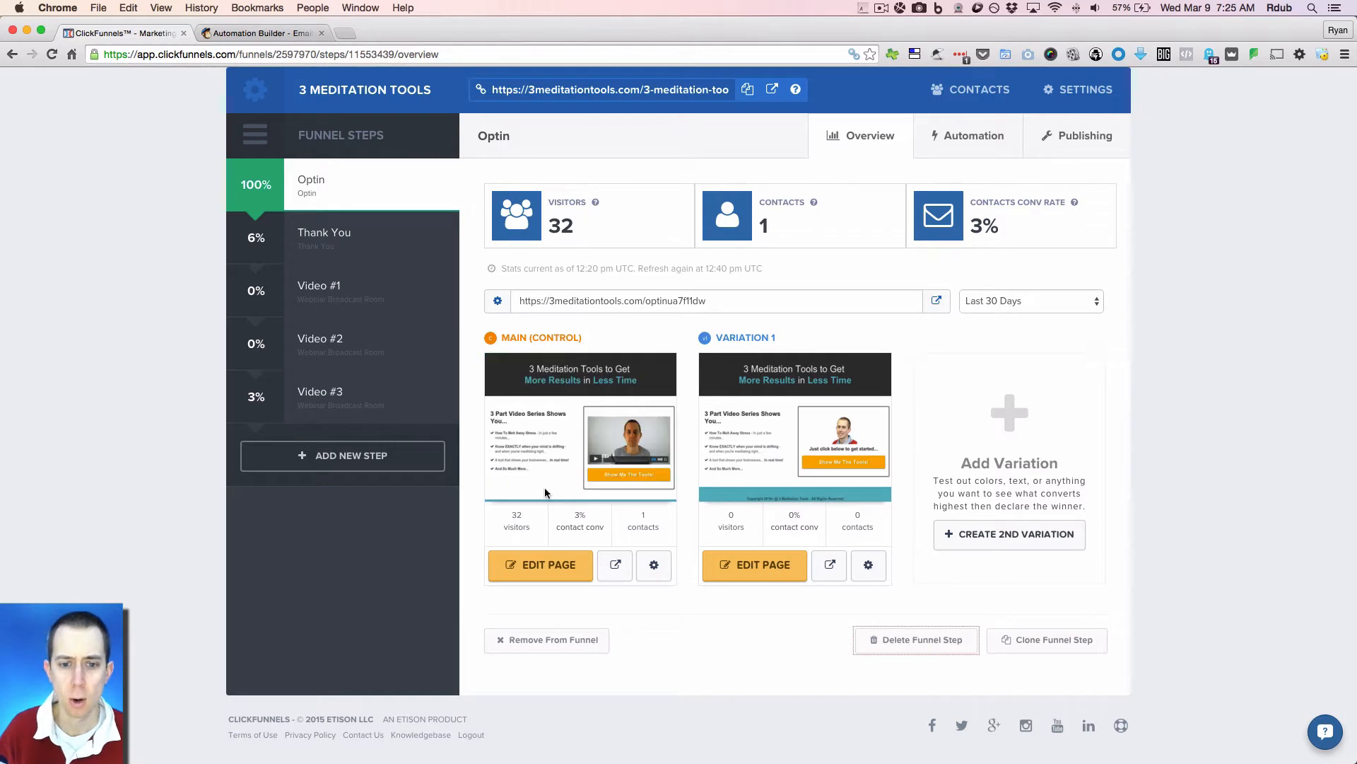
# - Open the main (control) Optin page in the editor and inspect its "3 Part Video Series Shows You..." headline and bullet list
pyautogui.click(550, 569)
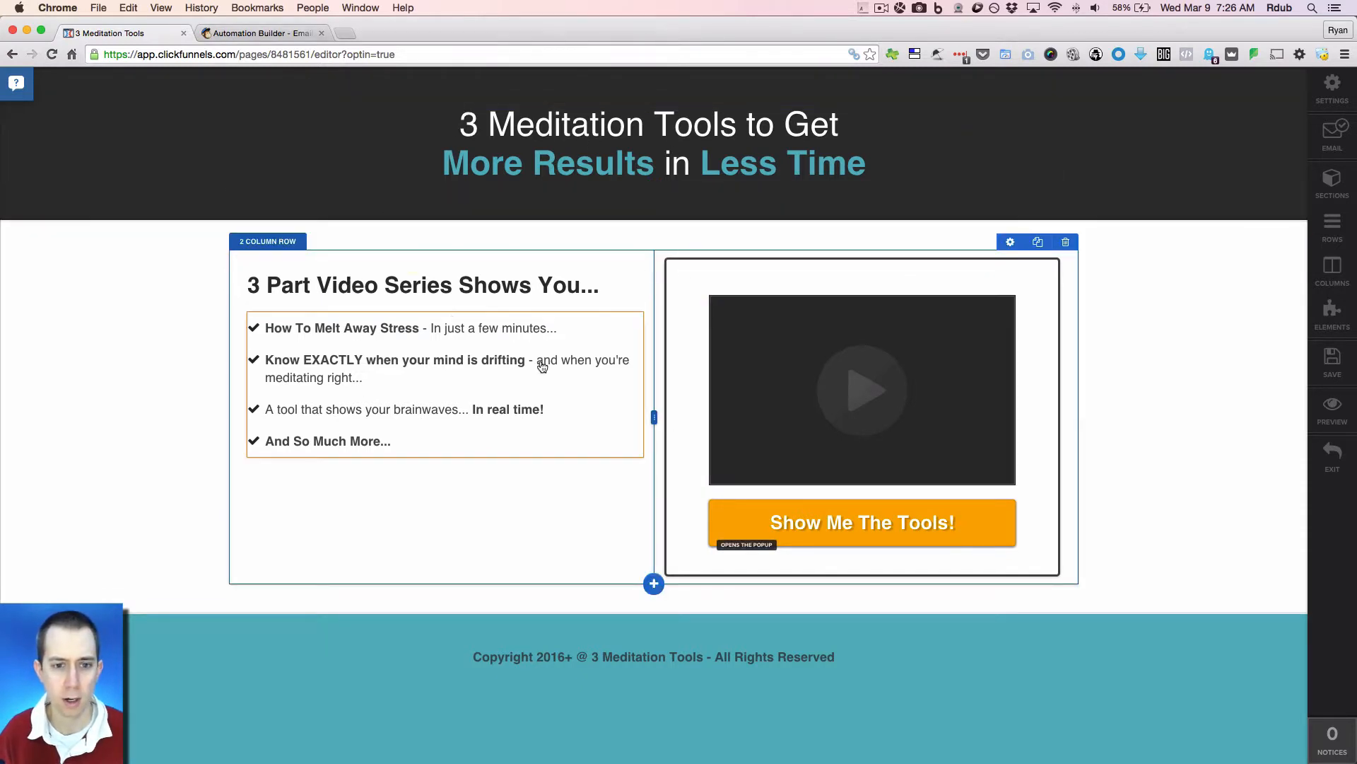
pyautogui.click(400, 283)
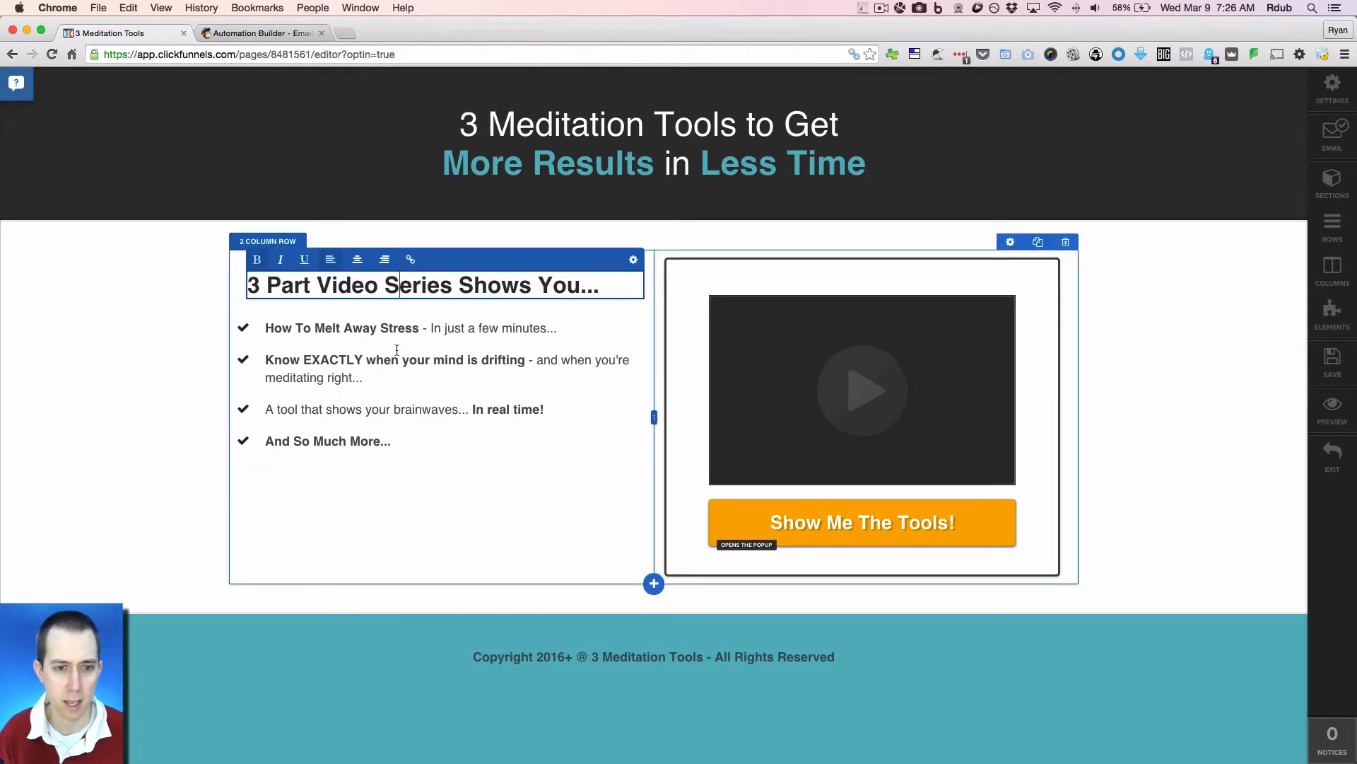
pyautogui.click(374, 394)
pyautogui.click(374, 391)
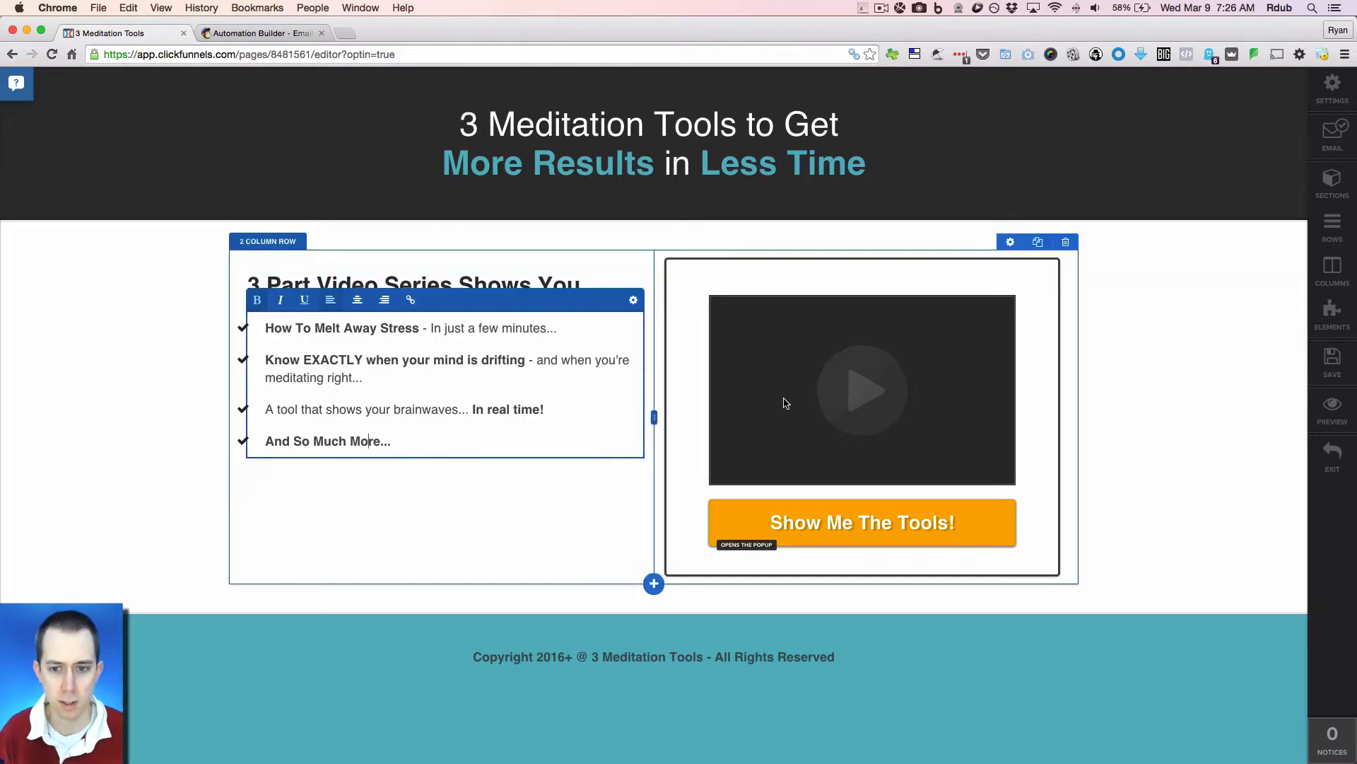
# - Review the configuration and style settings of the video element on the Optin page
pyautogui.click(774, 388)
pyautogui.click(929, 373)
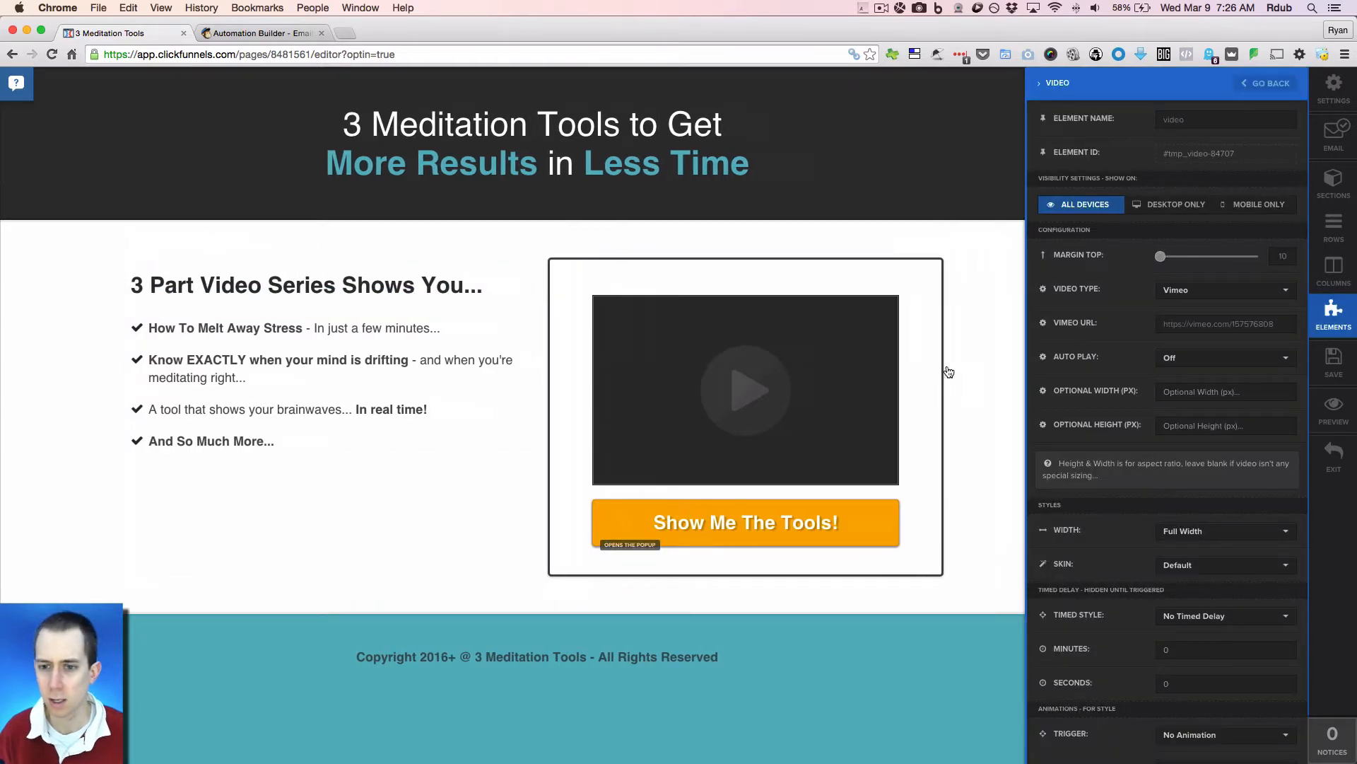
pyautogui.click(1195, 323)
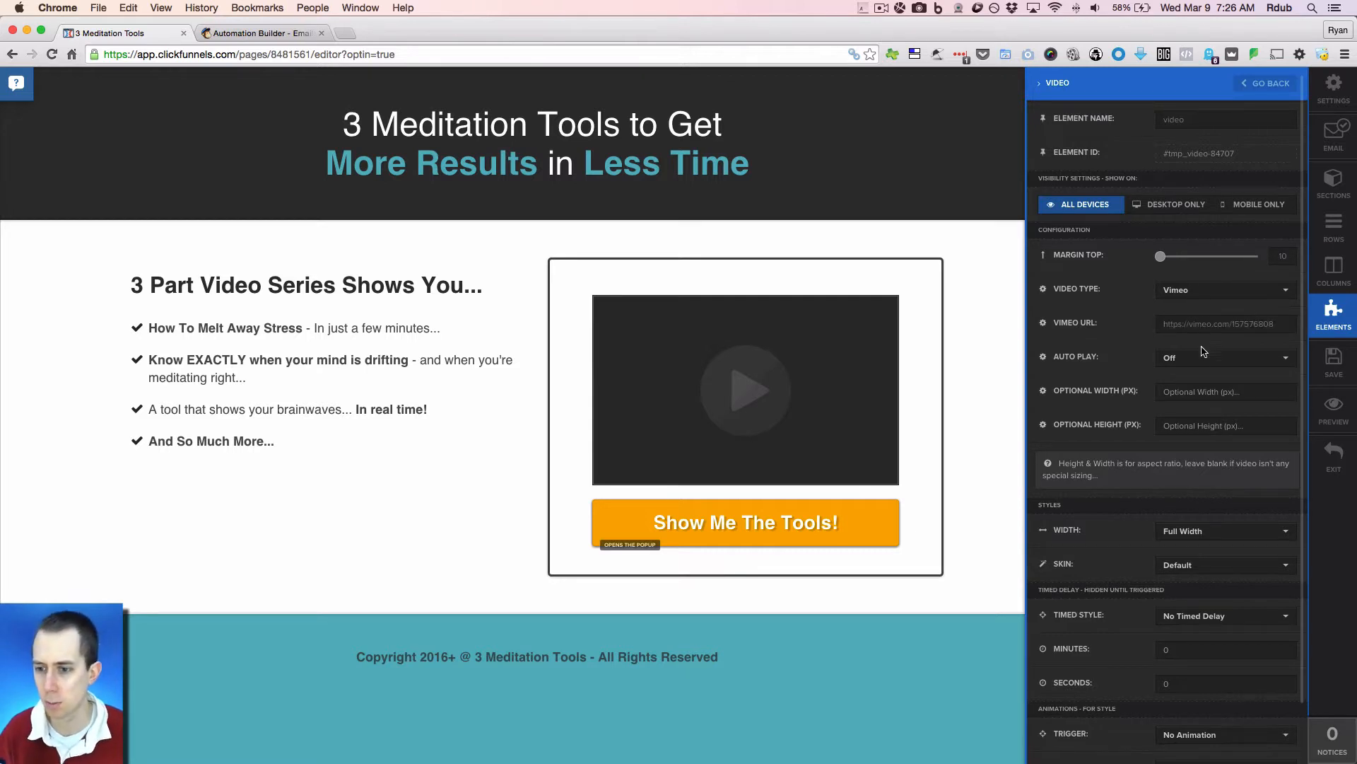
pyautogui.scroll(-2, 1138, 636)
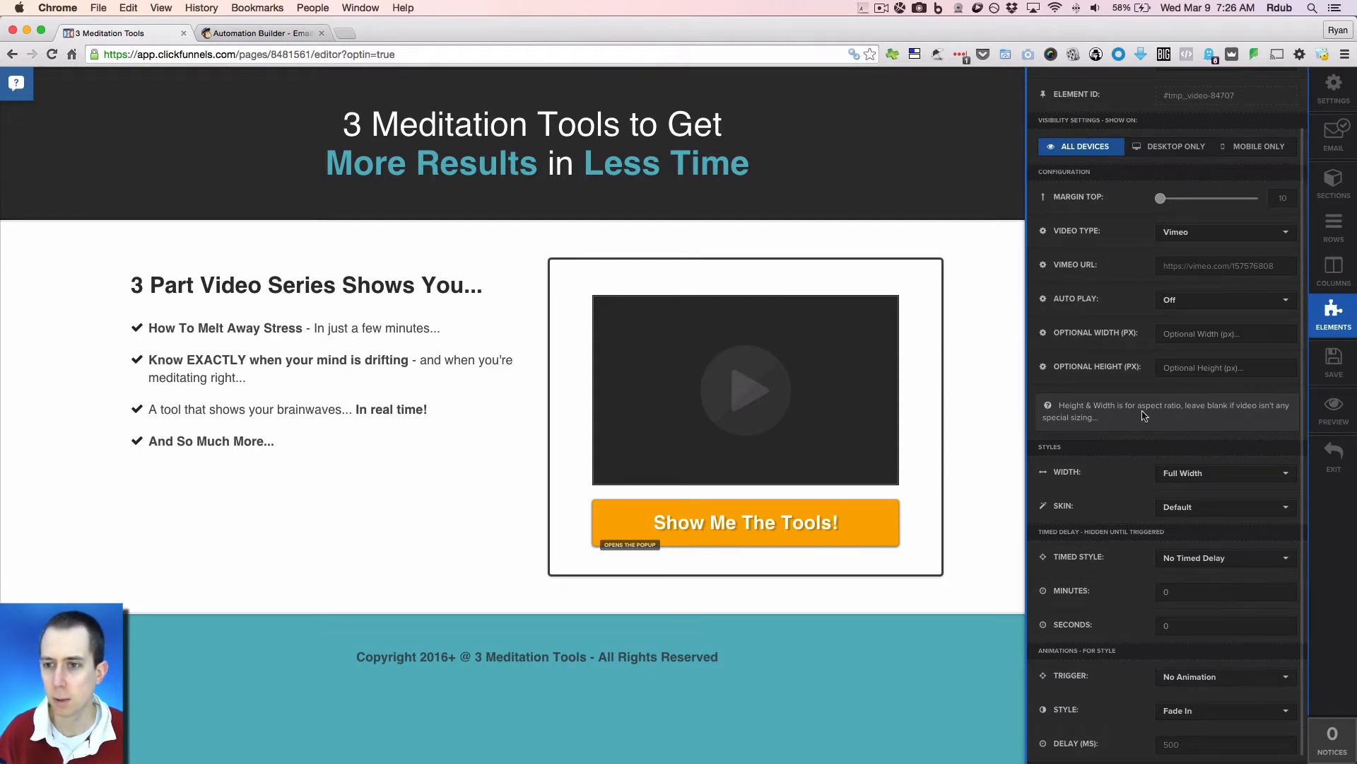
pyautogui.scroll(2, 1121, 357)
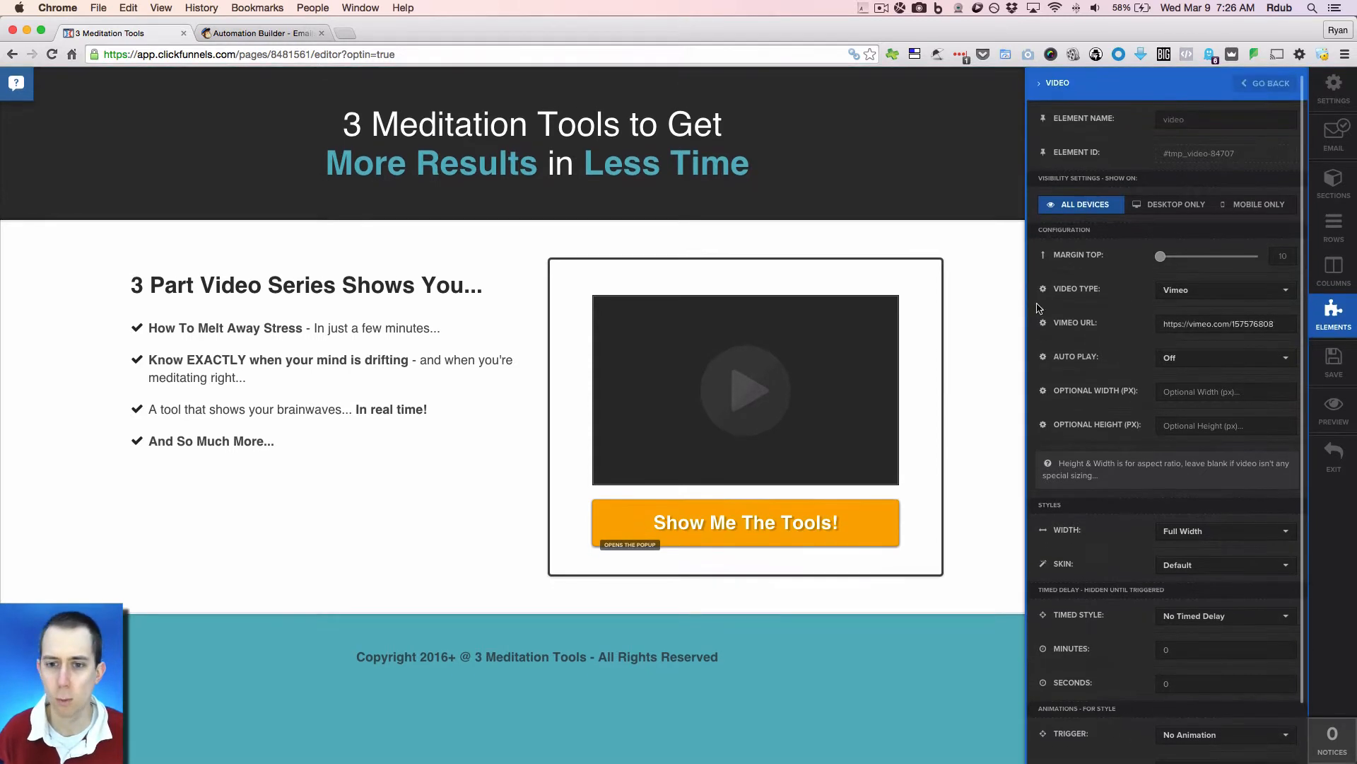
pyautogui.click(506, 256)
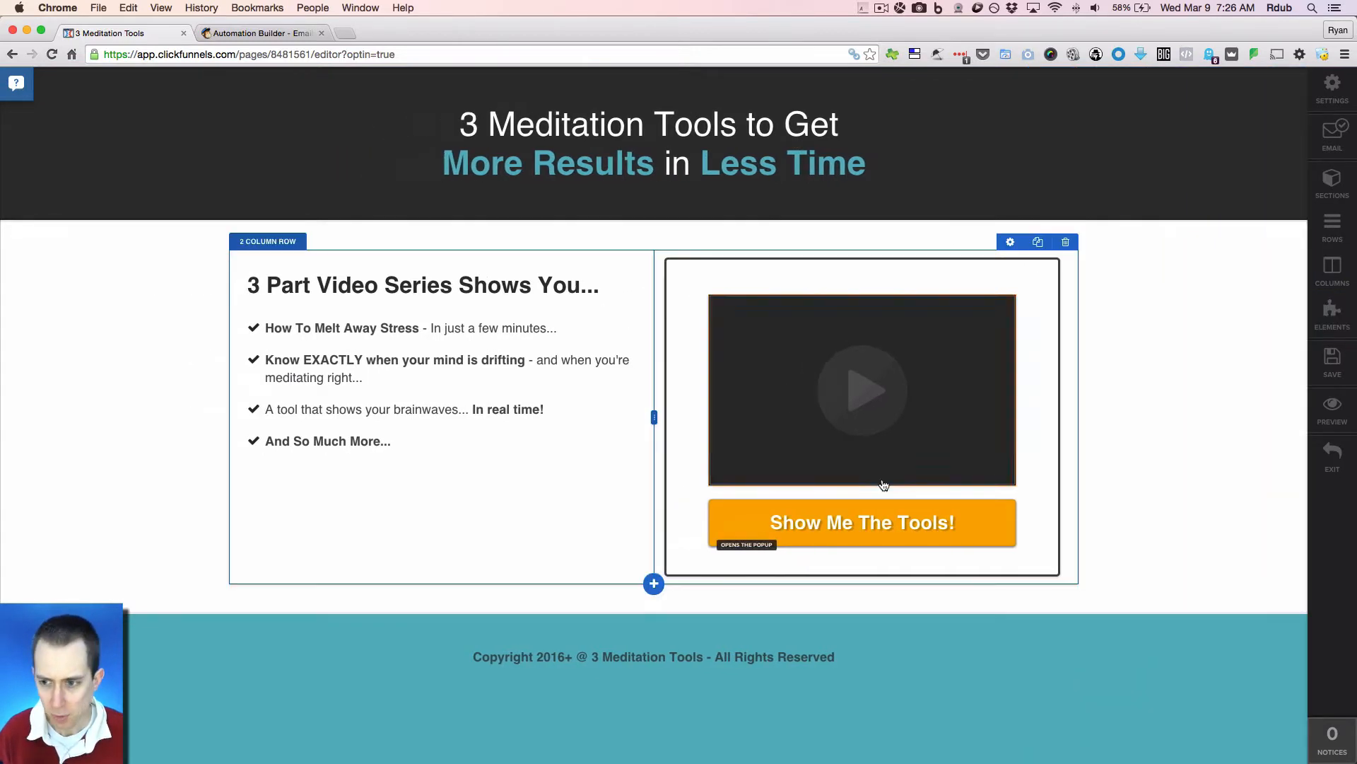
# - Preview the Optin page and examine the form behind the "Show Me The Tools!" button, closing the popup when done
pyautogui.click(1329, 417)
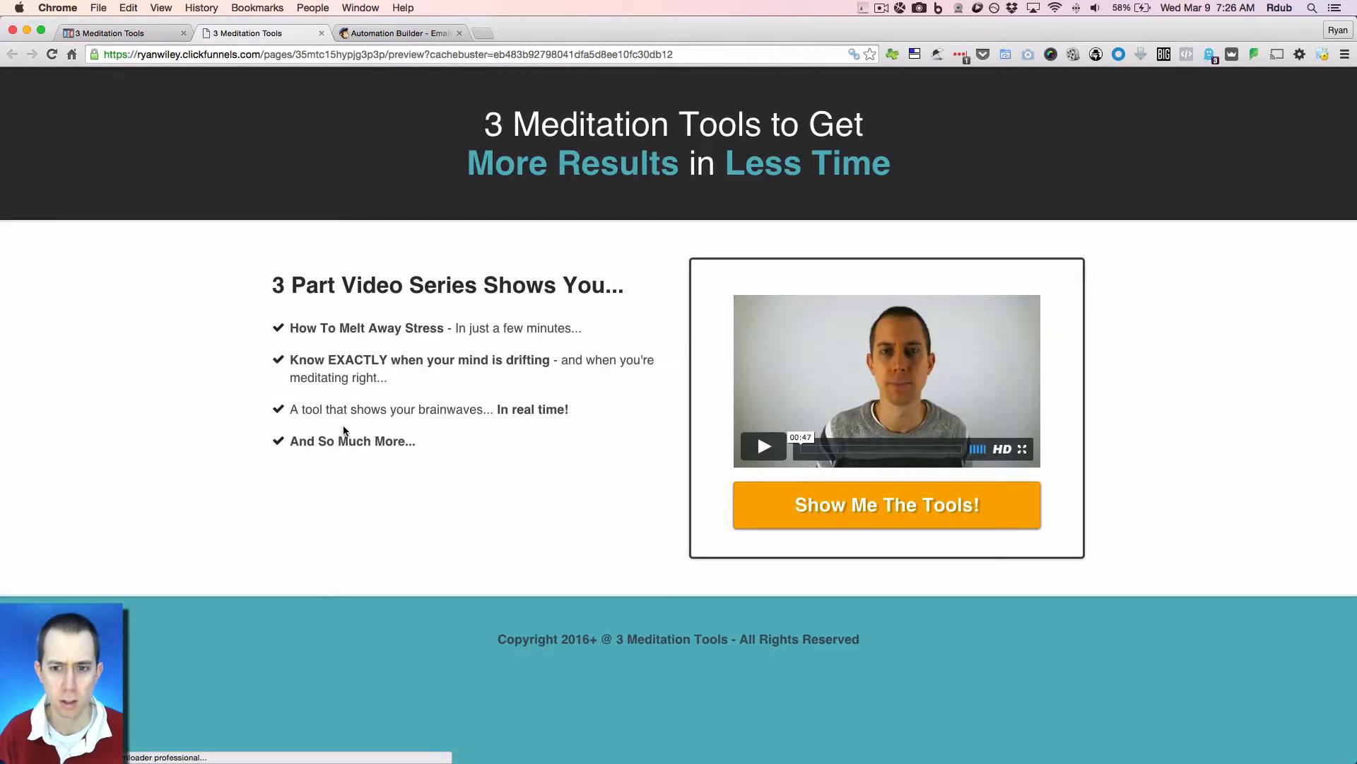
pyautogui.click(872, 504)
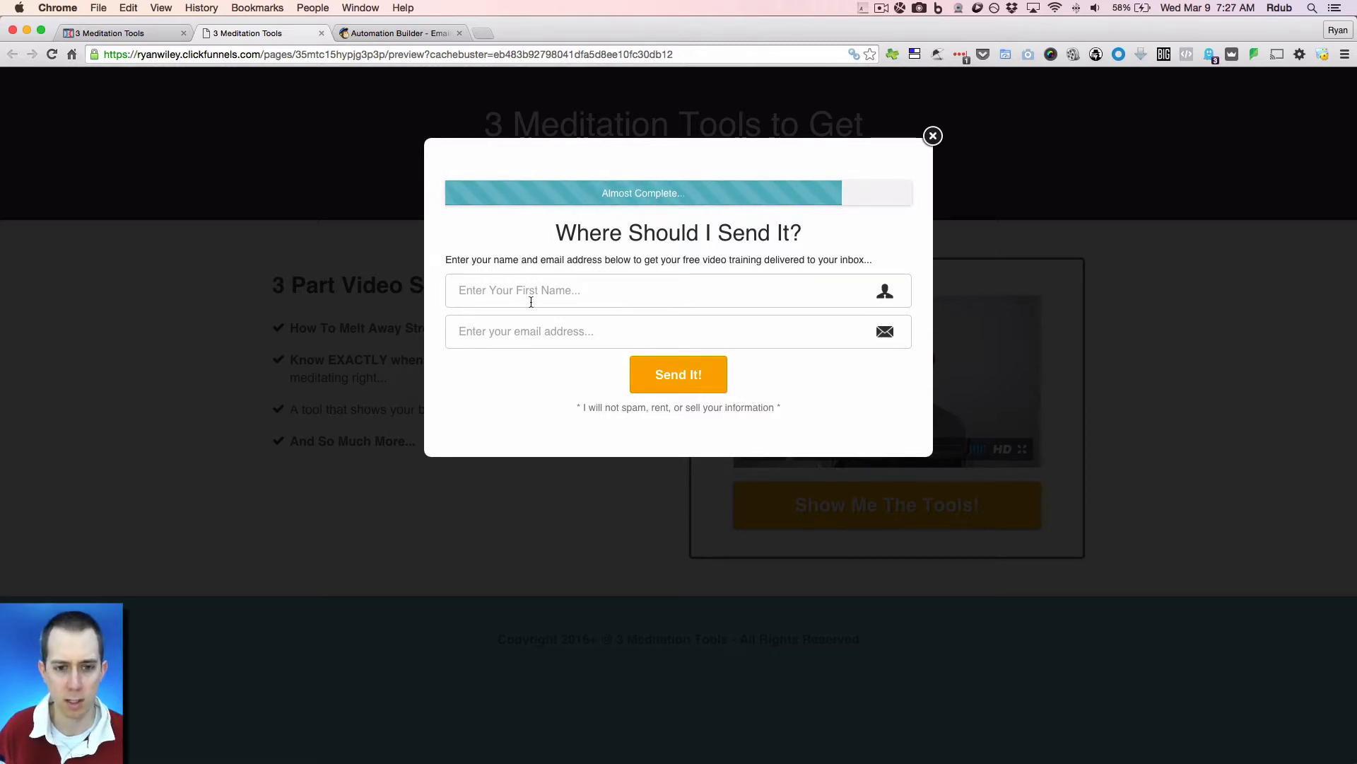
pyautogui.click(933, 137)
pyautogui.moveTo(127, 10)
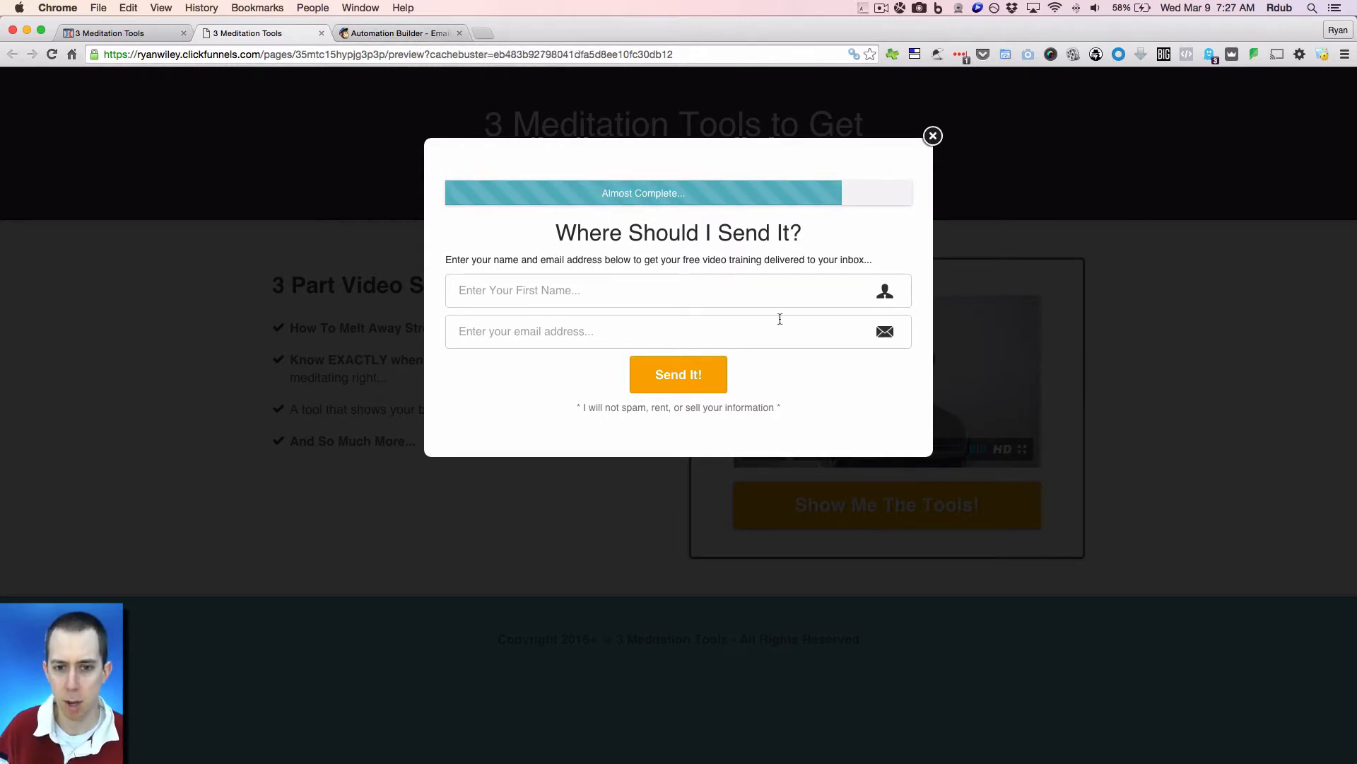
pyautogui.click(933, 137)
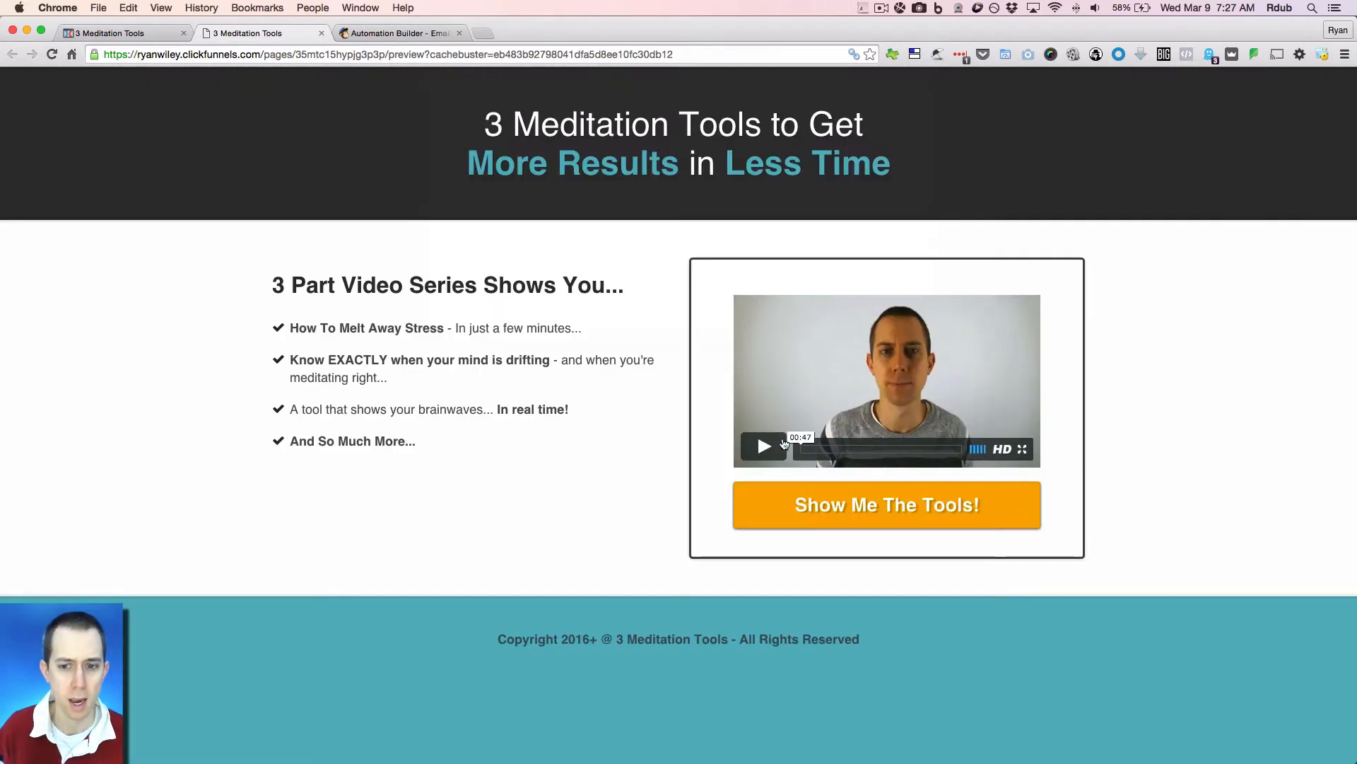
# - Return to the page editor, show the opt-in popup, and review its text block and the email integration settings
pyautogui.click(123, 33)
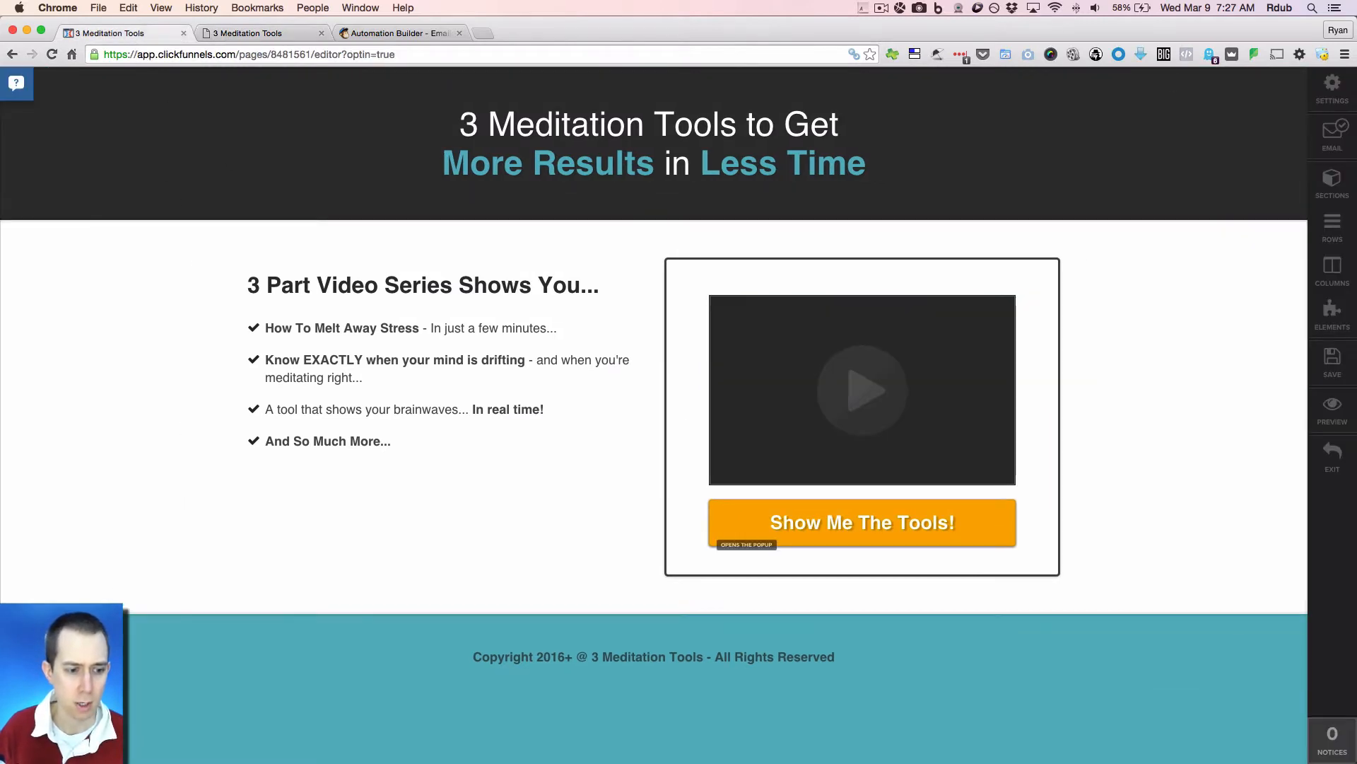
pyautogui.click(43, 738)
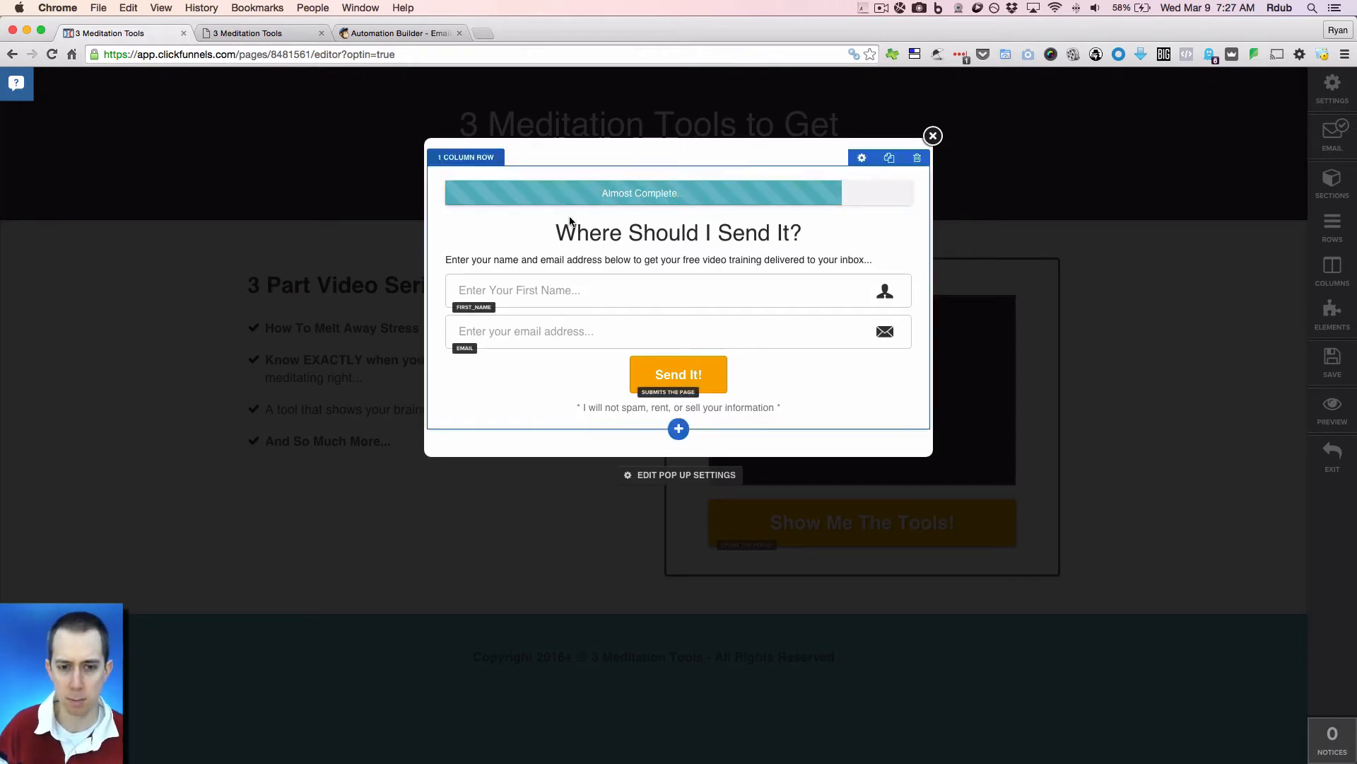
pyautogui.click(581, 261)
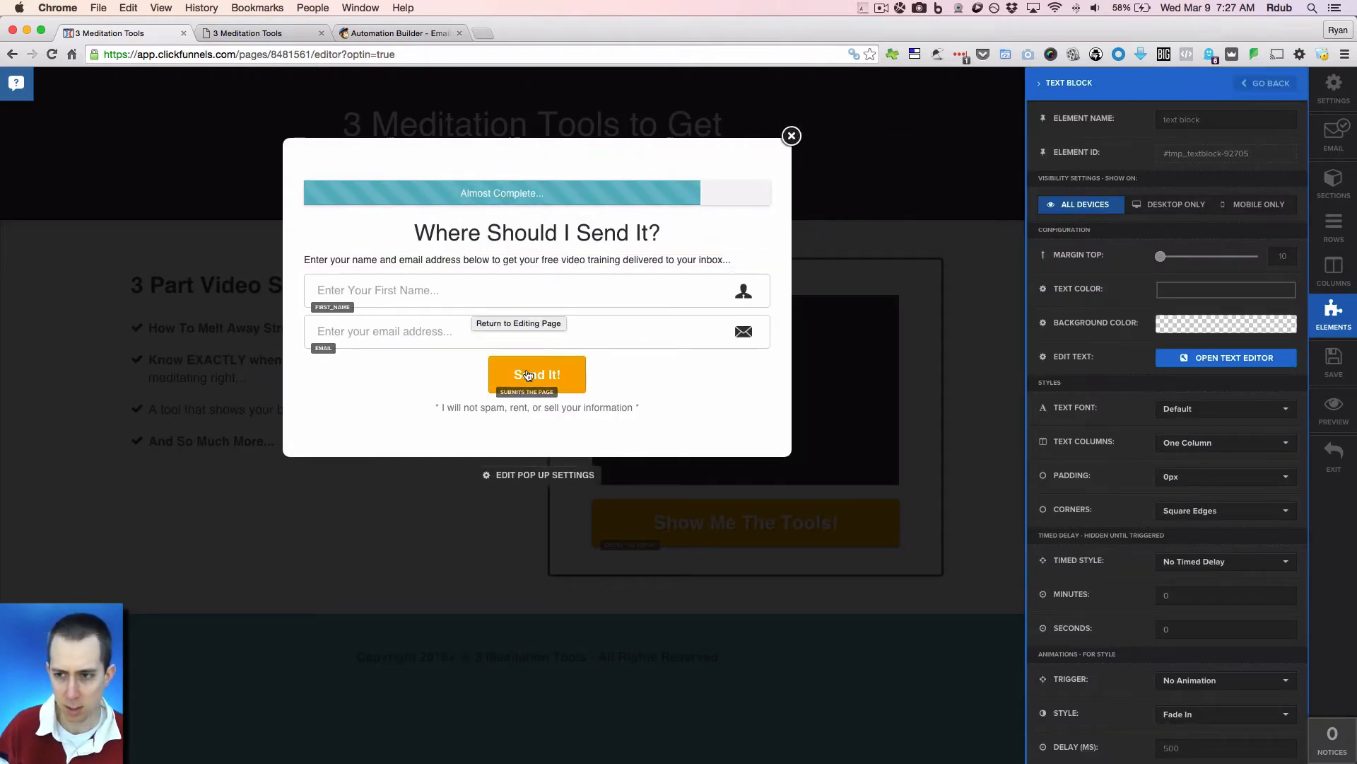
pyautogui.click(1334, 143)
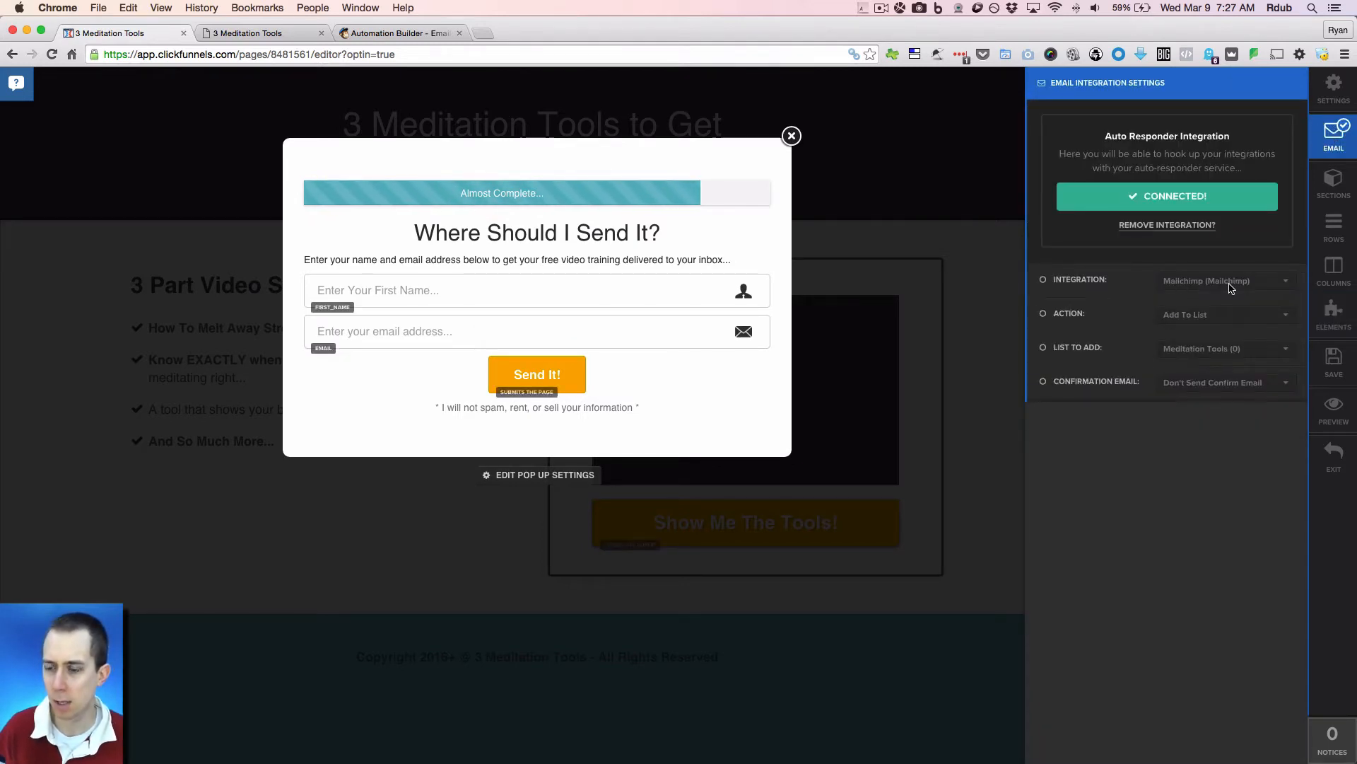
pyautogui.click(1342, 83)
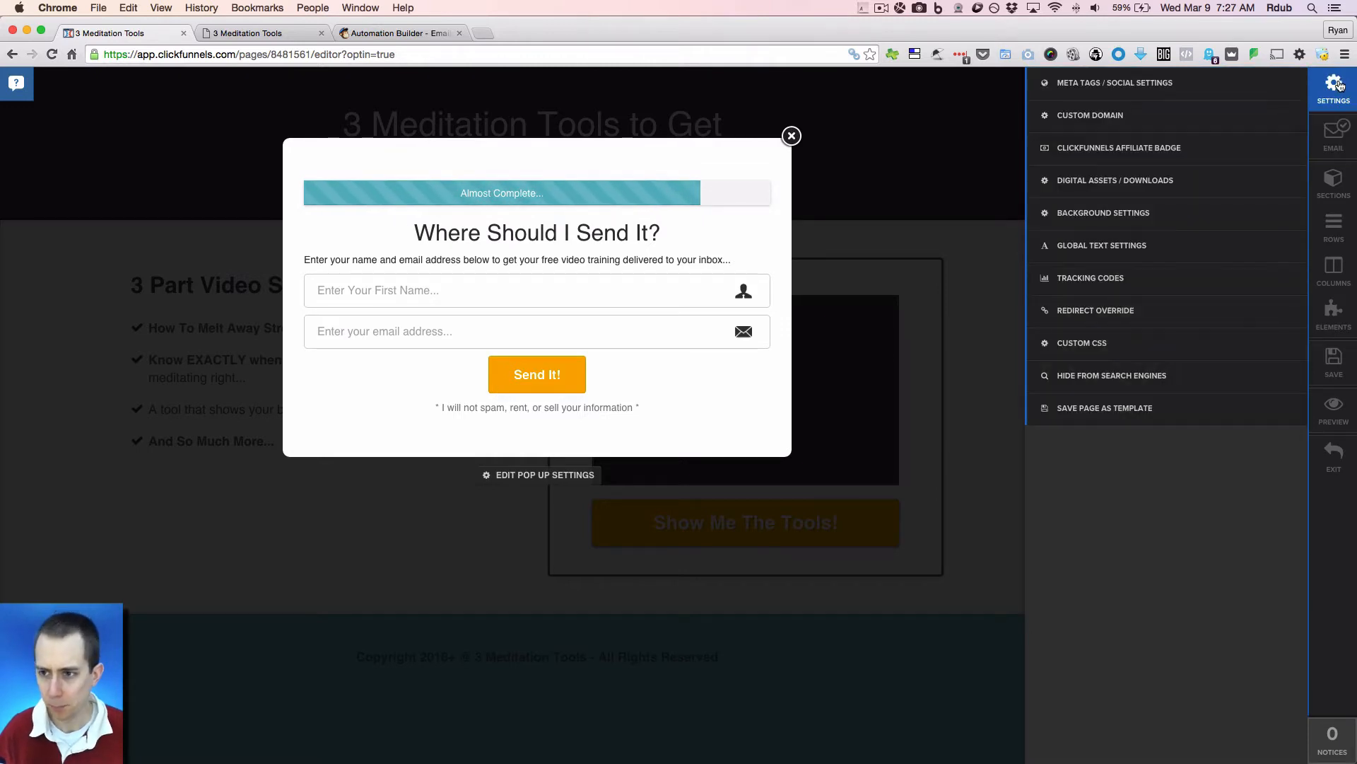
# - Review the settings of the popup's "Send It!" button, and close the popup
pyautogui.click(535, 384)
pyautogui.click(675, 378)
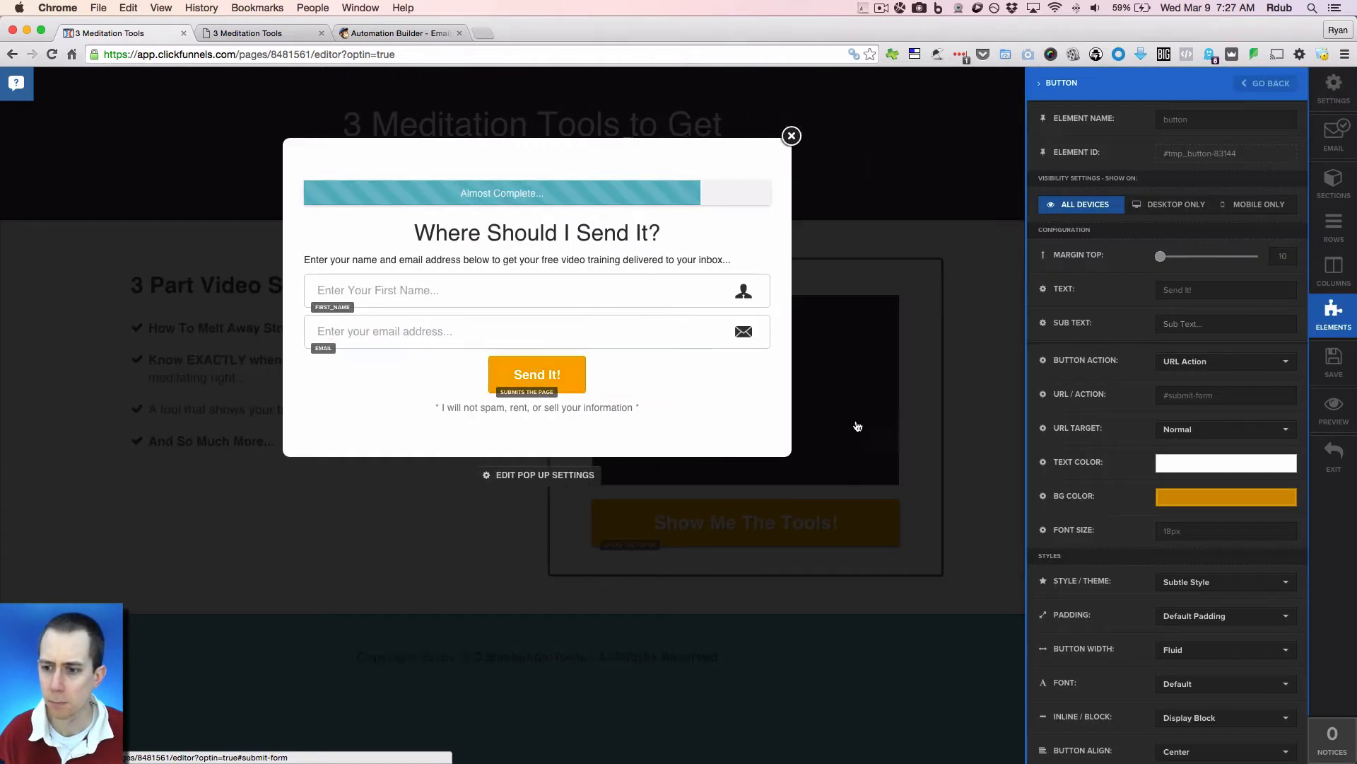
pyautogui.scroll(-5, 1078, 462)
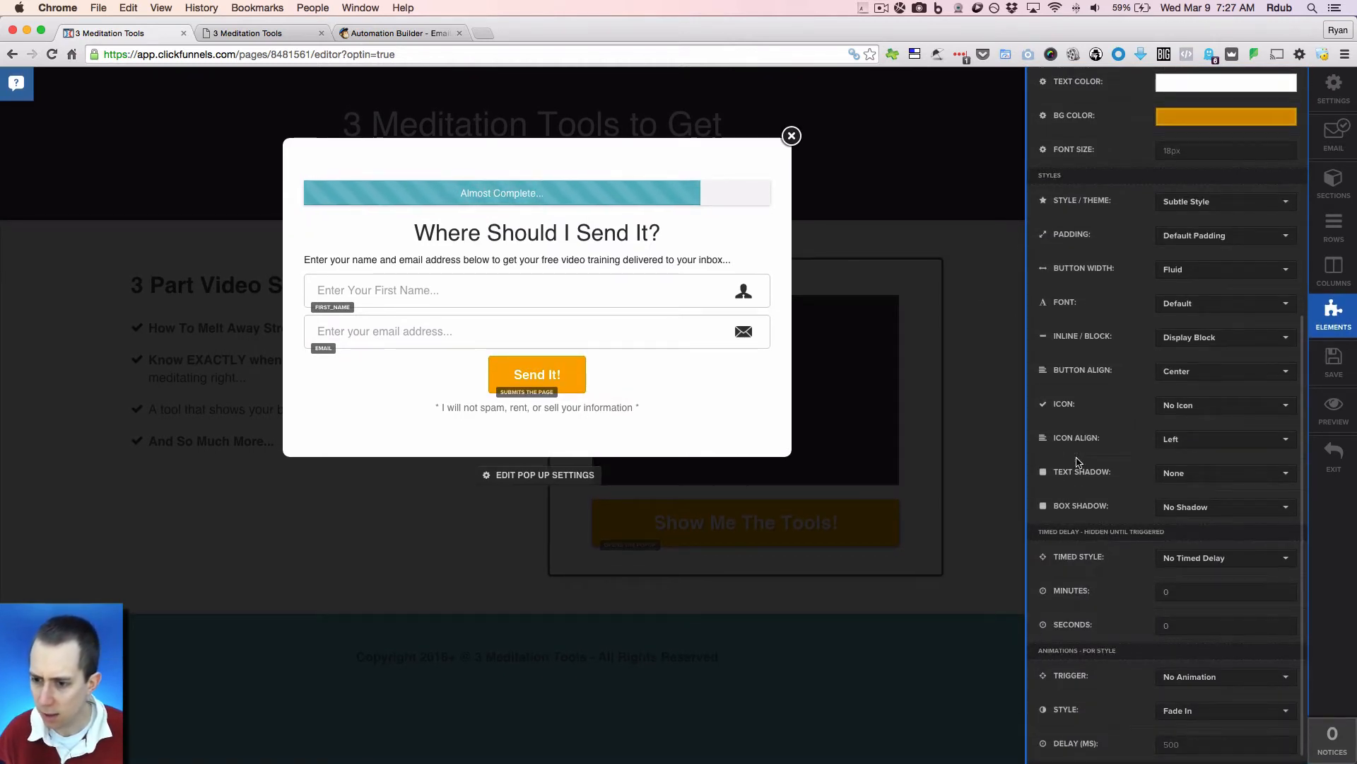
pyautogui.scroll(4, 1074, 628)
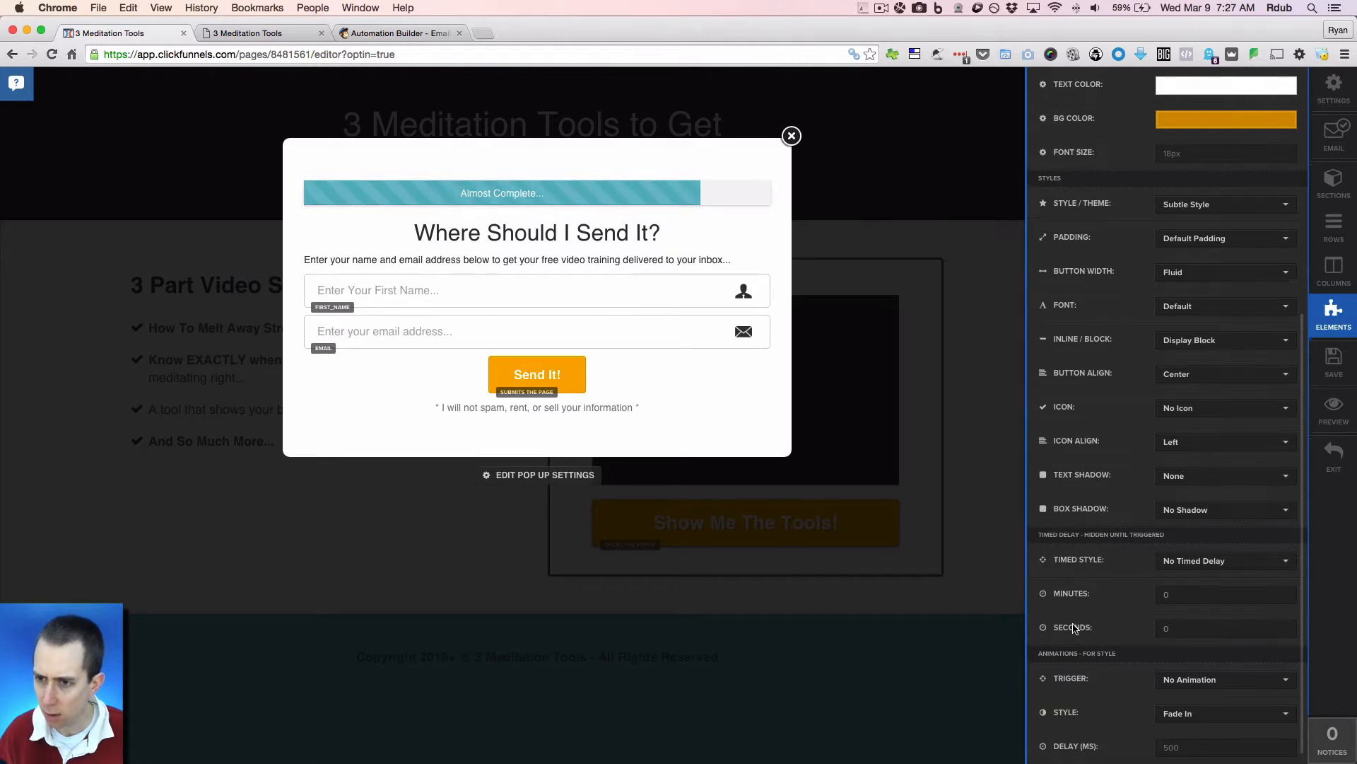
pyautogui.scroll(1, 1075, 628)
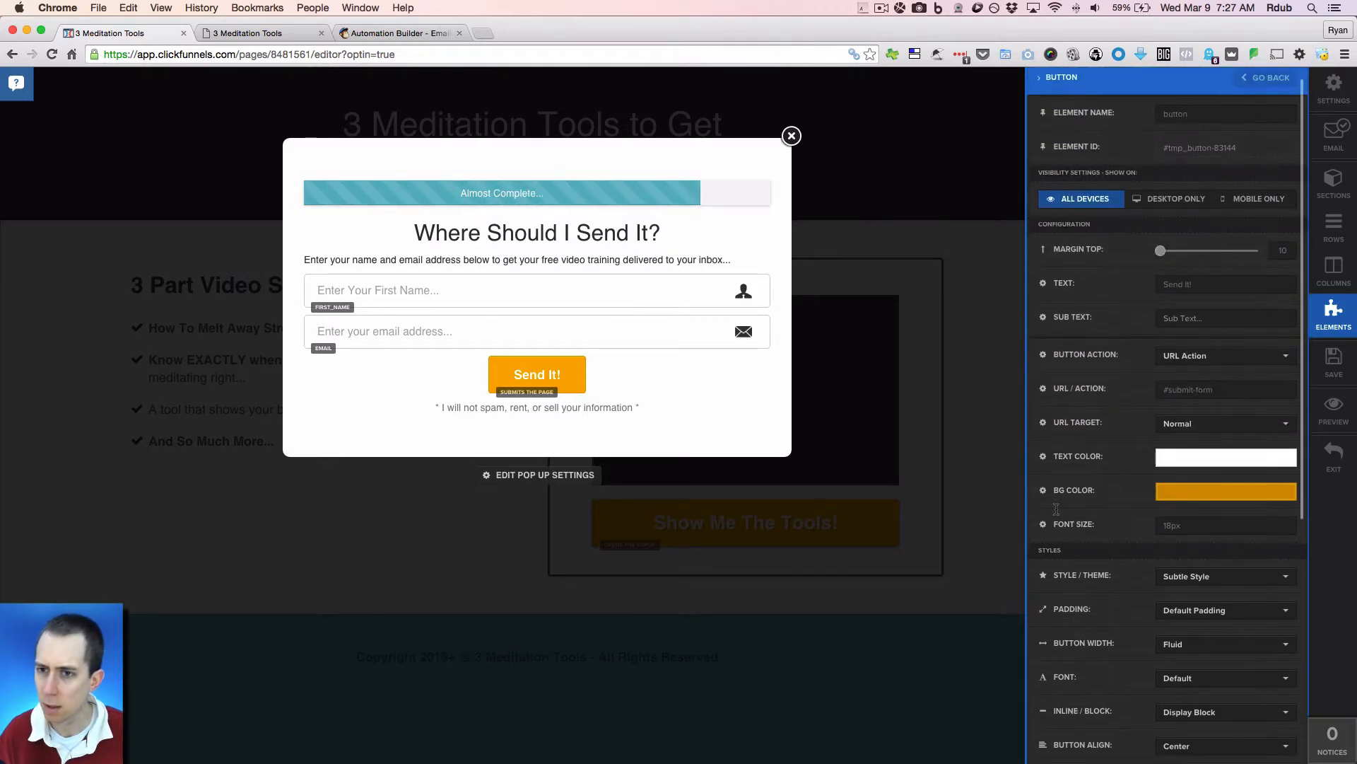
pyautogui.click(944, 222)
pyautogui.click(1346, 98)
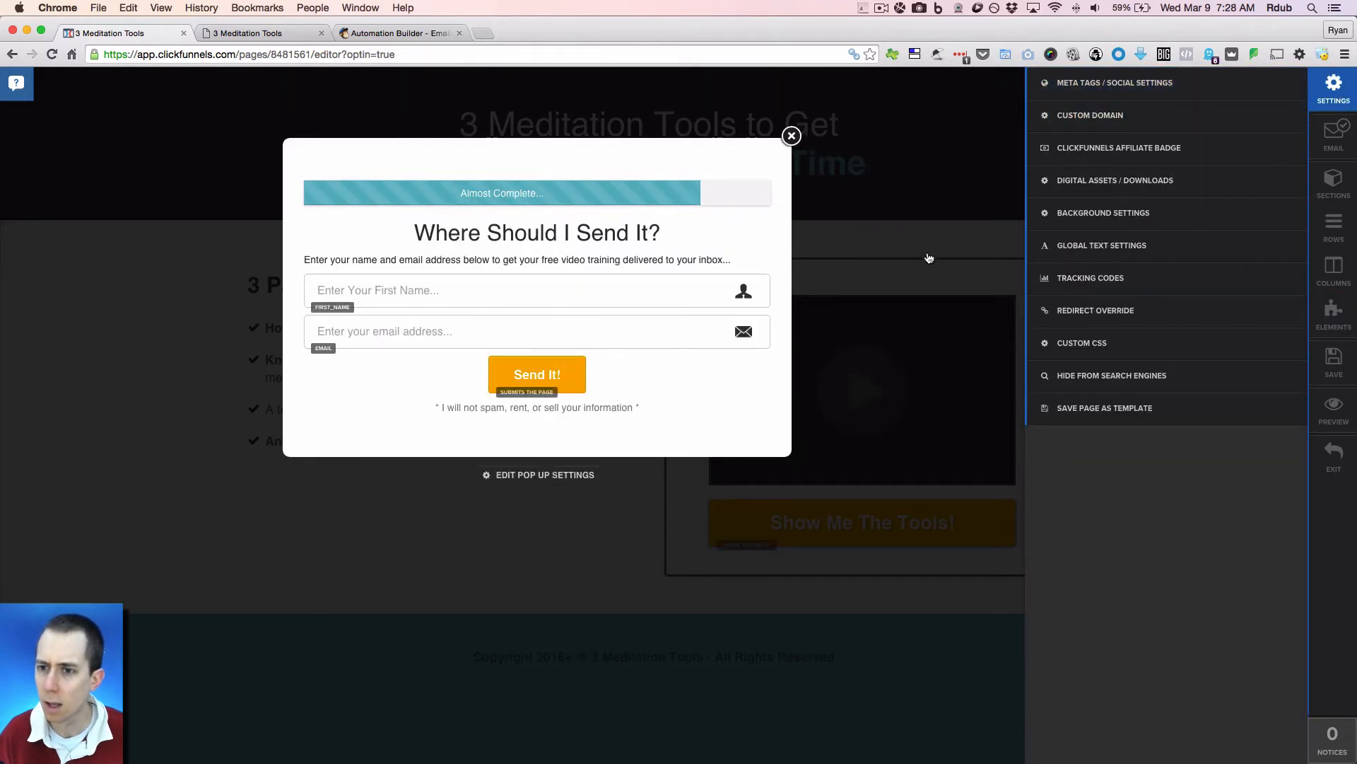
pyautogui.click(904, 245)
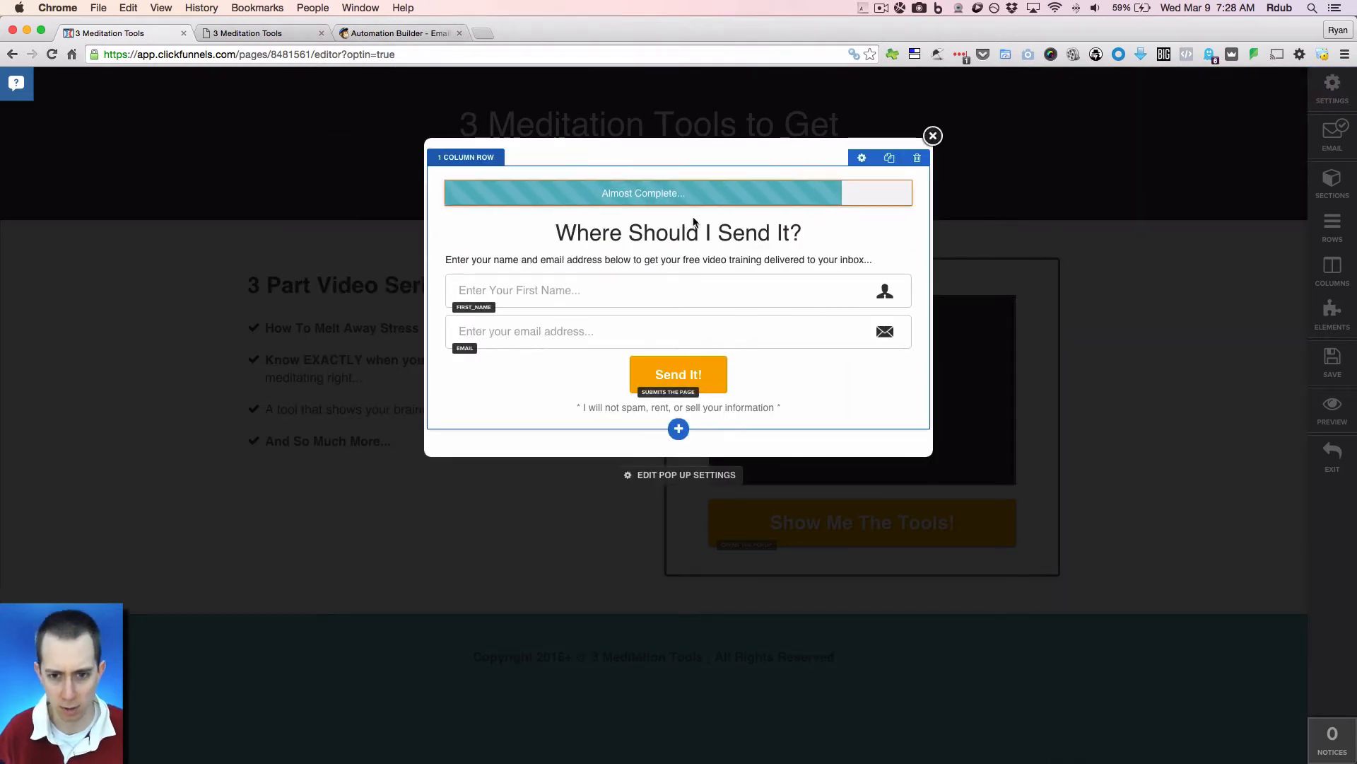
pyautogui.click(932, 137)
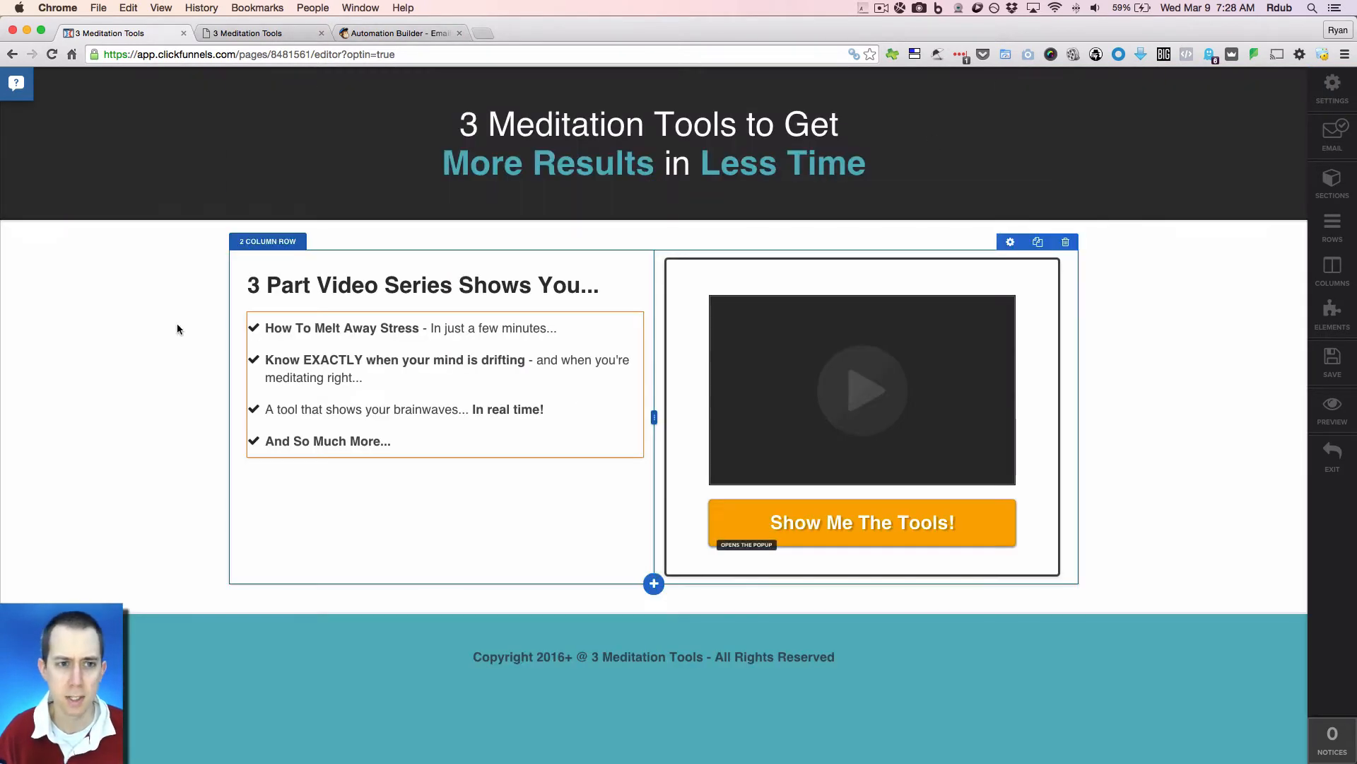
# - Leave the Optin page editor for the funnel overview and preview the main page of the Thank You step
pyautogui.click(13, 55)
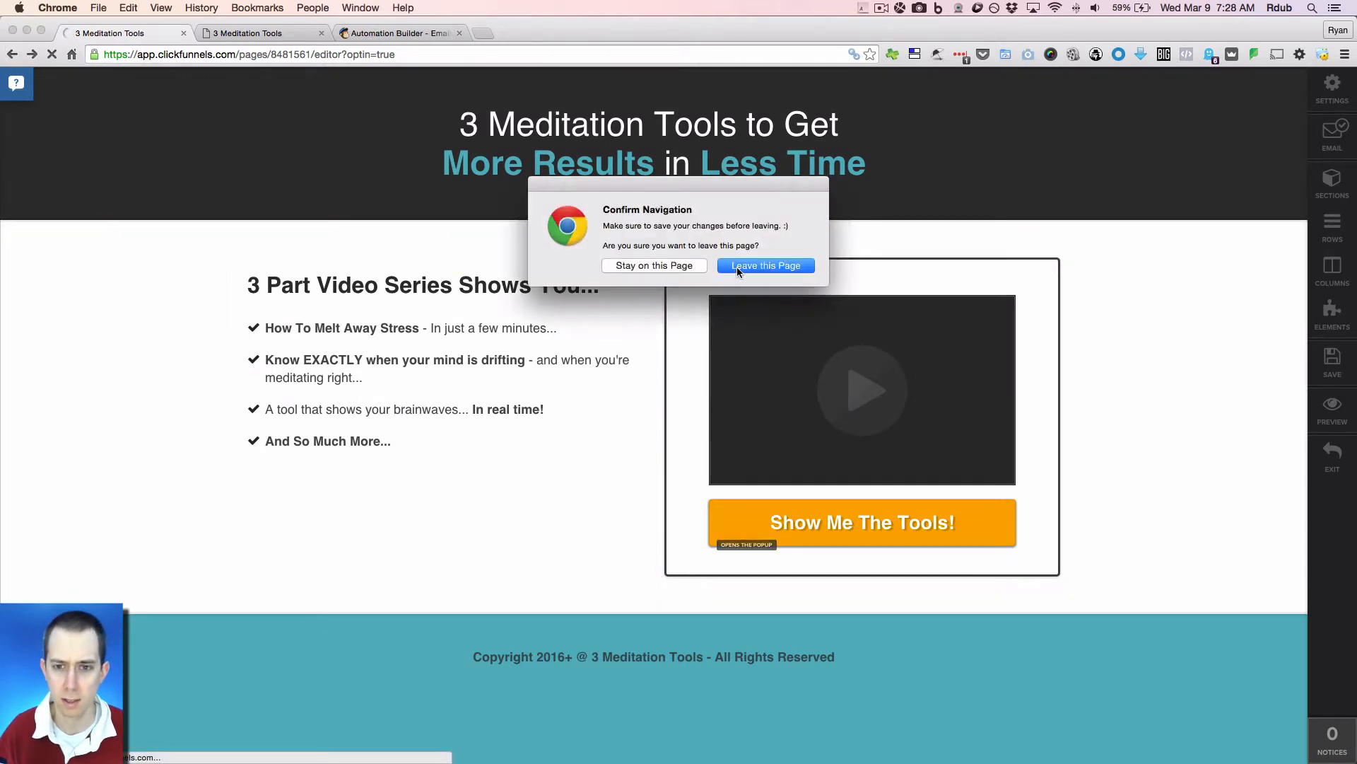
pyautogui.click(741, 265)
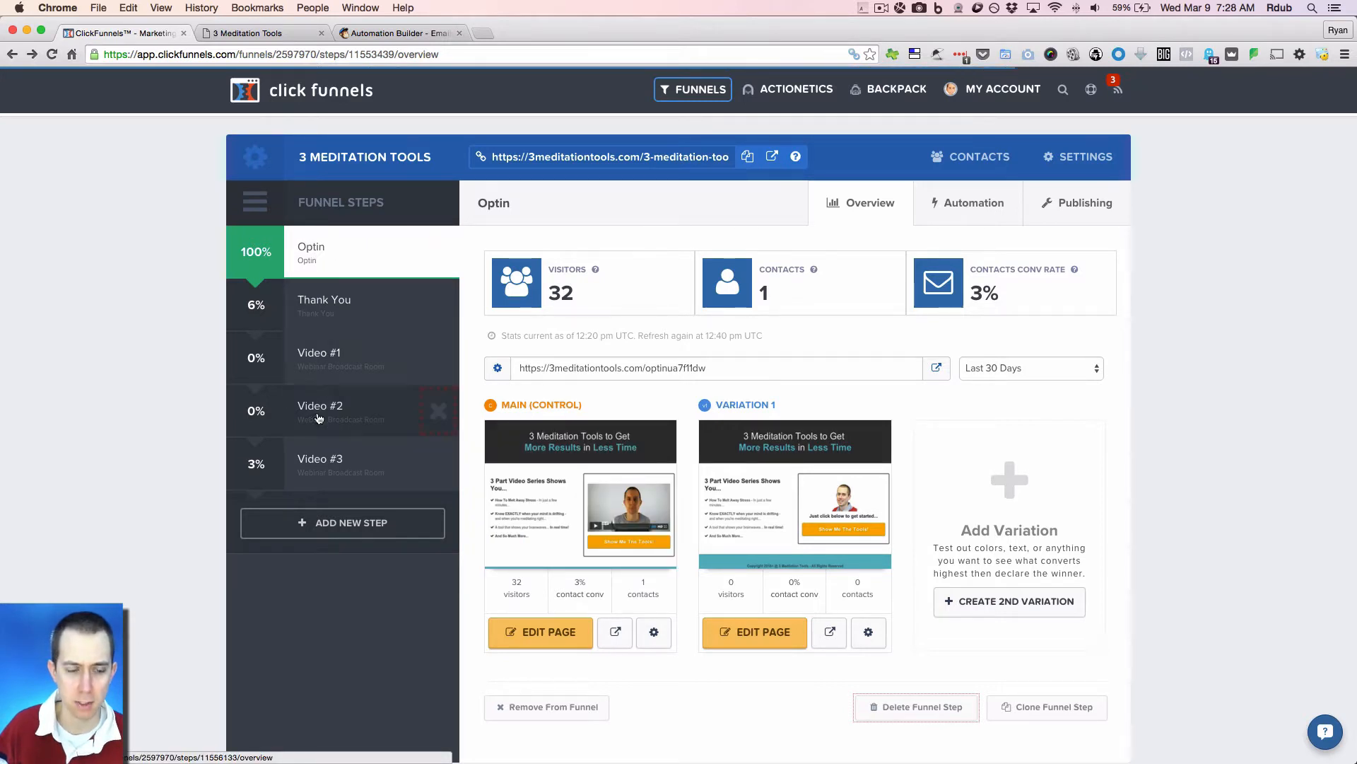
pyautogui.click(327, 308)
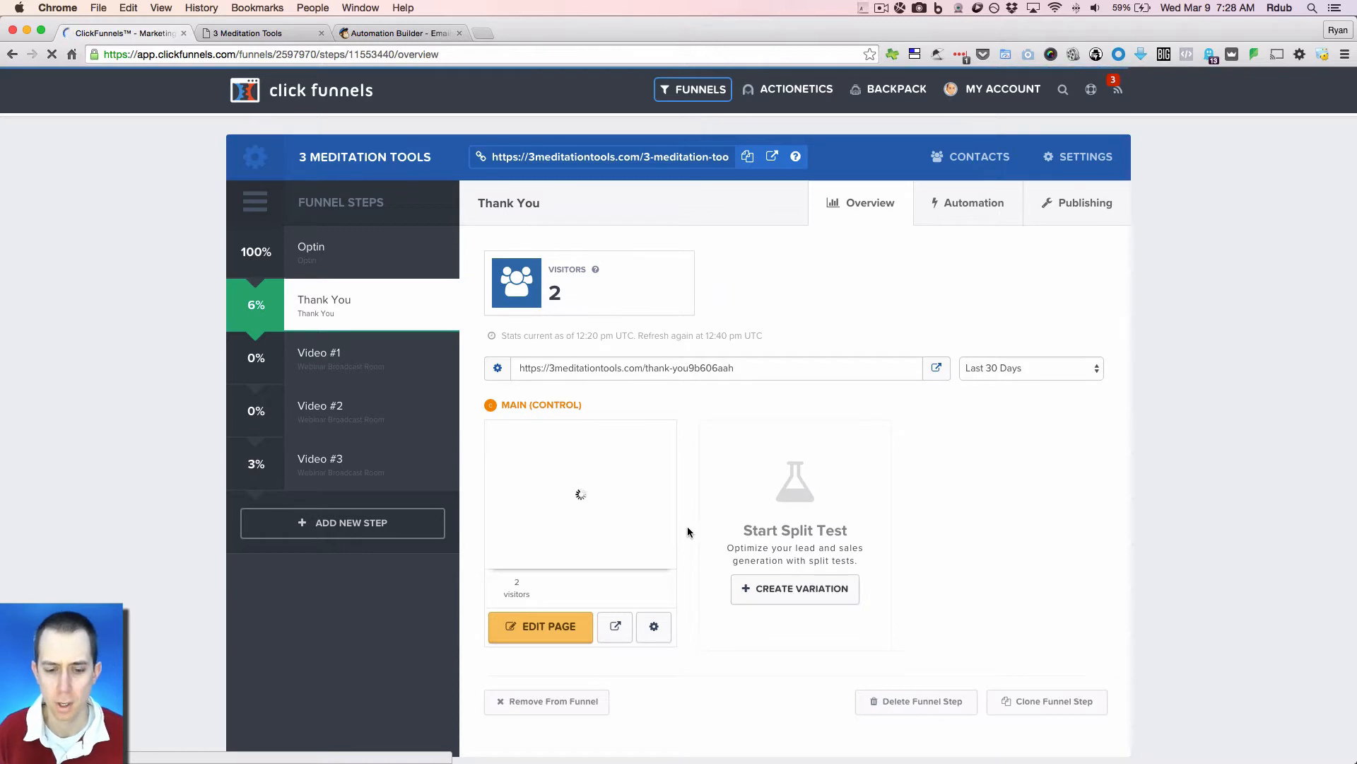
pyautogui.click(612, 629)
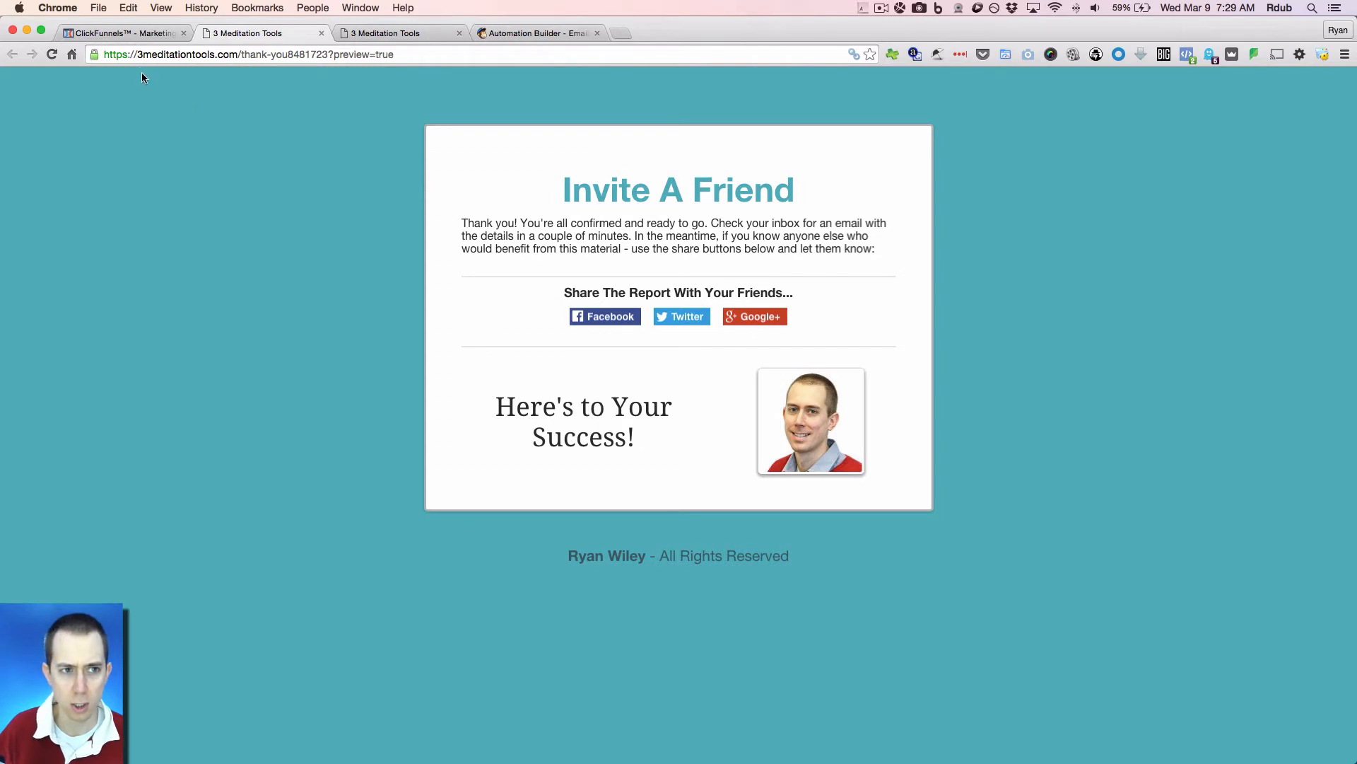
pyautogui.click(142, 33)
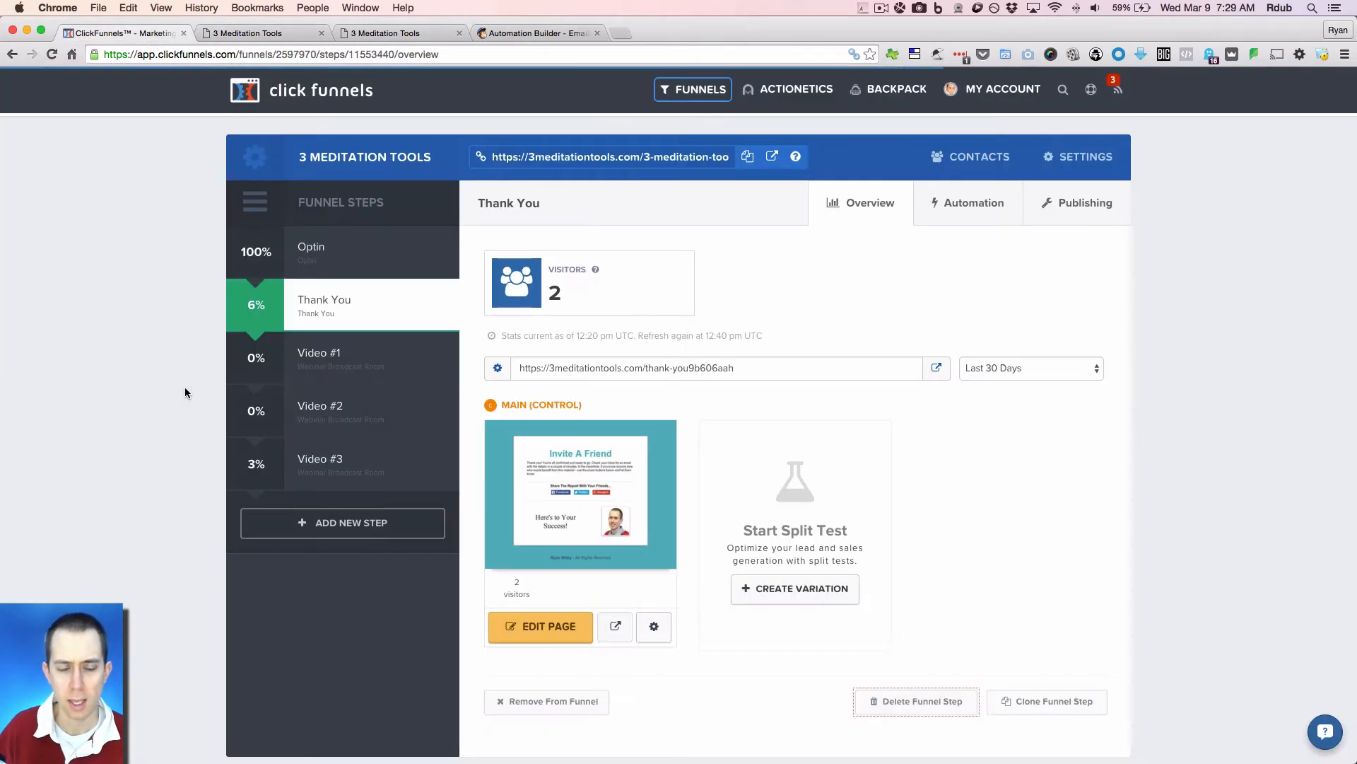
# - Open the Thank You page in the editor, look over the available page settings, and return to the funnel overview
pyautogui.click(564, 636)
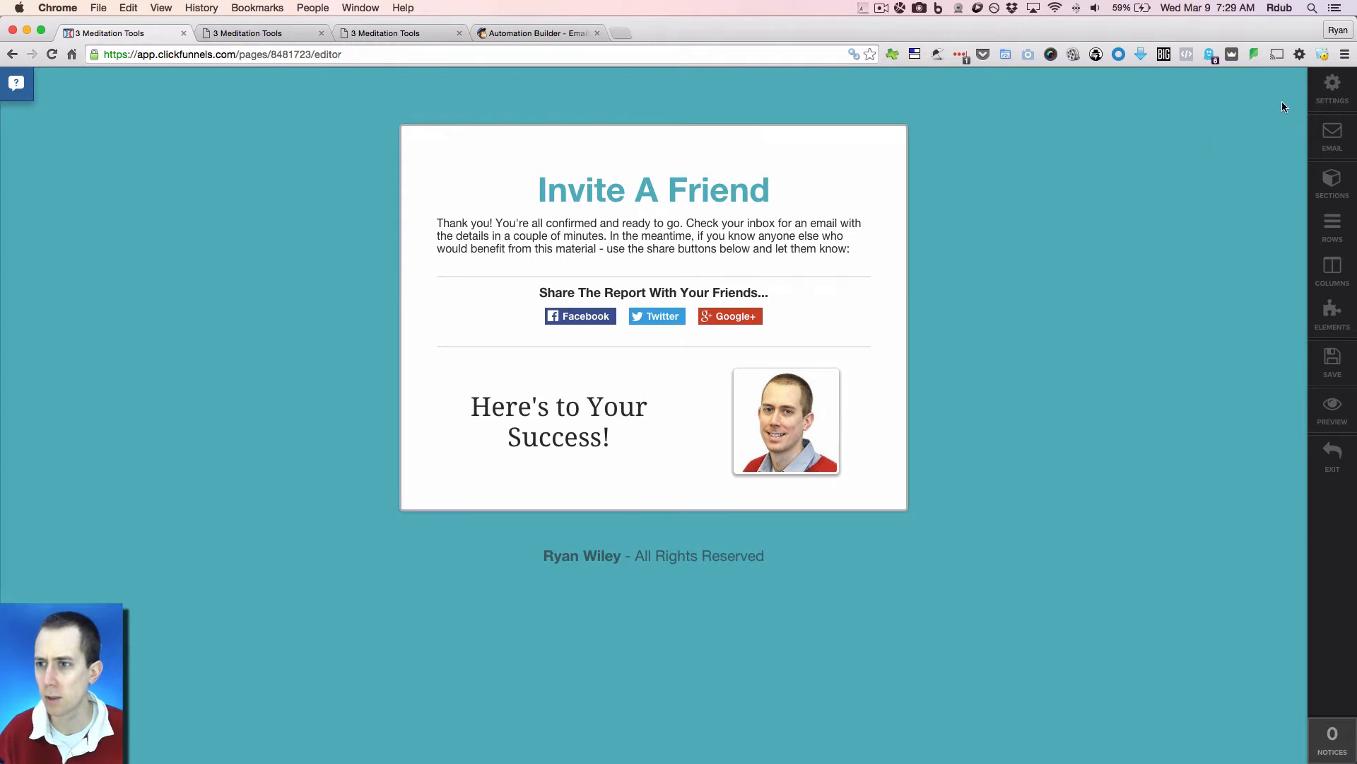
pyautogui.click(1333, 86)
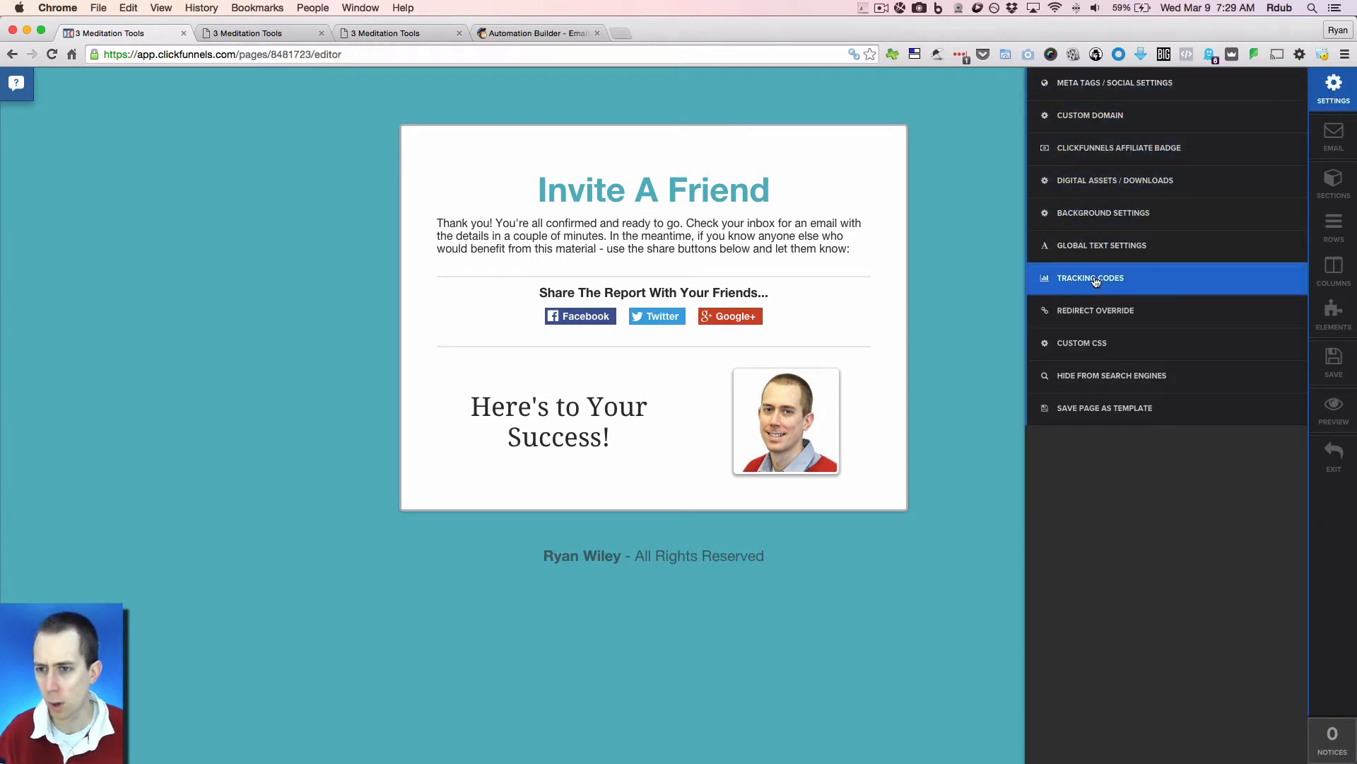
pyautogui.click(141, 187)
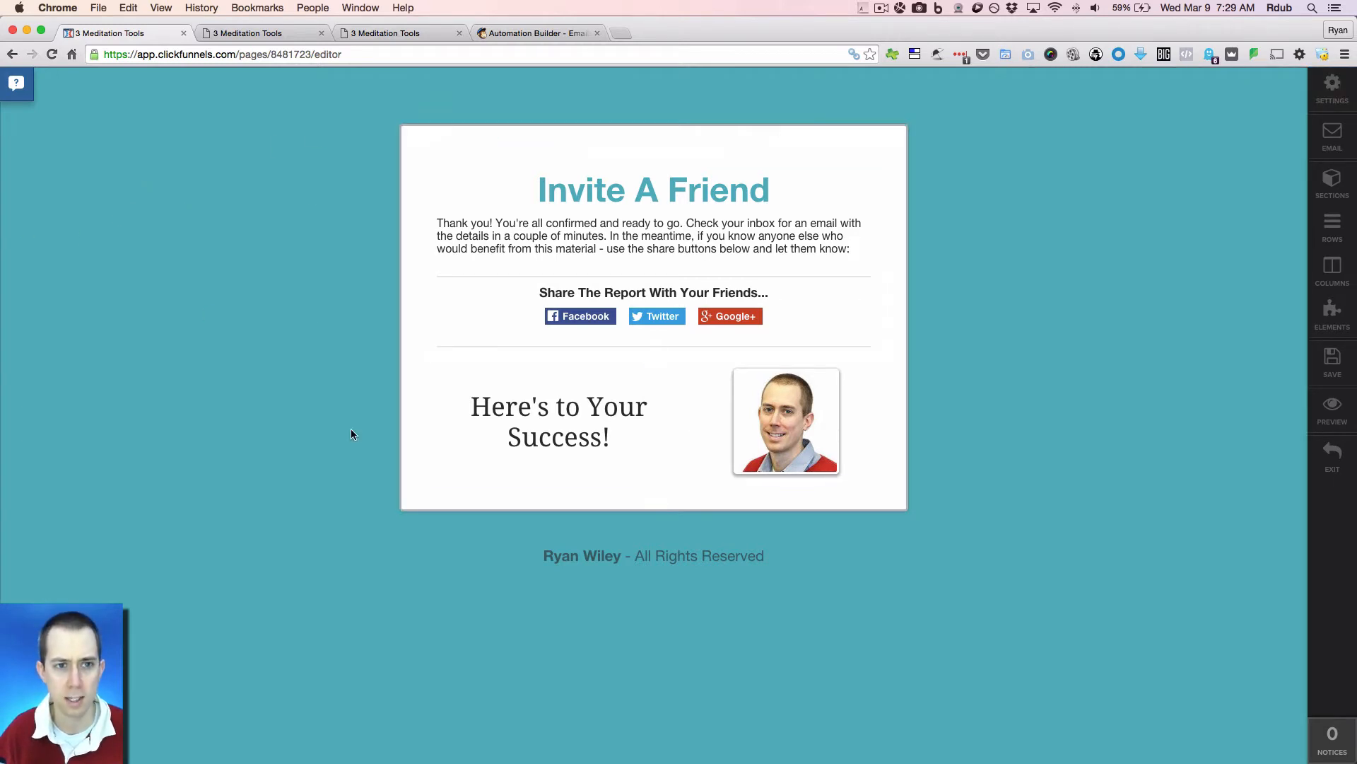
pyautogui.click(12, 55)
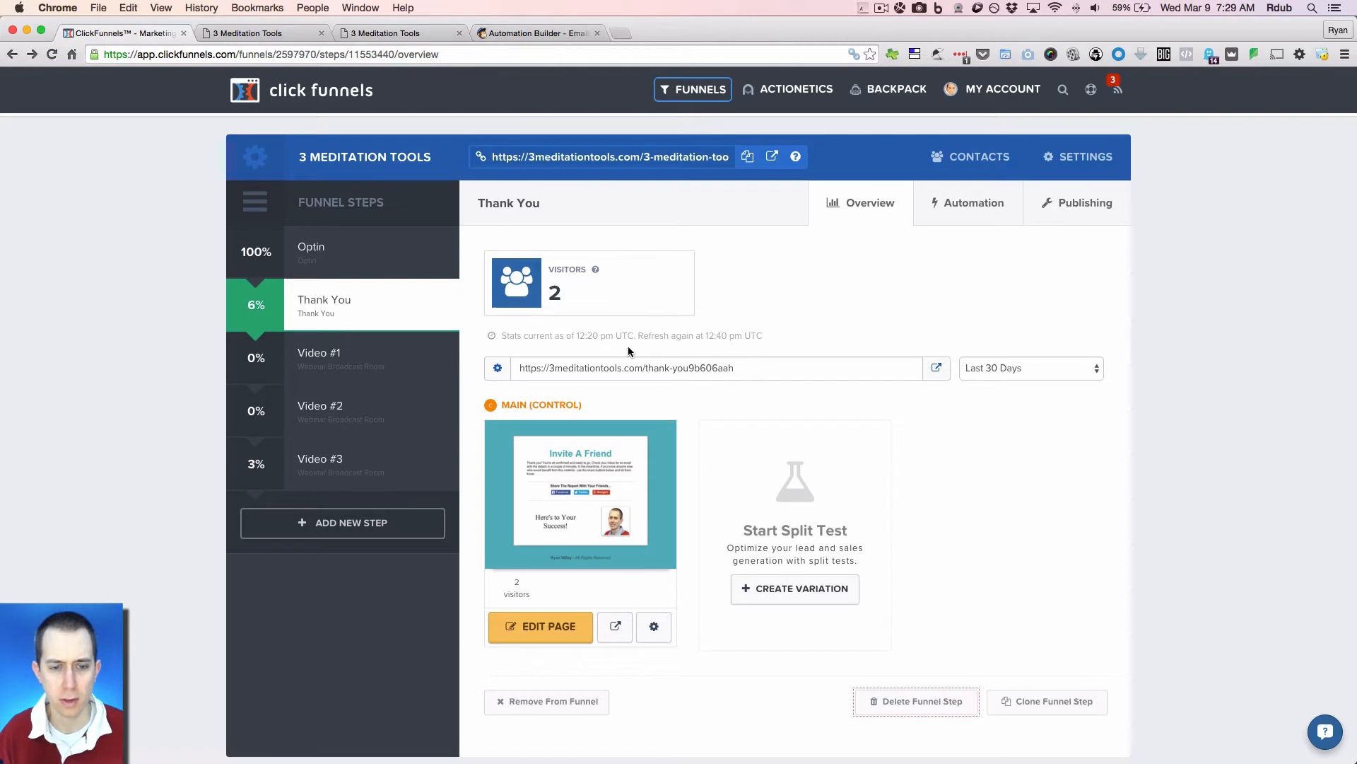
# - Select the Video #1 funnel step, preview its main page and look through it
pyautogui.click(334, 358)
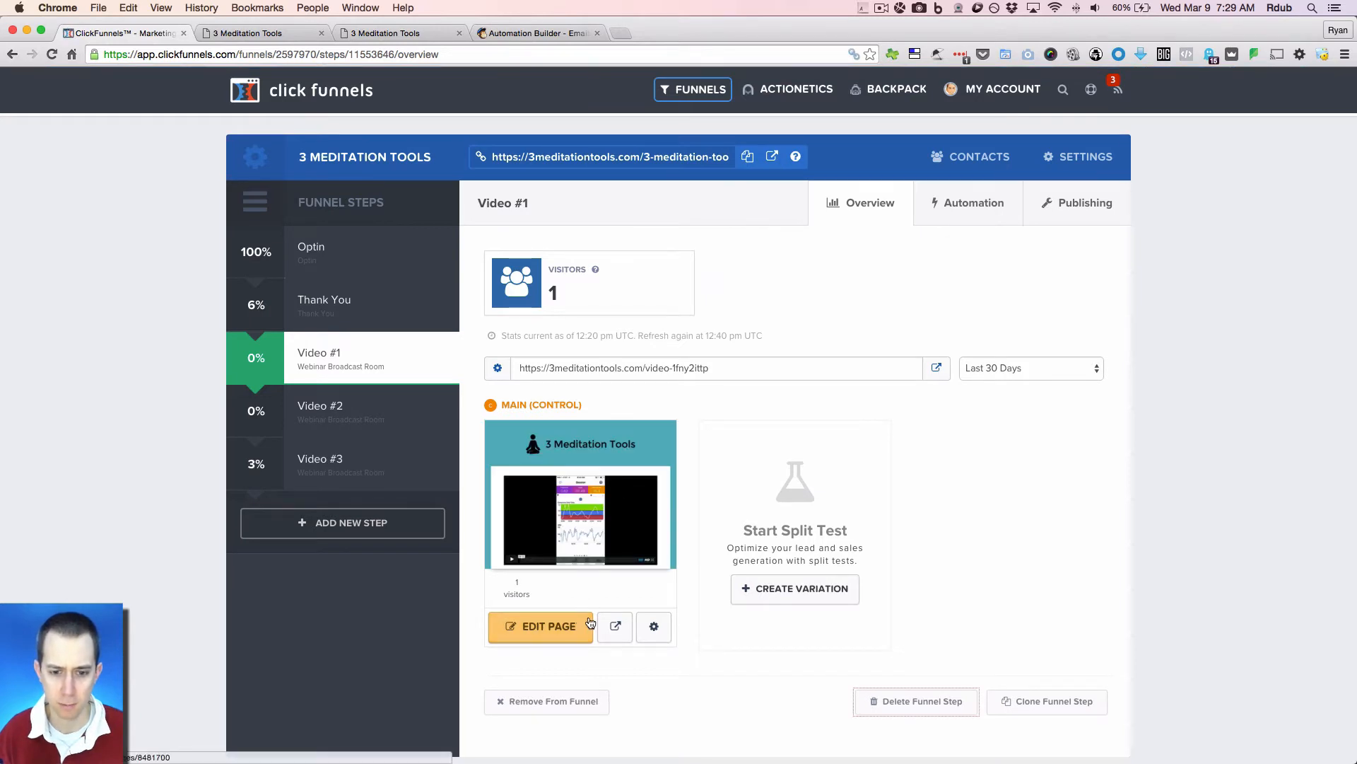
pyautogui.click(613, 627)
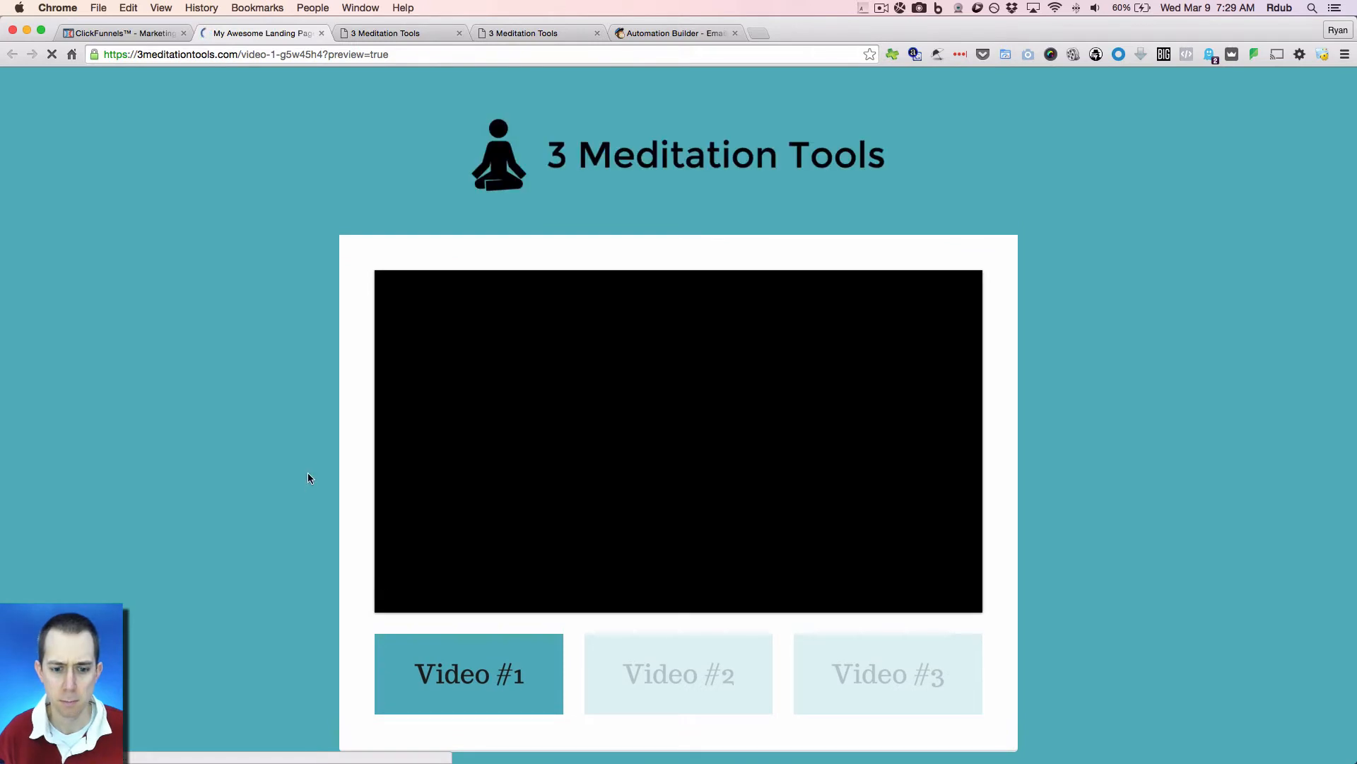
pyautogui.scroll(-2, 314, 464)
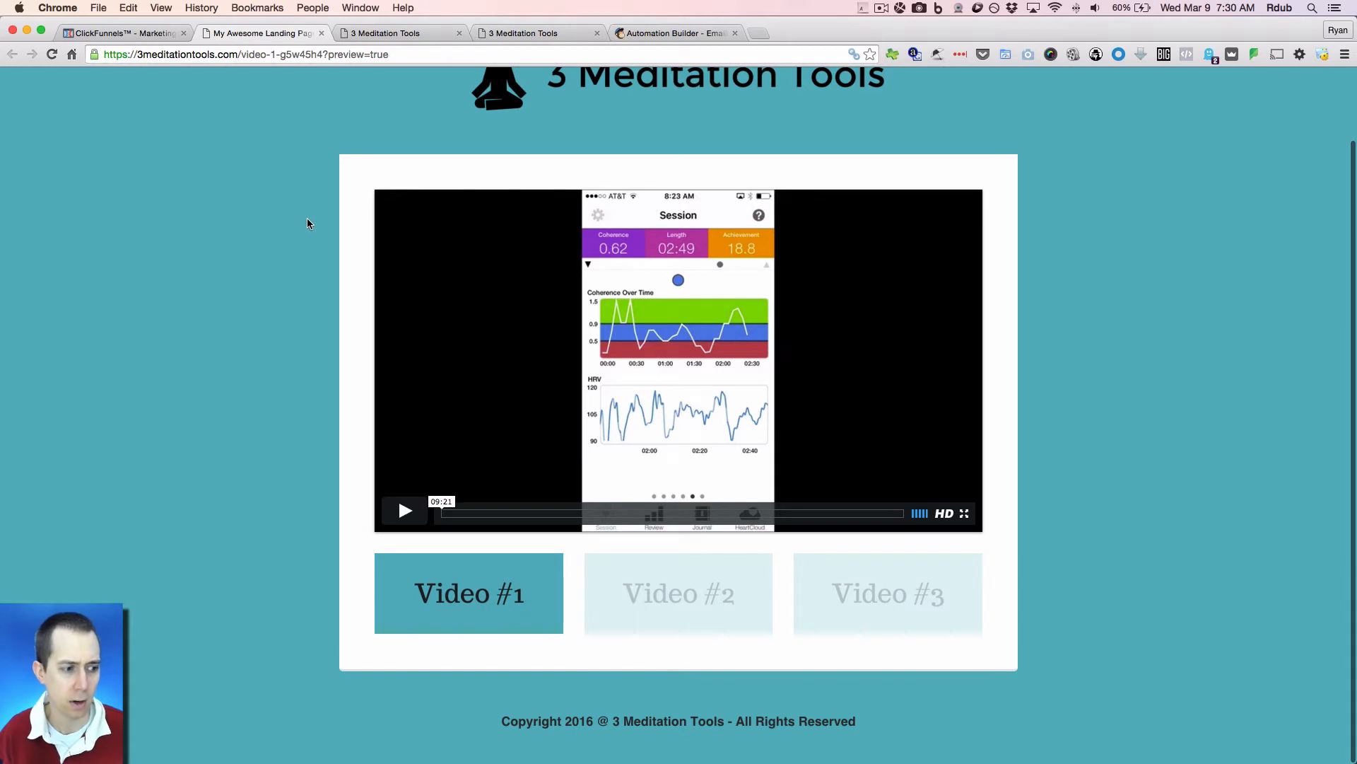
# - Open the Video #1 page in the editor and compare its "Check Out Heartmath" button area with the page preview
pyautogui.click(170, 33)
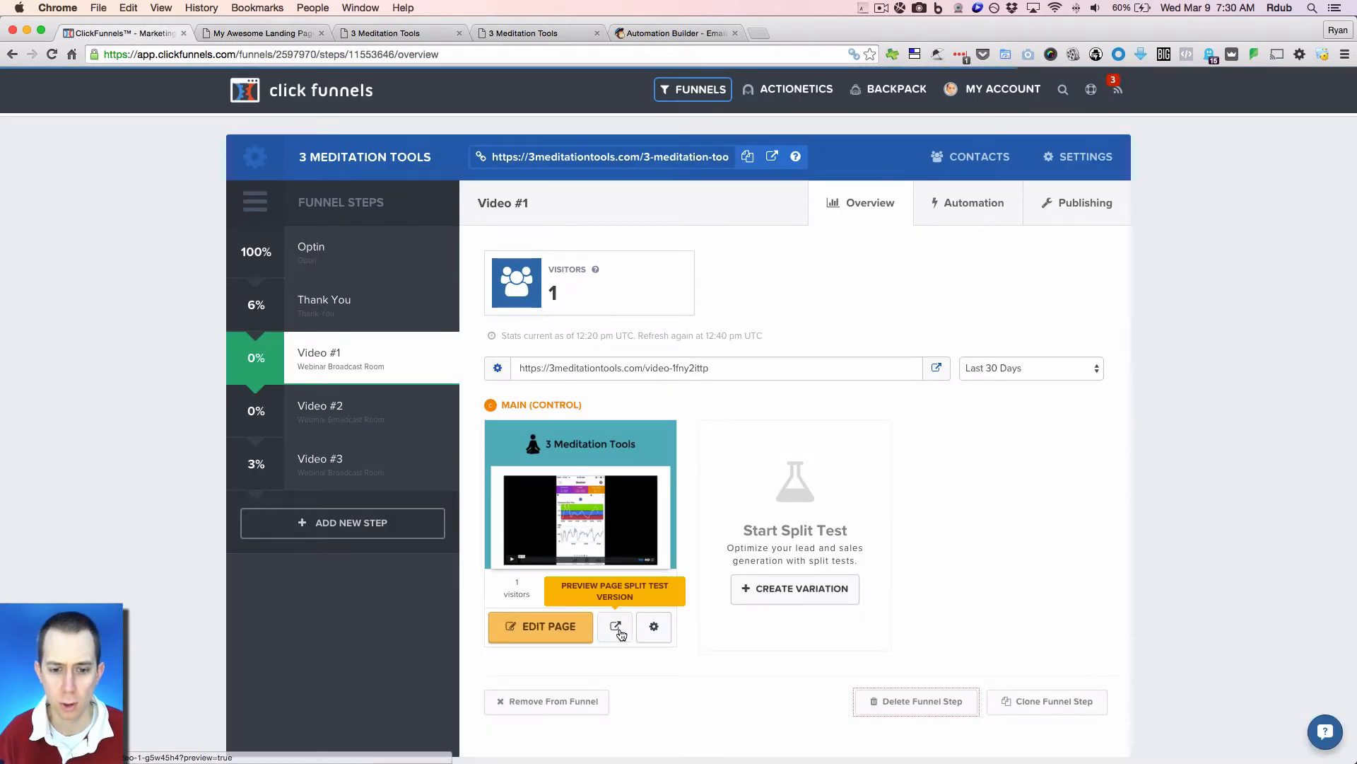
pyautogui.click(574, 633)
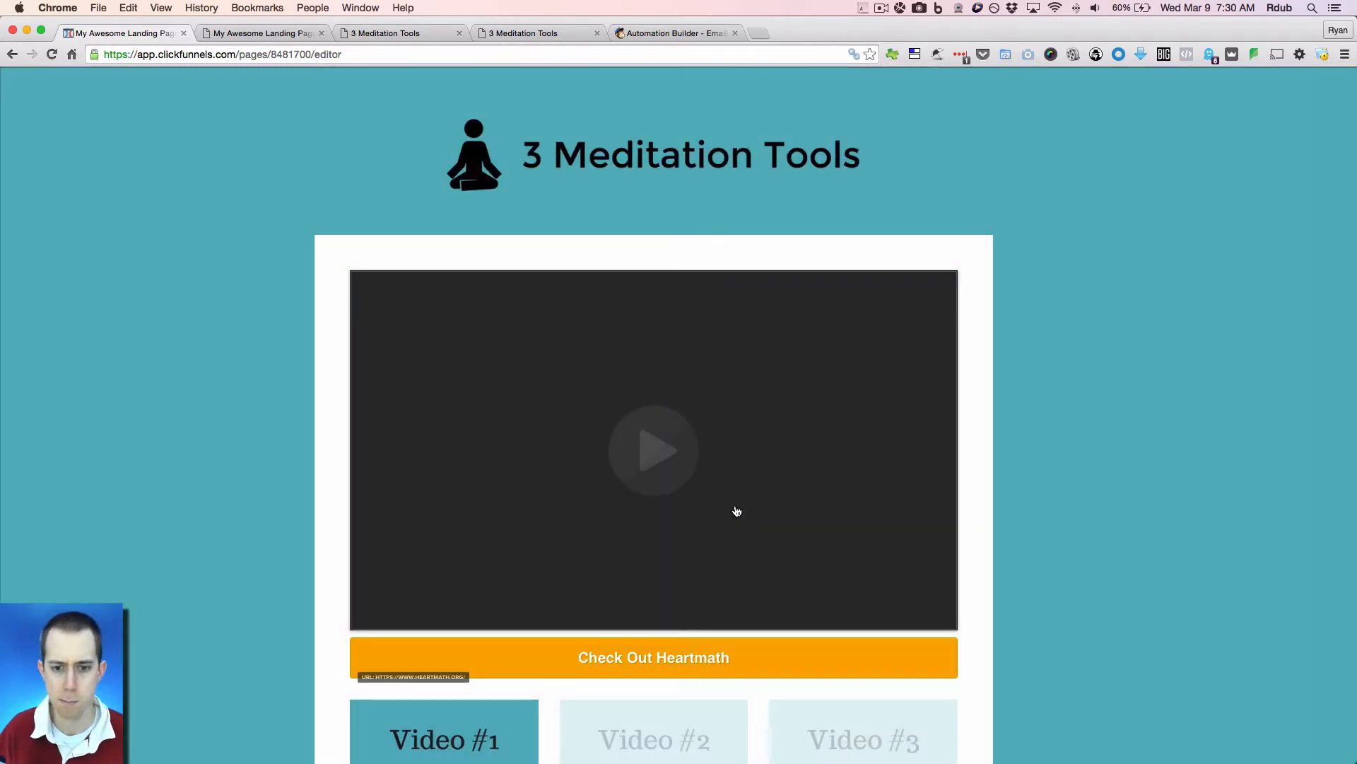
pyautogui.scroll(-3, 625, 507)
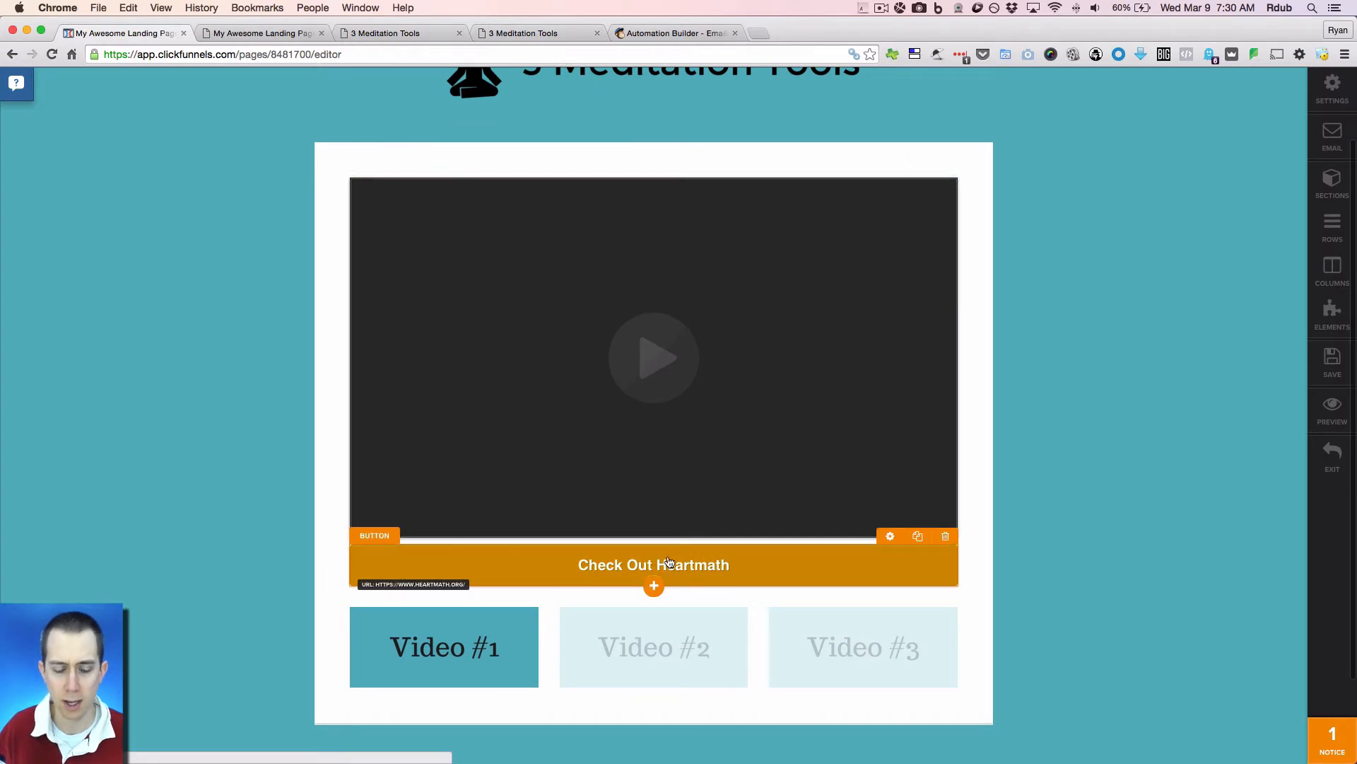
pyautogui.click(263, 33)
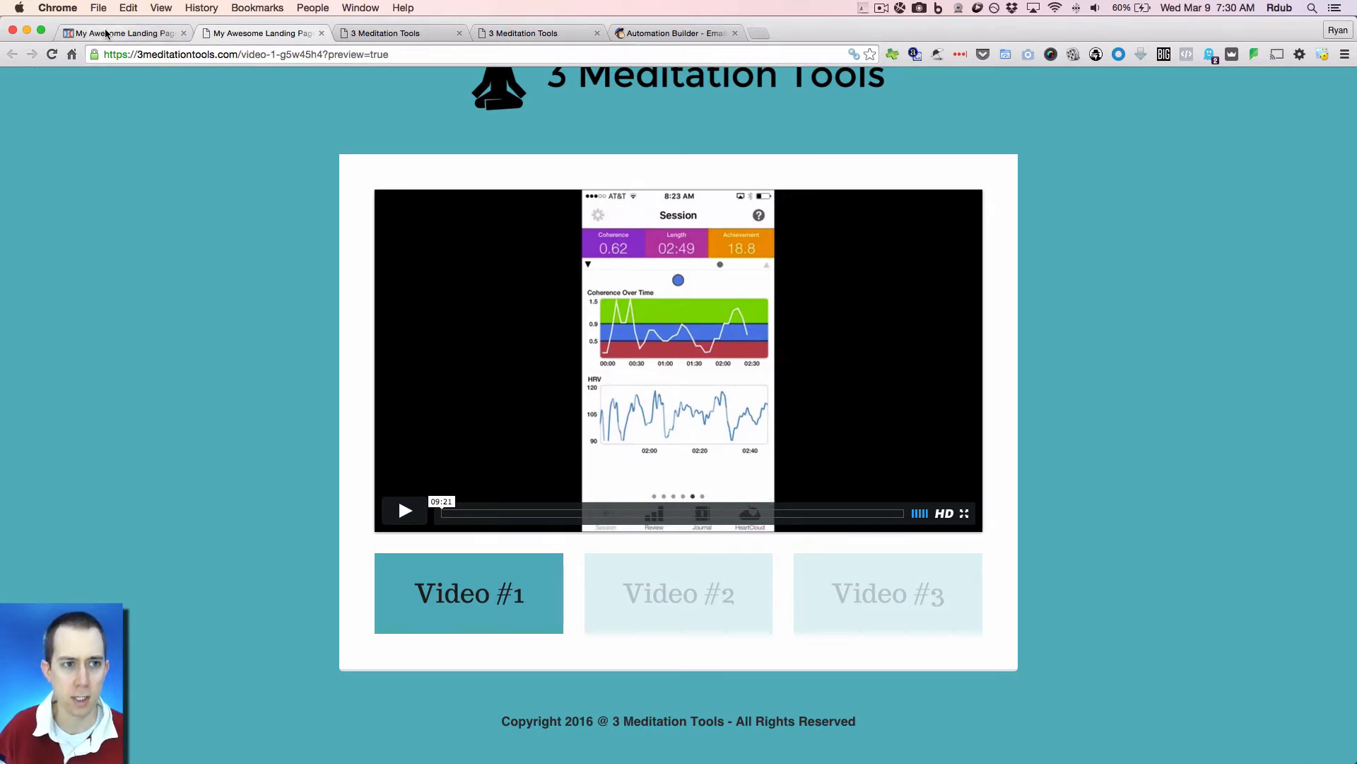
pyautogui.click(123, 33)
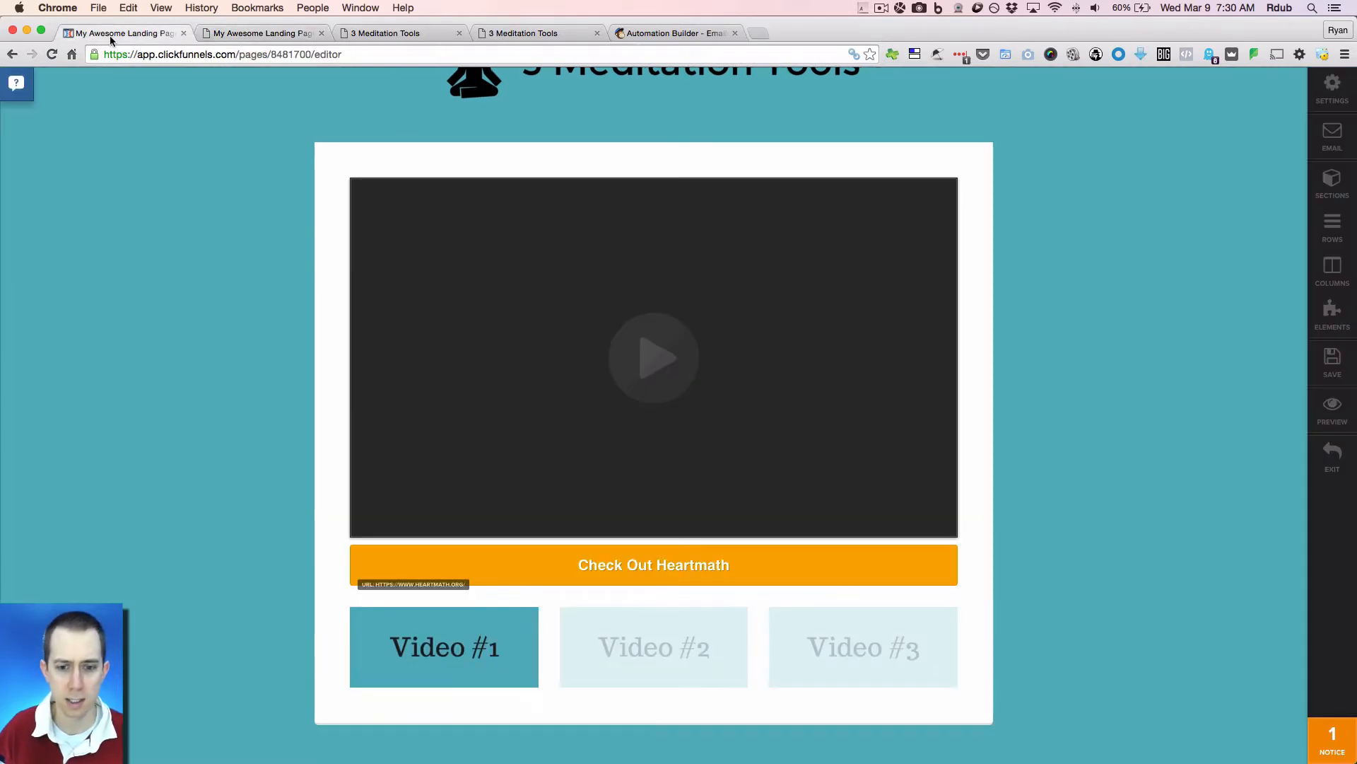
# - Review the timed delay settings of the "Check Out Heartmath" button and compare them with the Video #1 page preview
pyautogui.click(692, 569)
pyautogui.scroll(-5, 1141, 562)
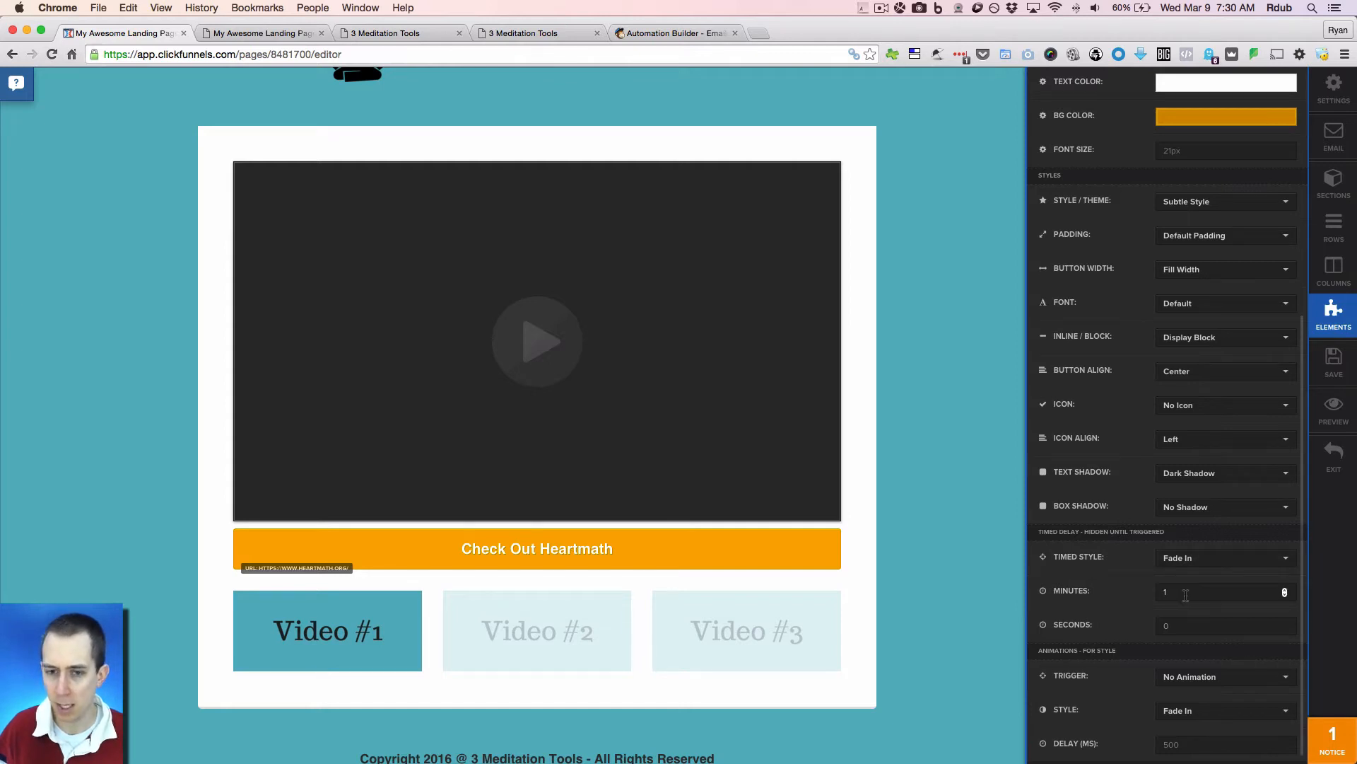
pyautogui.click(266, 34)
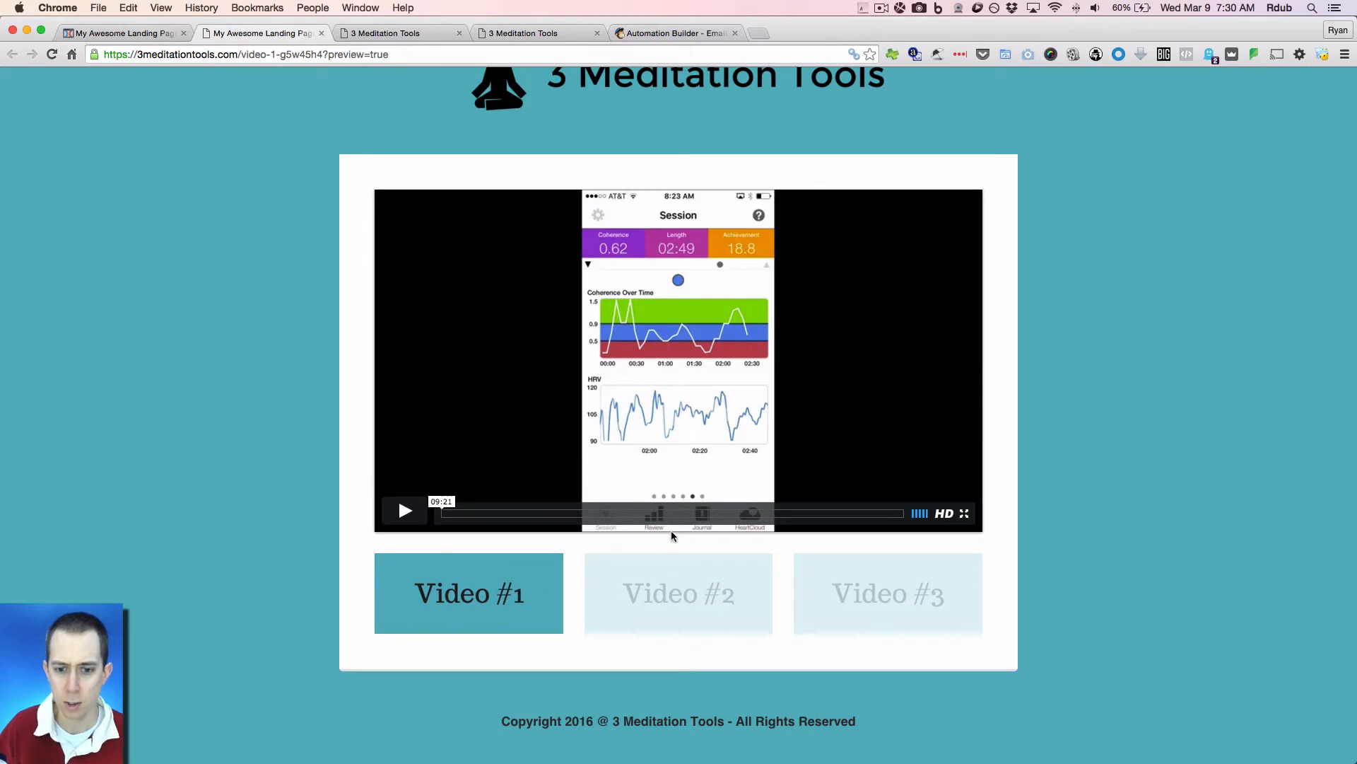
pyautogui.scroll(3, 355, 440)
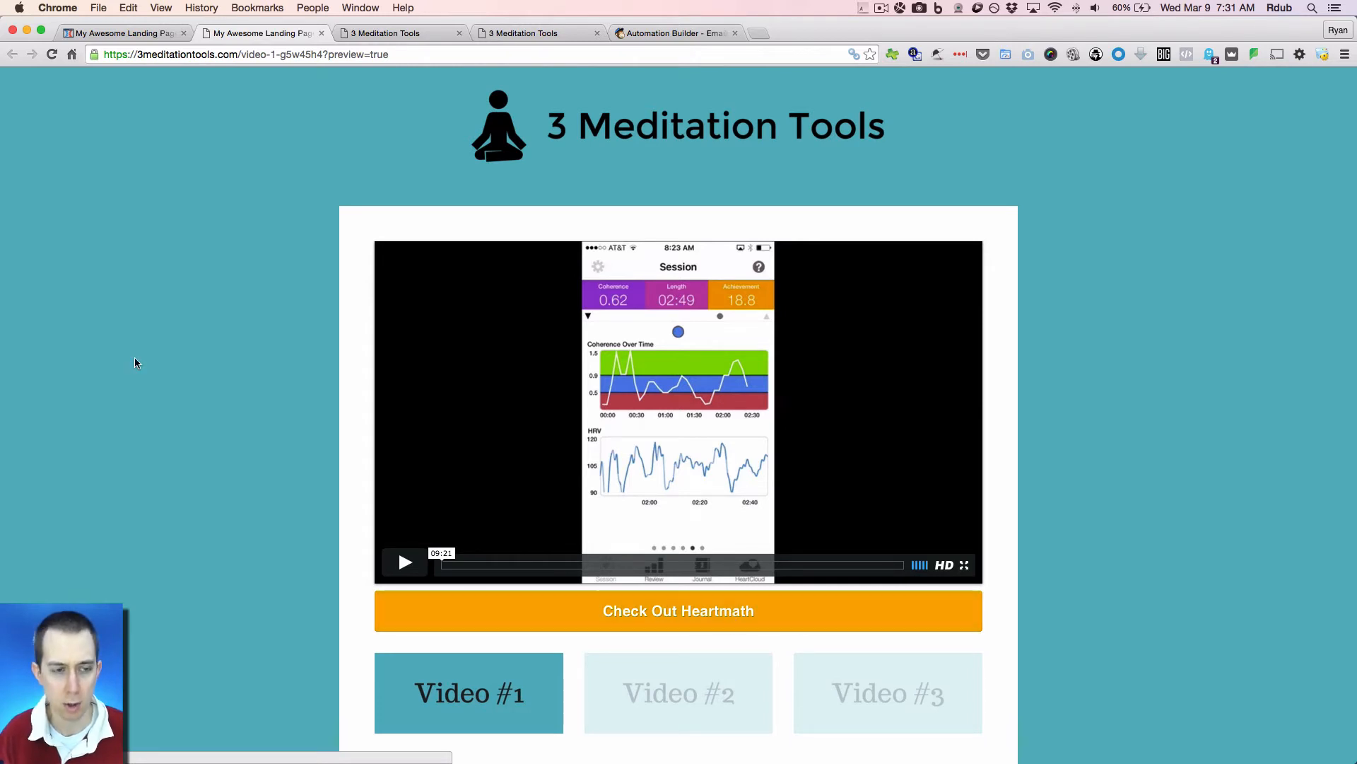
pyautogui.click(108, 34)
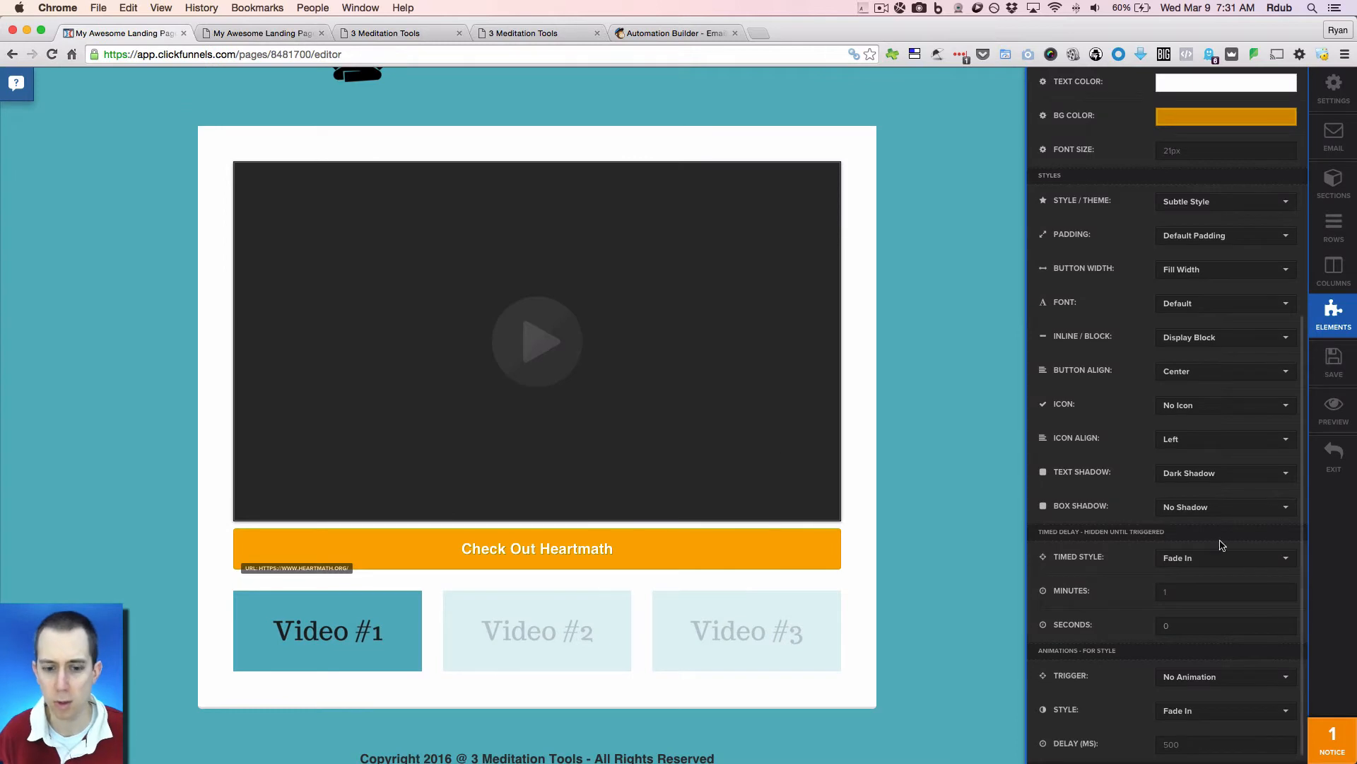
pyautogui.click(234, 38)
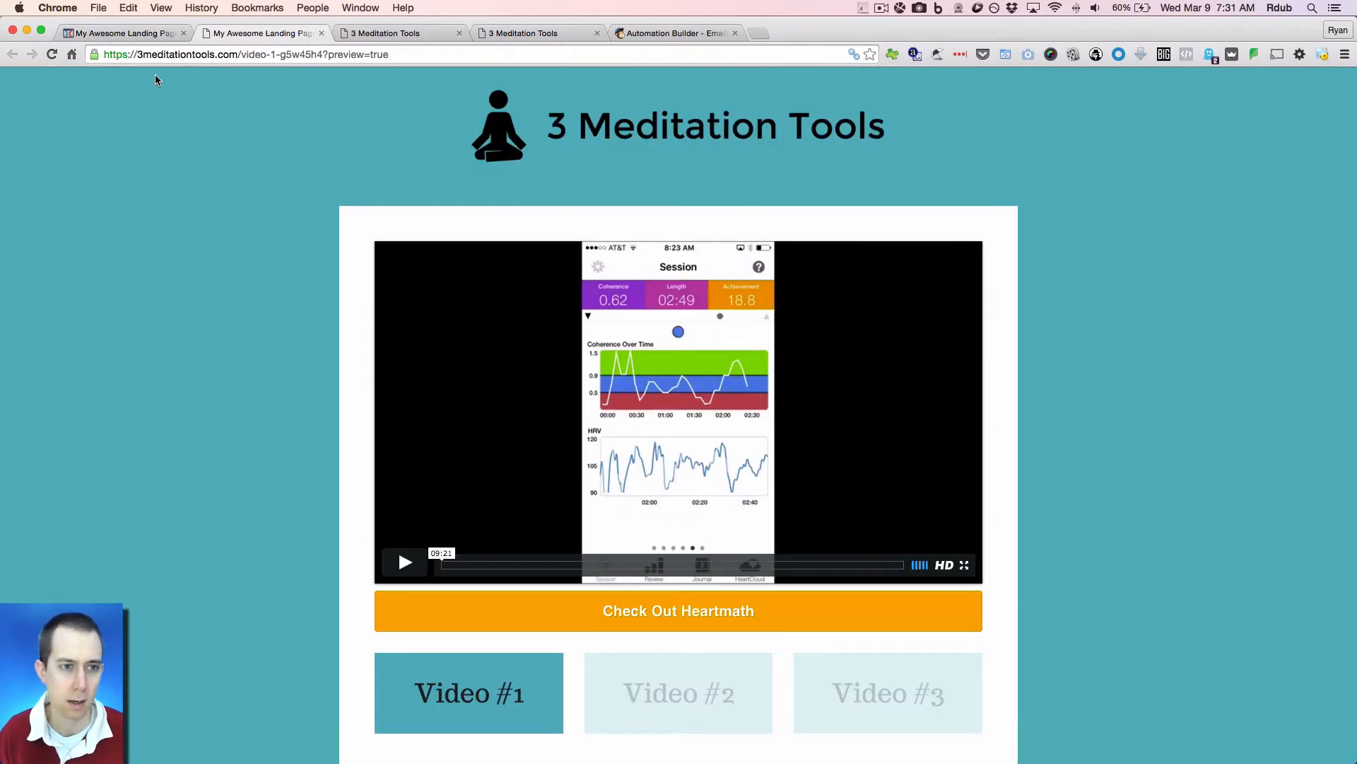
# - Set the "Check Out Heartmath" button's timed delay to 5 minutes and save the page
pyautogui.click(113, 33)
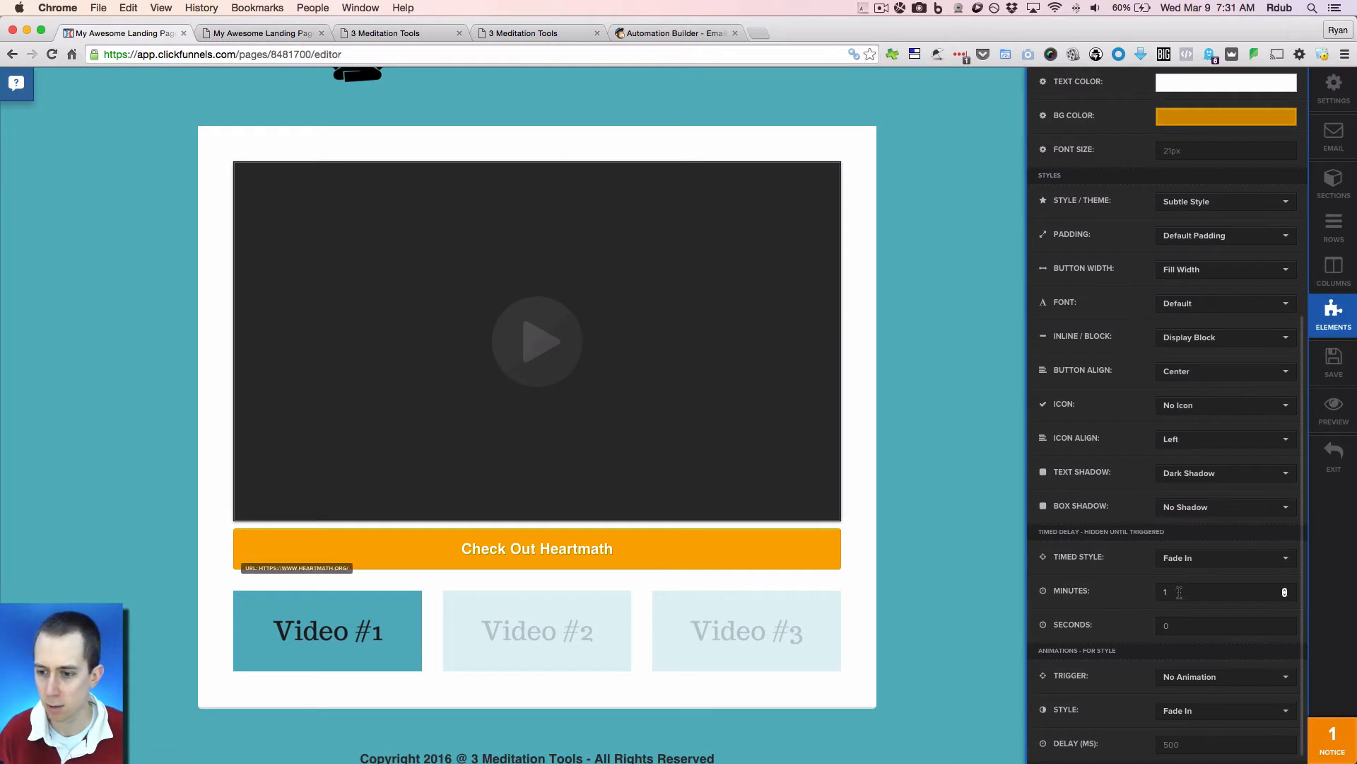
pyautogui.moveTo(1179, 593); pyautogui.dragTo(1153, 590)
pyautogui.write('5')
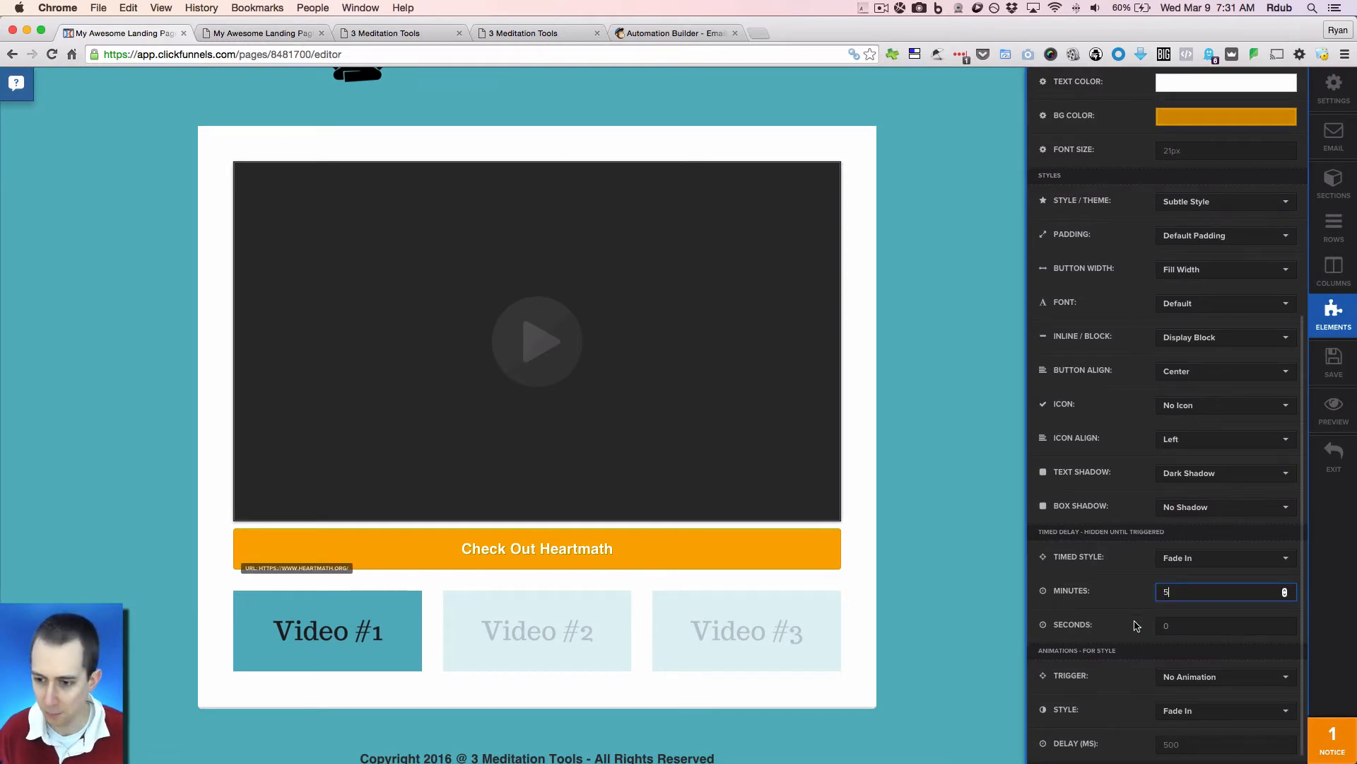
pyautogui.click(1333, 361)
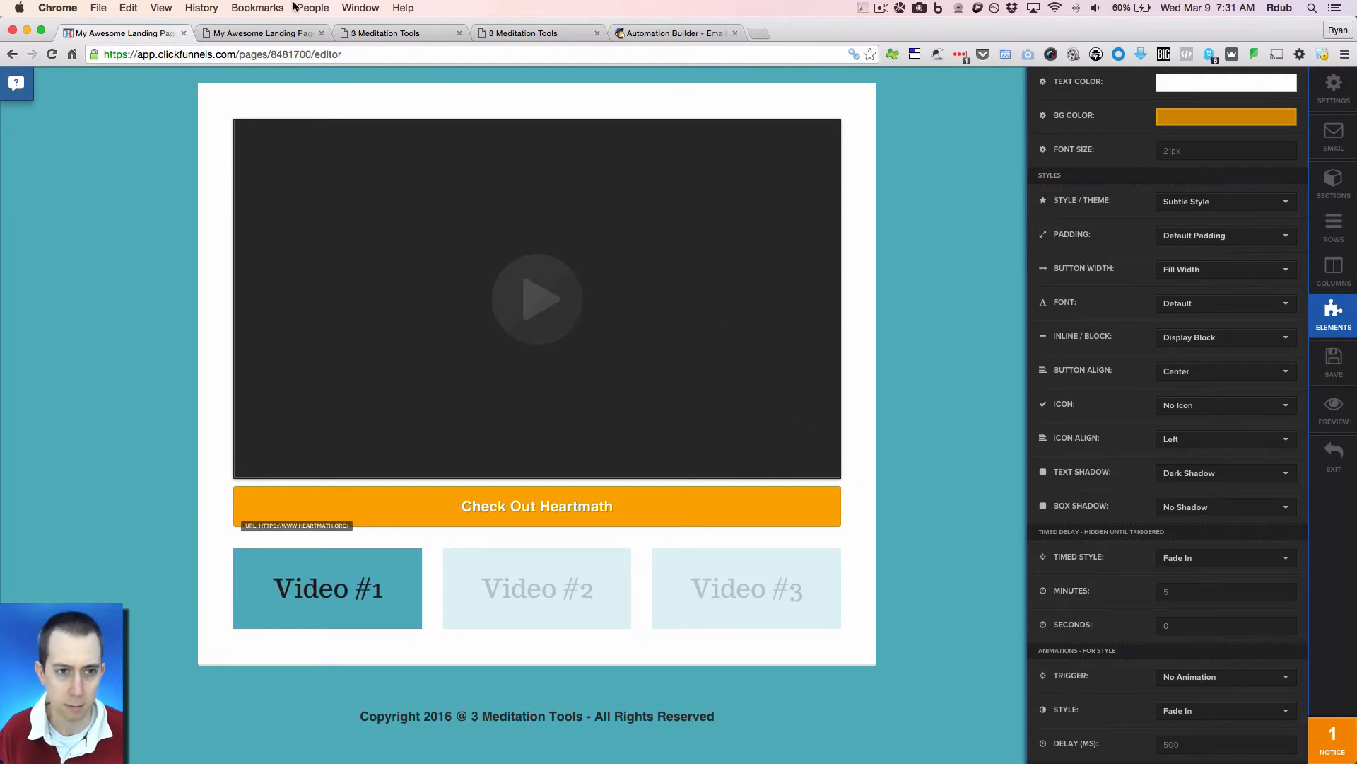
# - Look at the Video #1 preview once more, and exit the page editor to the funnel overview
pyautogui.click(250, 36)
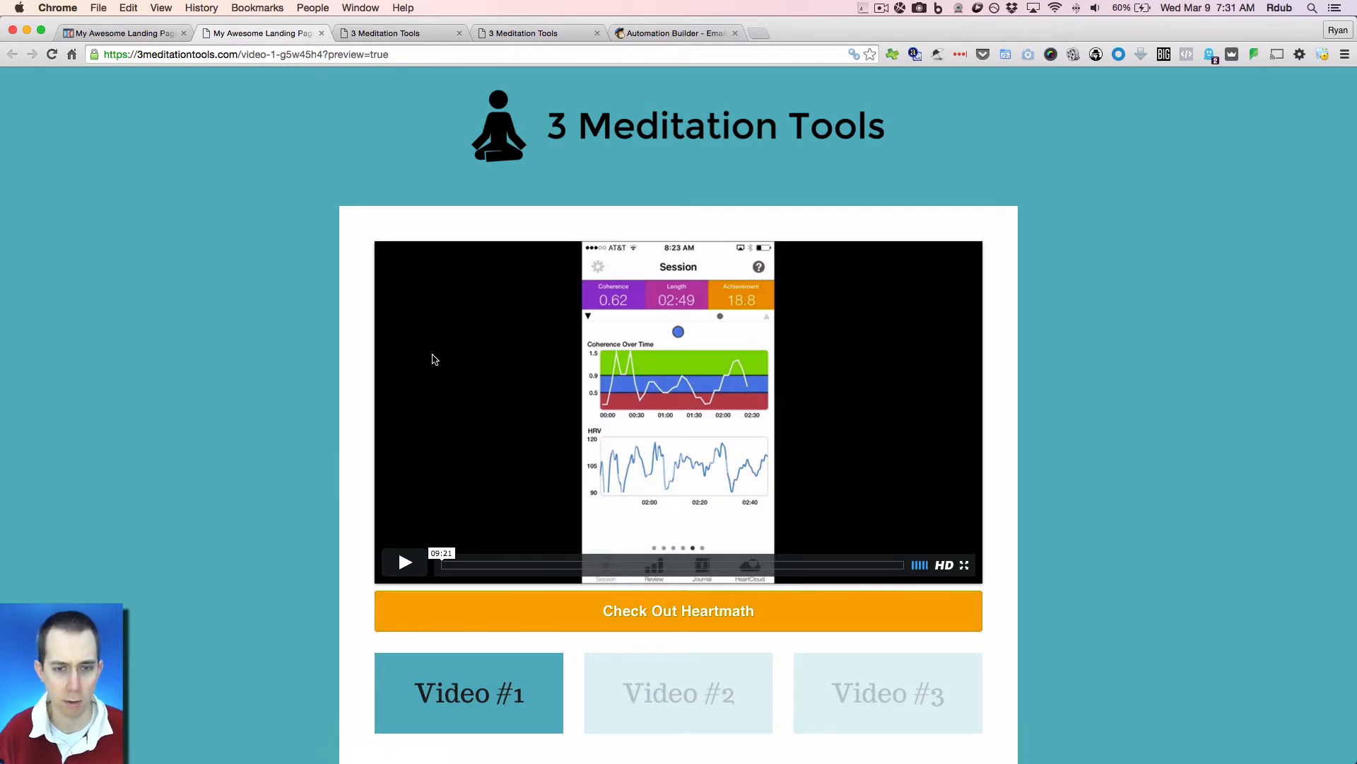
pyautogui.click(129, 35)
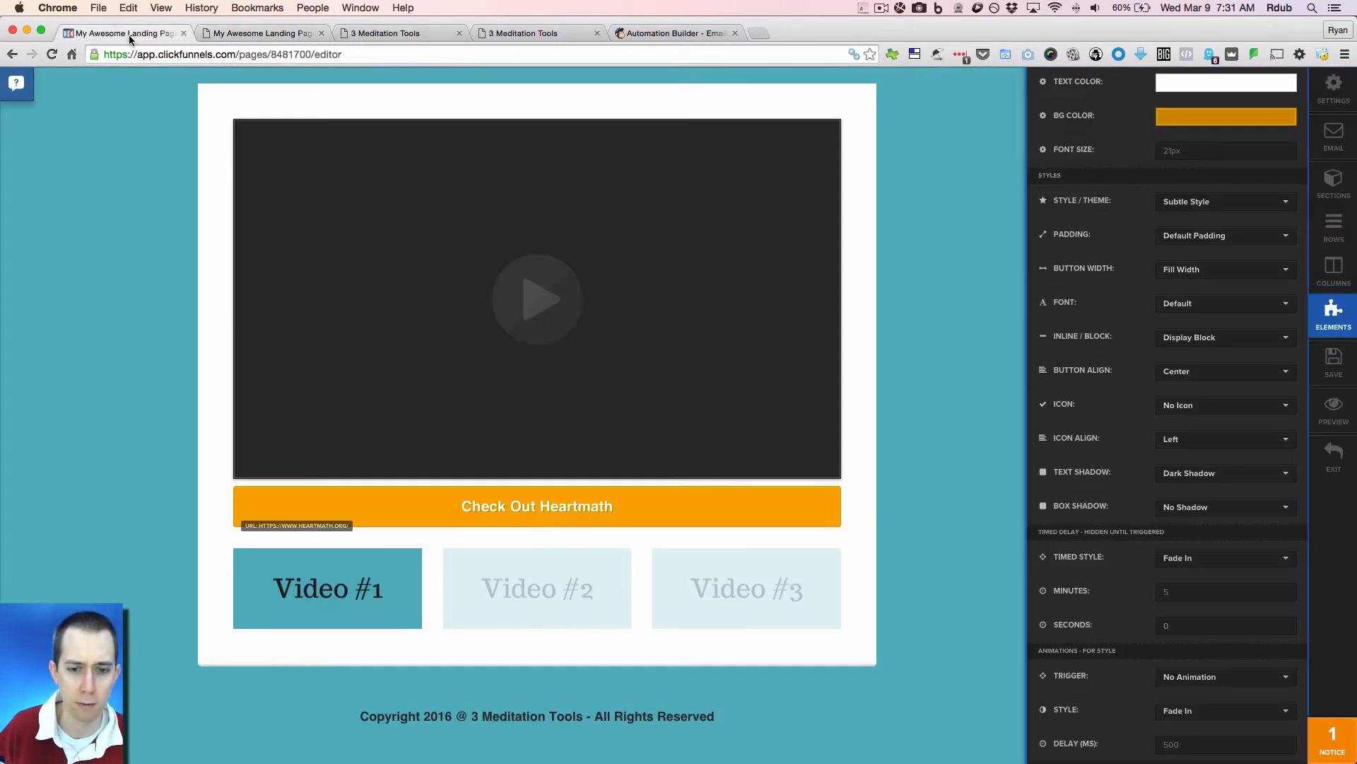
pyautogui.click(1334, 450)
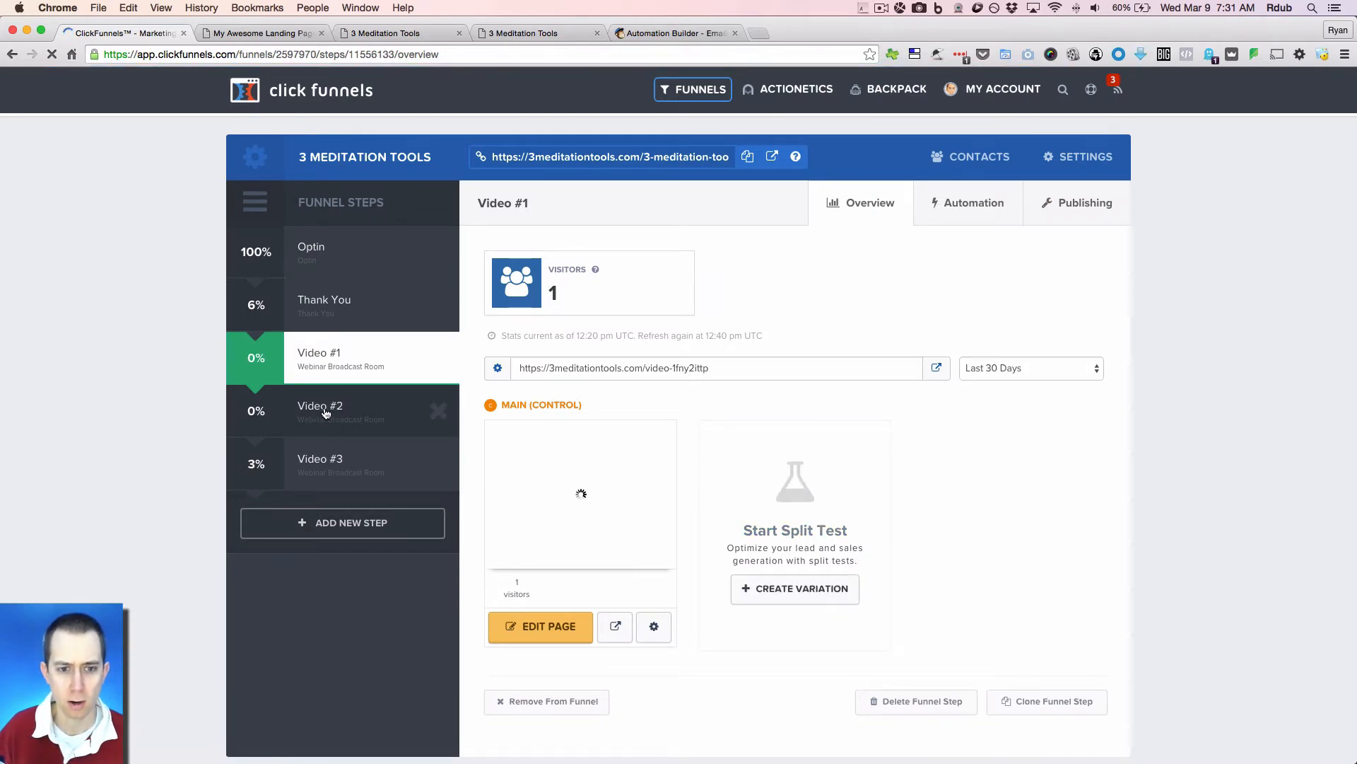
# - Select the Video #2 funnel step, preview its main page and look through it
pyautogui.click(326, 415)
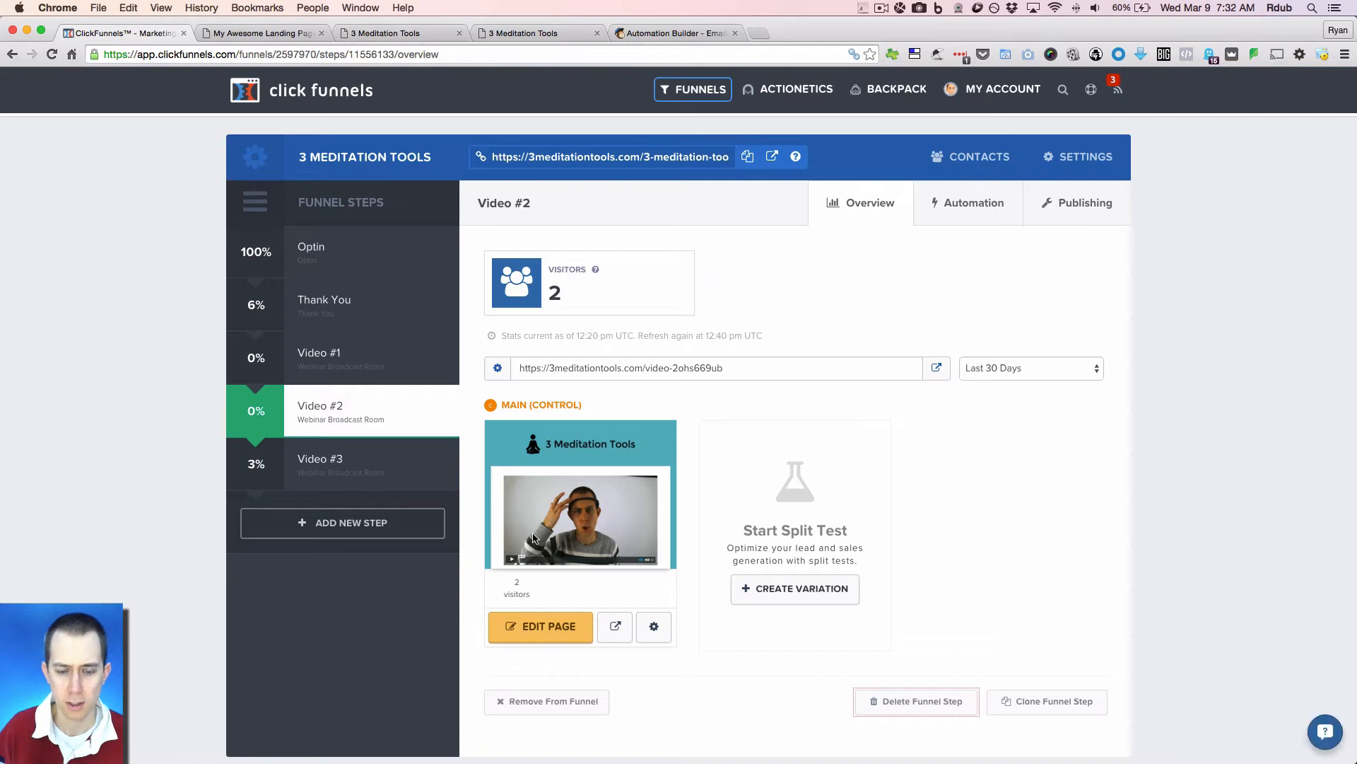
pyautogui.click(613, 621)
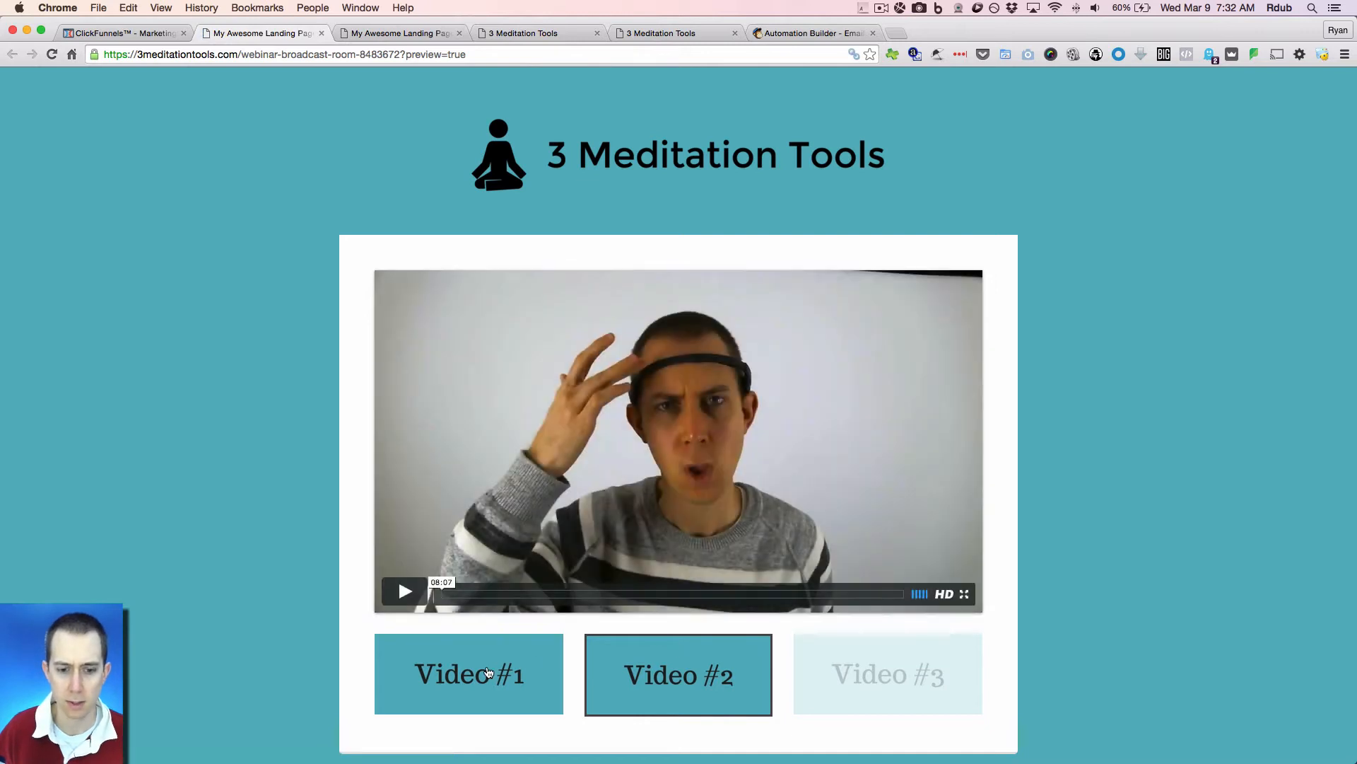
pyautogui.scroll(-2, 495, 658)
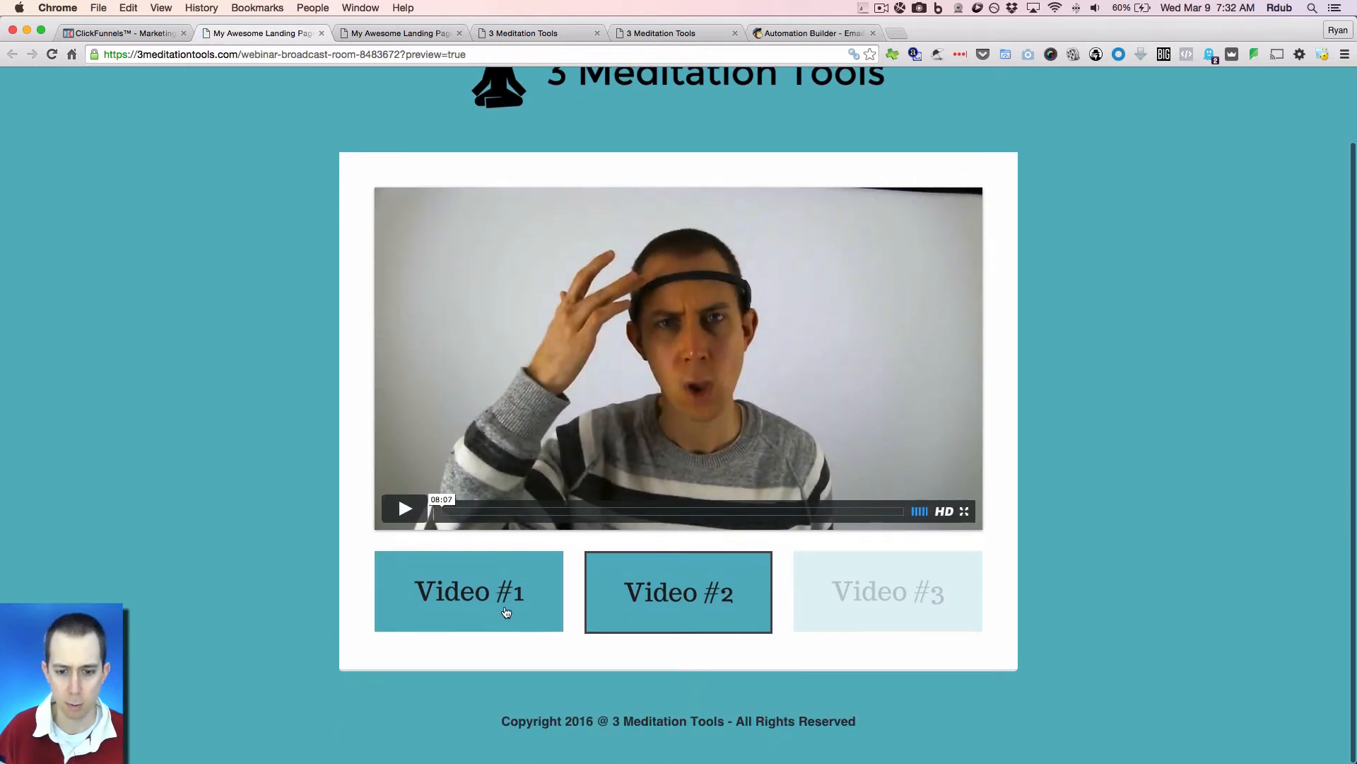
# - Select the Video #3 funnel step, glance back at the Video #2 preview, preview the Video #3 page and close its contact popup
pyautogui.click(123, 33)
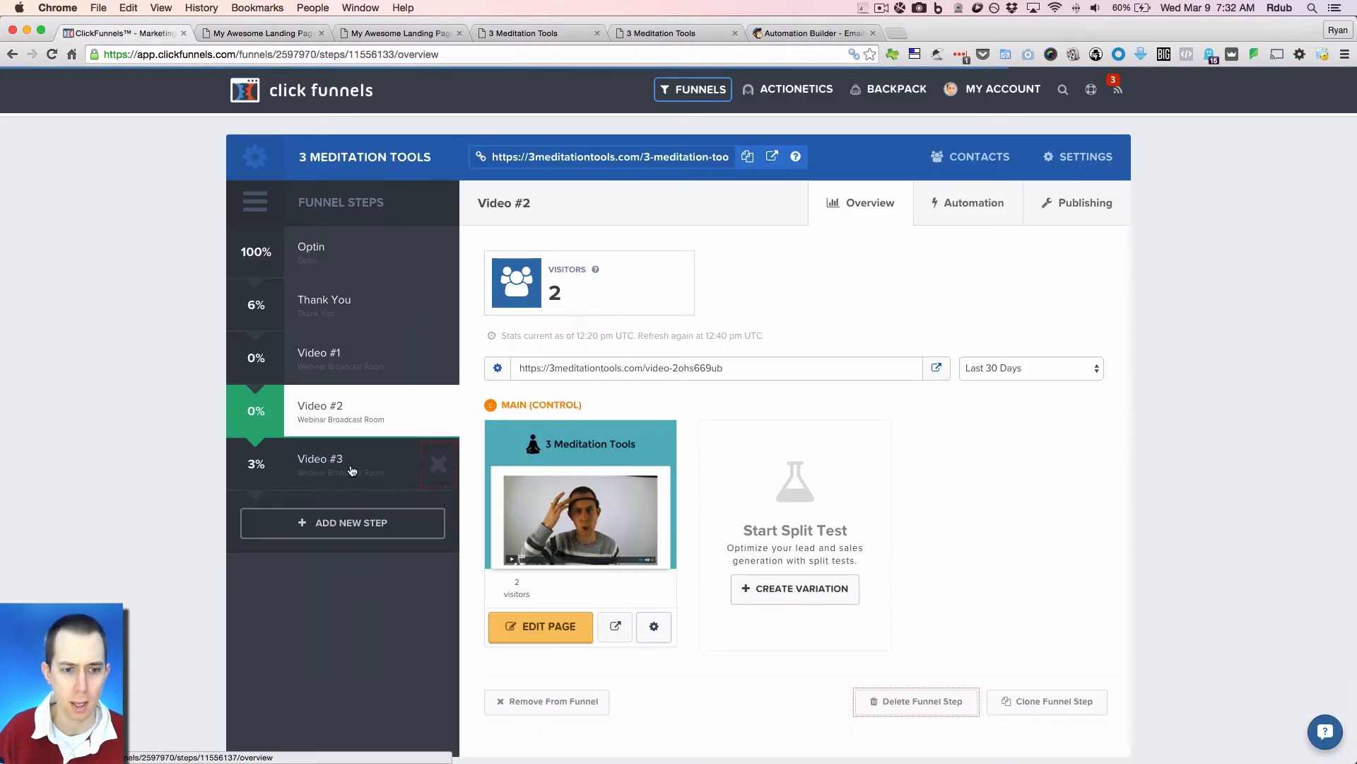
pyautogui.click(262, 33)
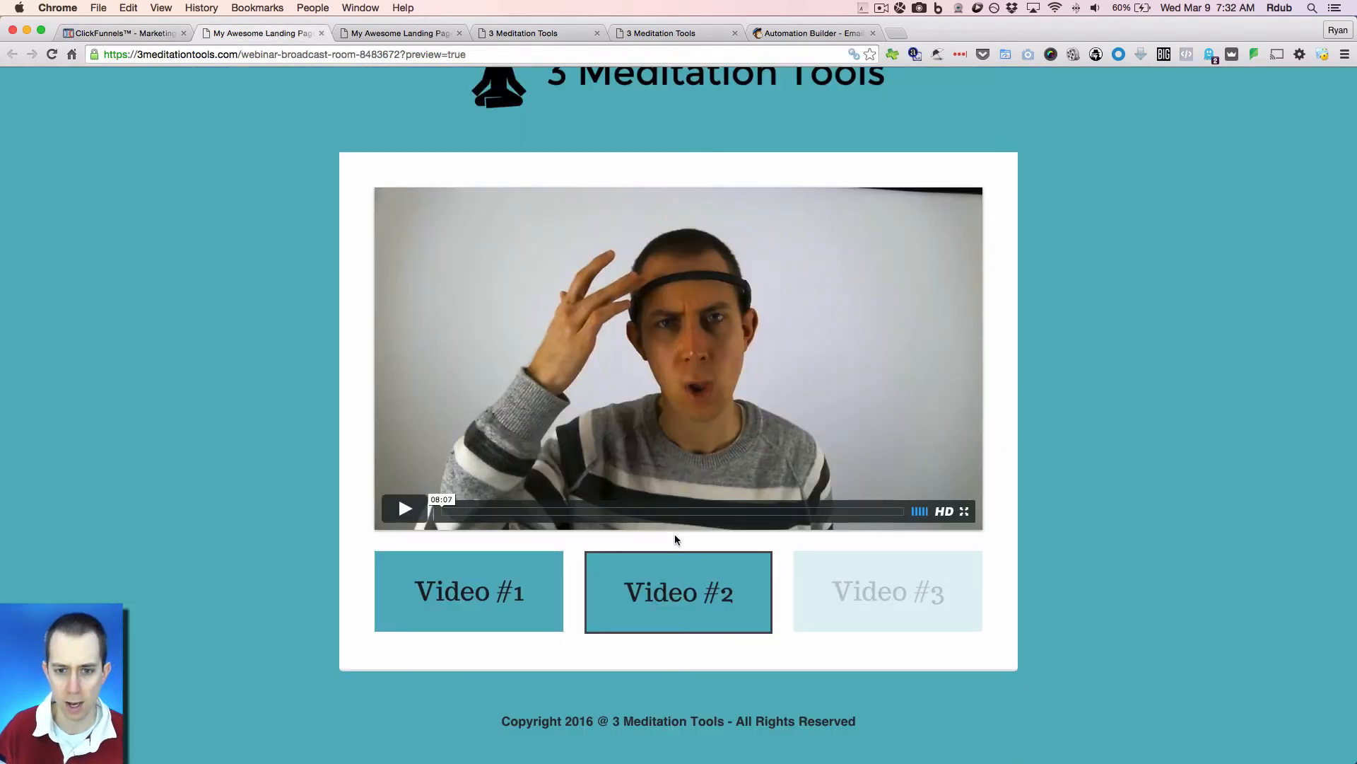
pyautogui.click(125, 35)
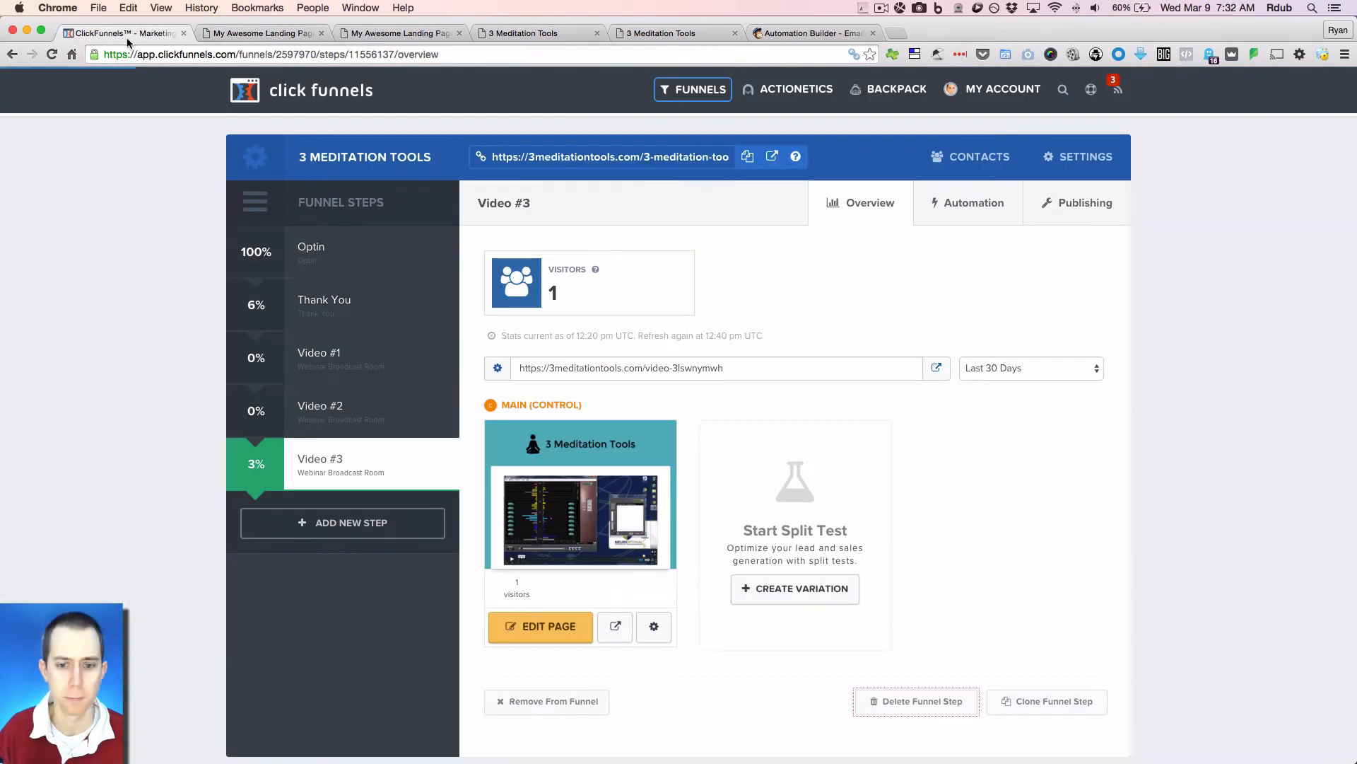
pyautogui.click(616, 626)
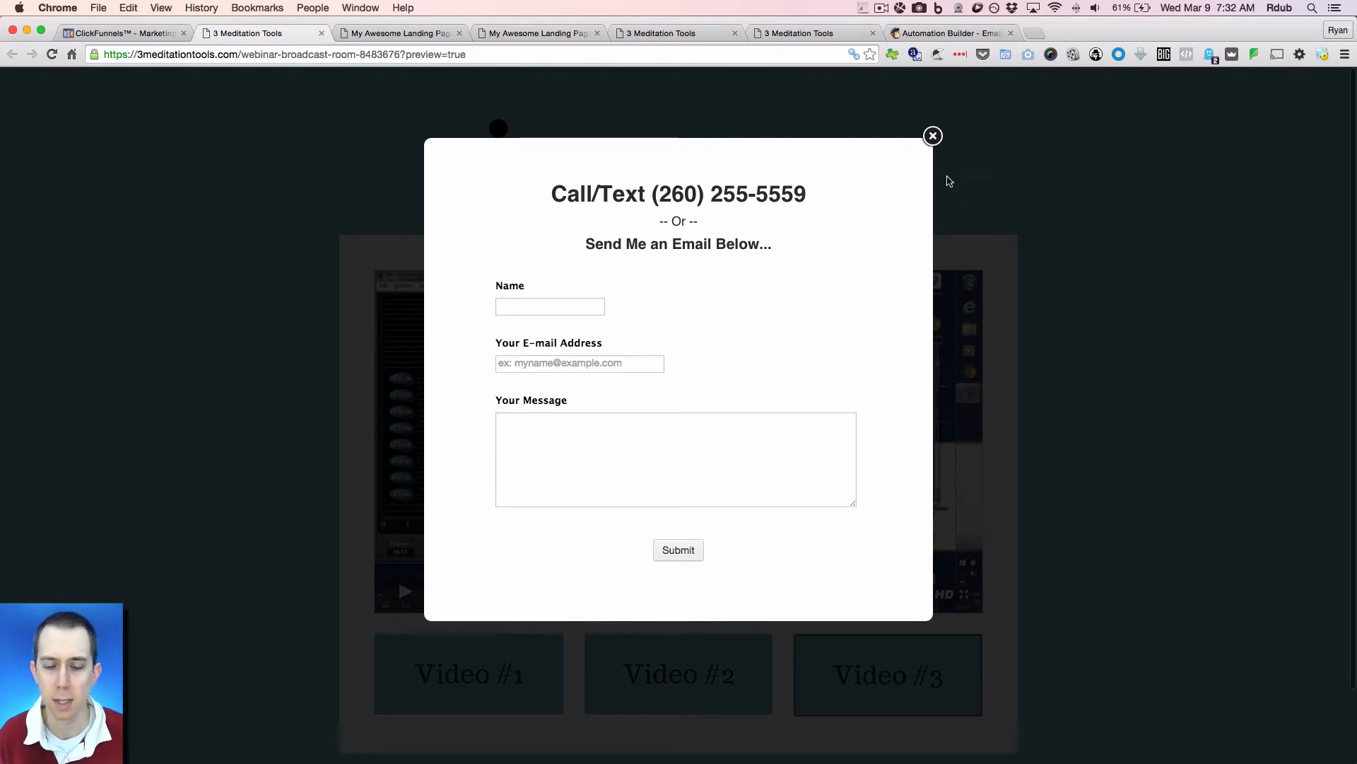
pyautogui.click(933, 138)
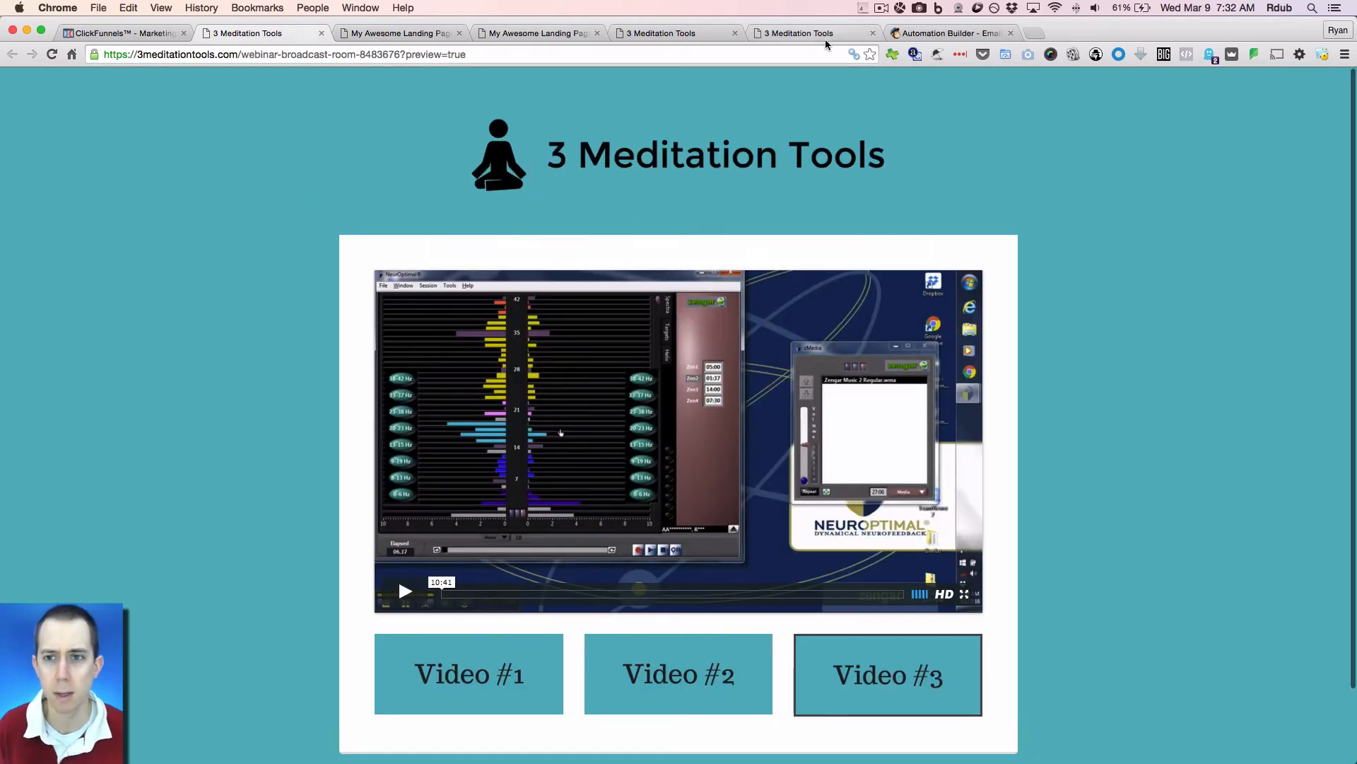
# - Switch to the MailChimp automation workflow to look over its emails, and return to the Optin step's overview in ClickFunnels
pyautogui.click(916, 34)
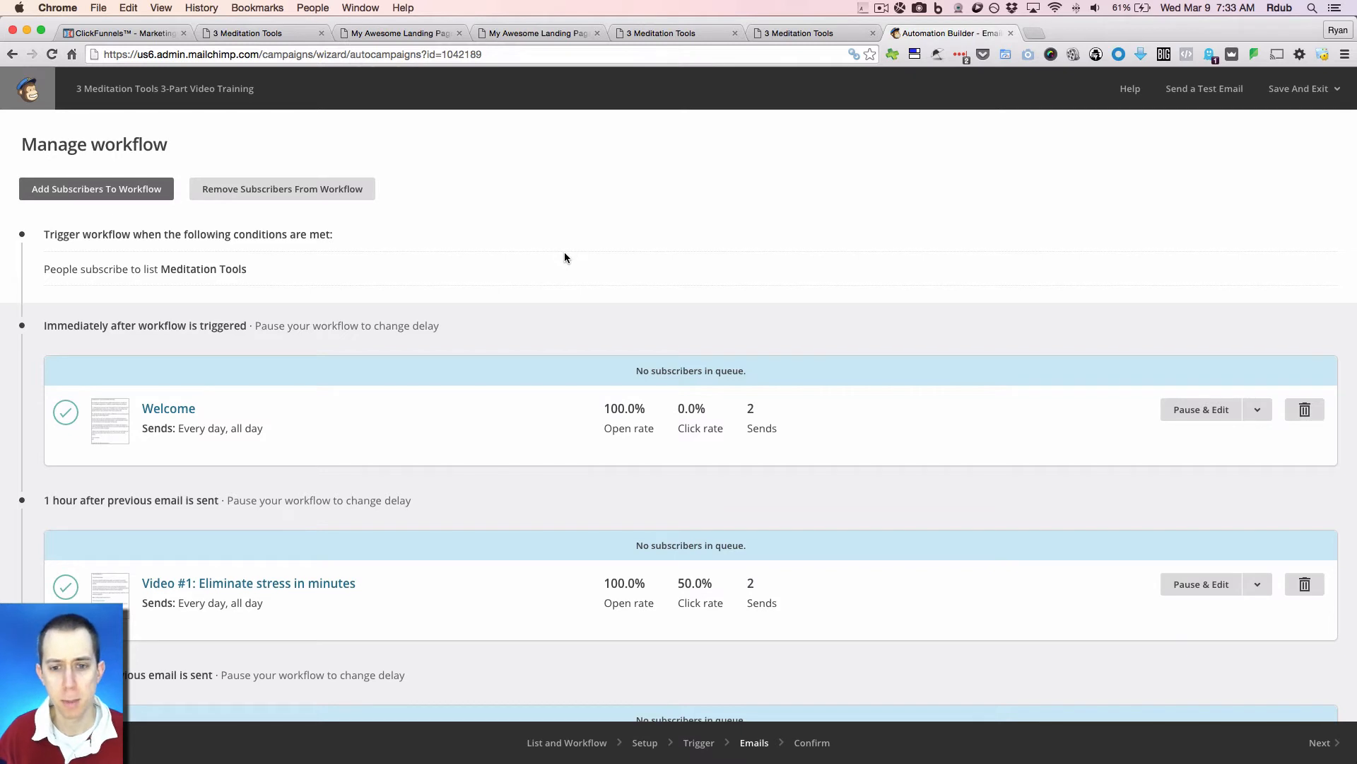
pyautogui.scroll(-2, 546, 261)
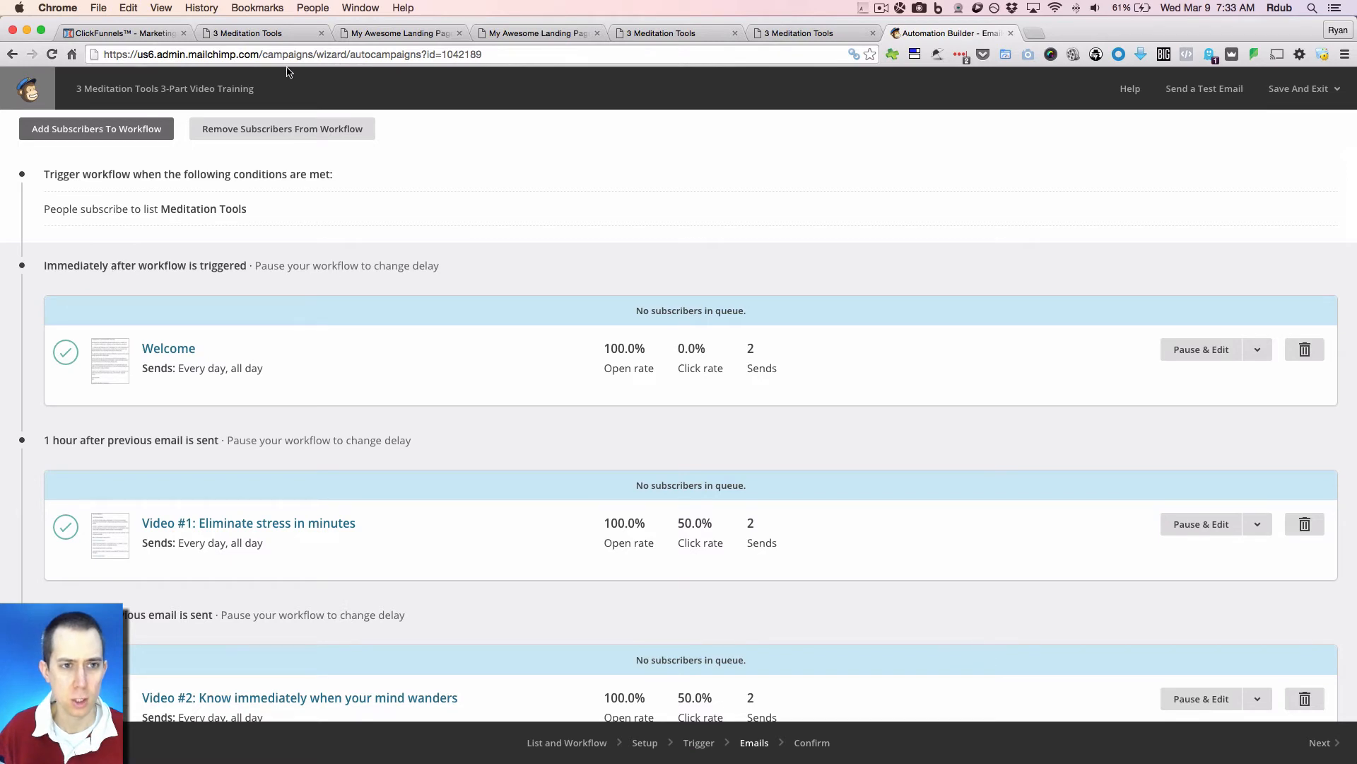
pyautogui.click(224, 33)
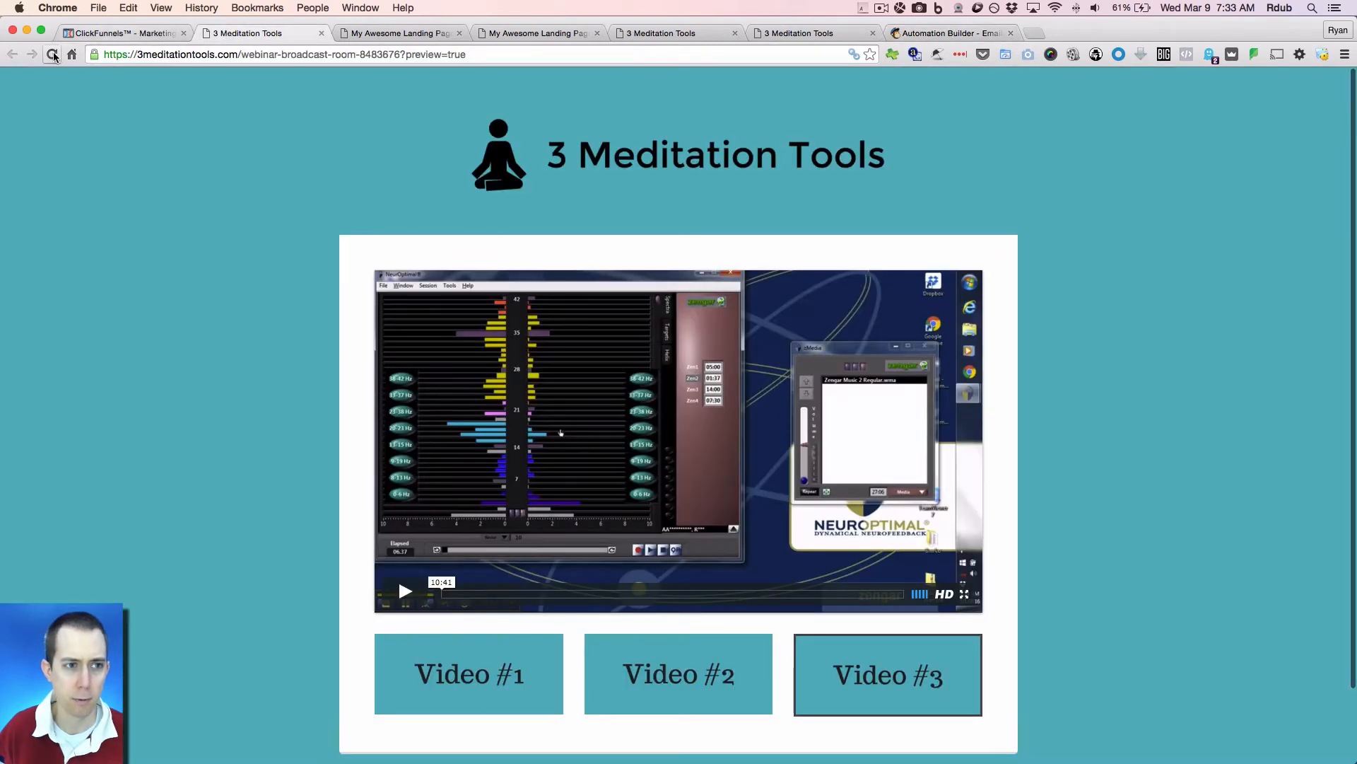
pyautogui.click(117, 33)
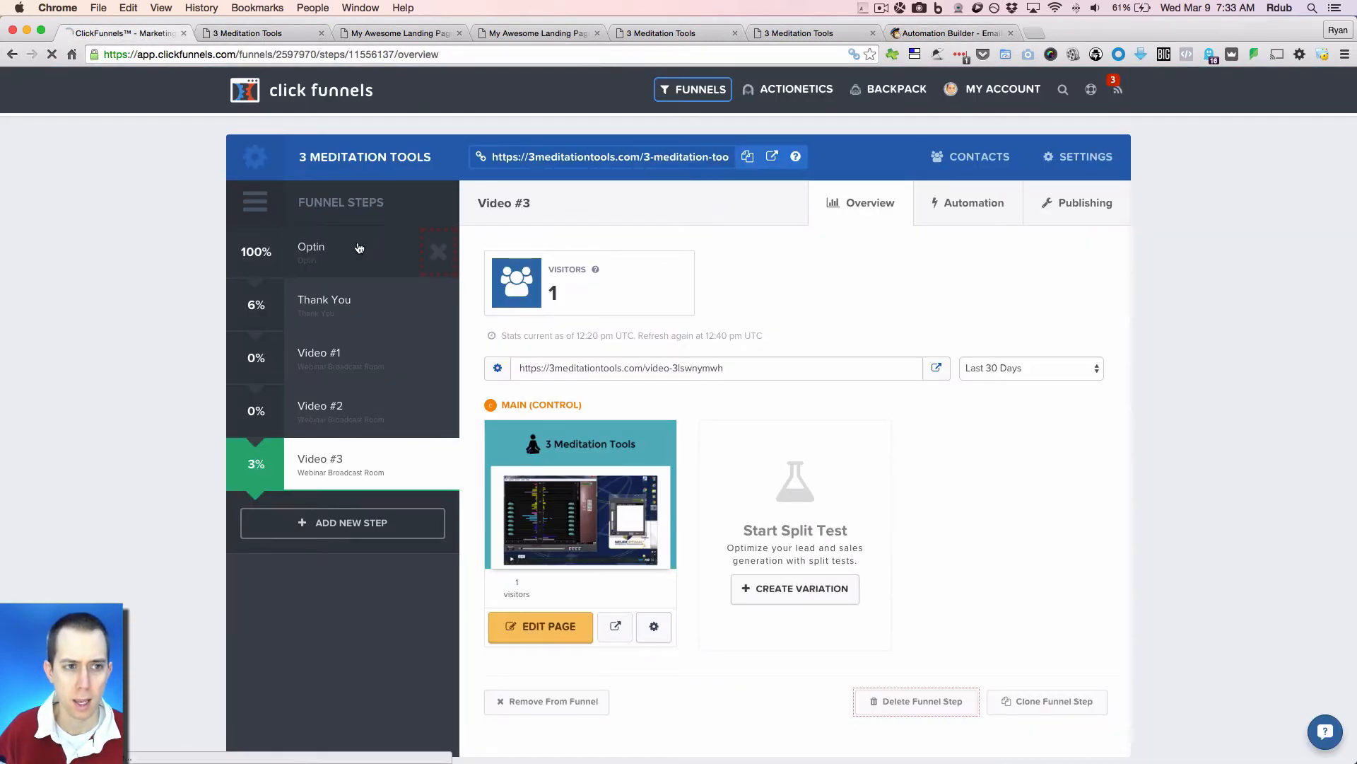
pyautogui.click(314, 269)
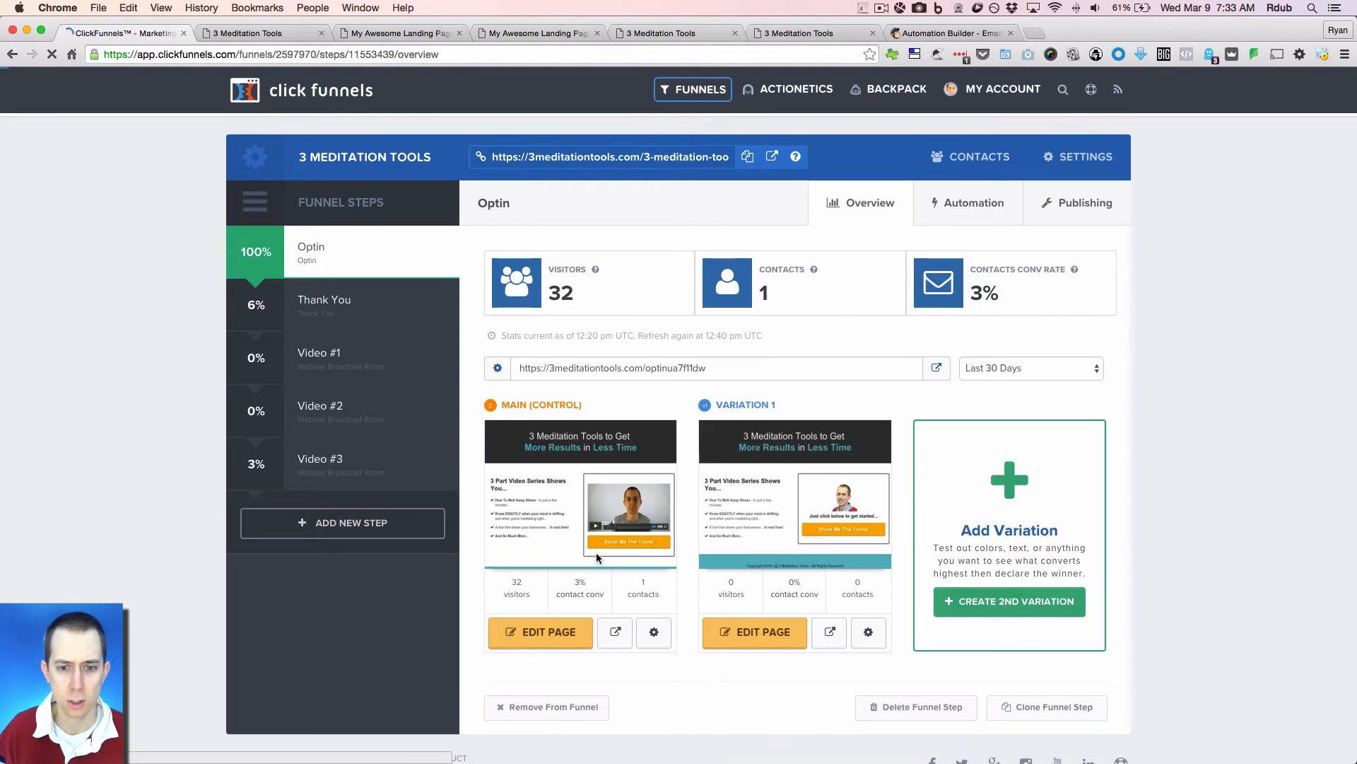
# - Switch to the MailChimp workflow, preview the Welcome email, and highlight its #2 paragraph asking the reader to reply
pyautogui.click(951, 33)
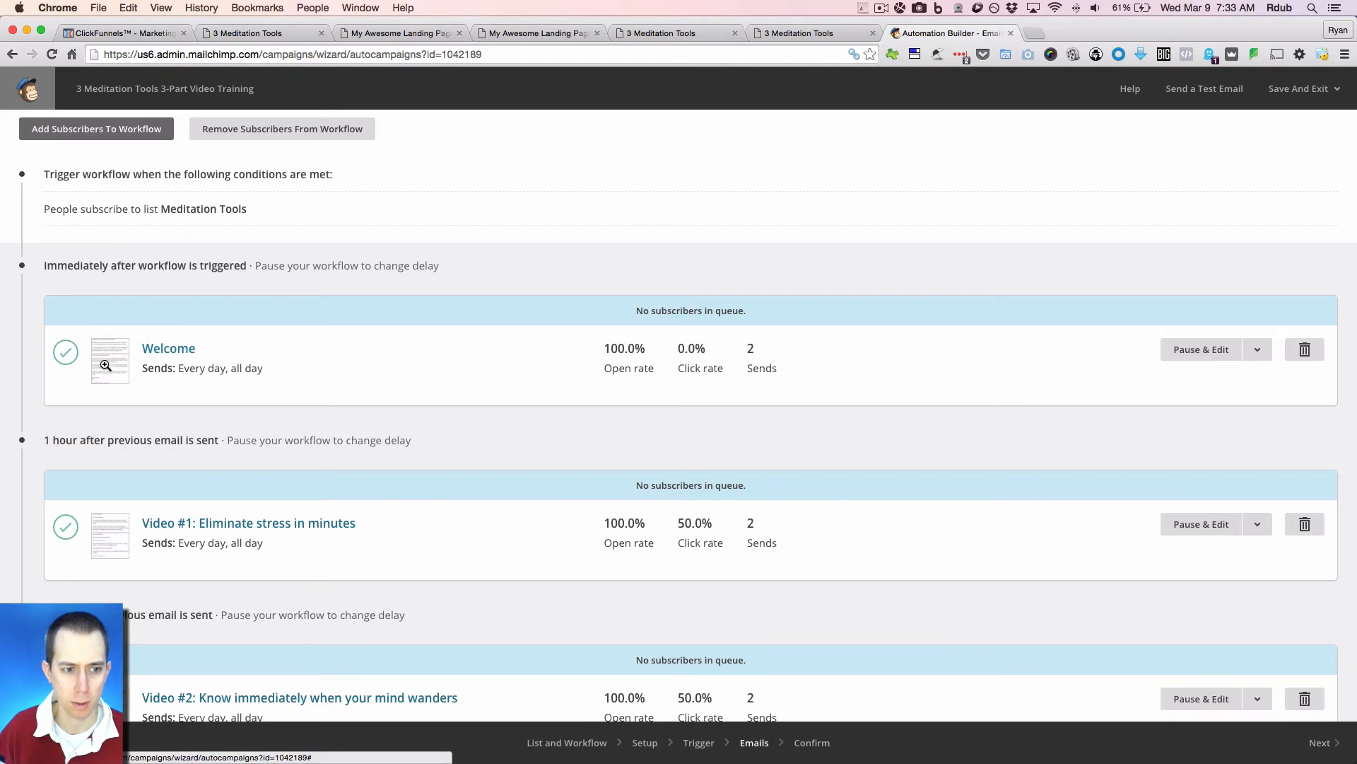
pyautogui.click(173, 349)
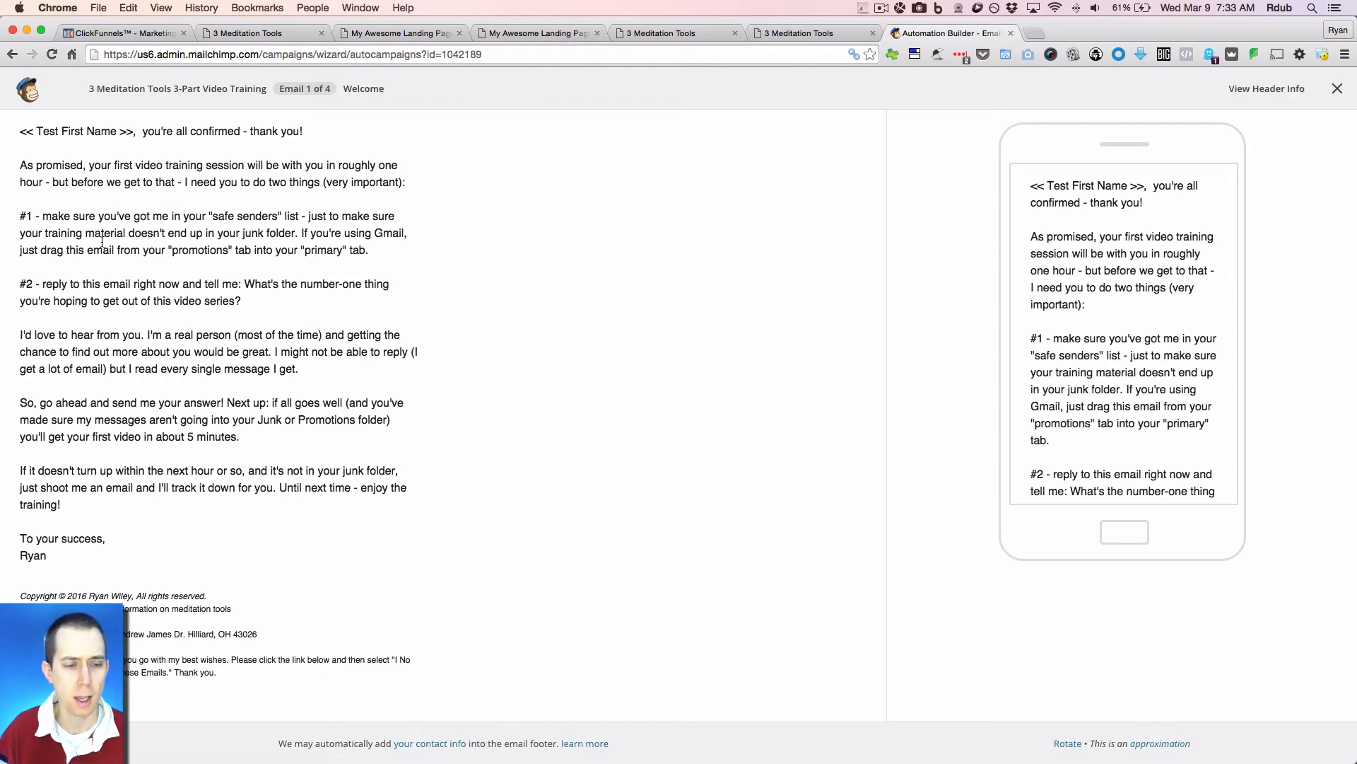
pyautogui.moveTo(269, 300); pyautogui.dragTo(19, 286)
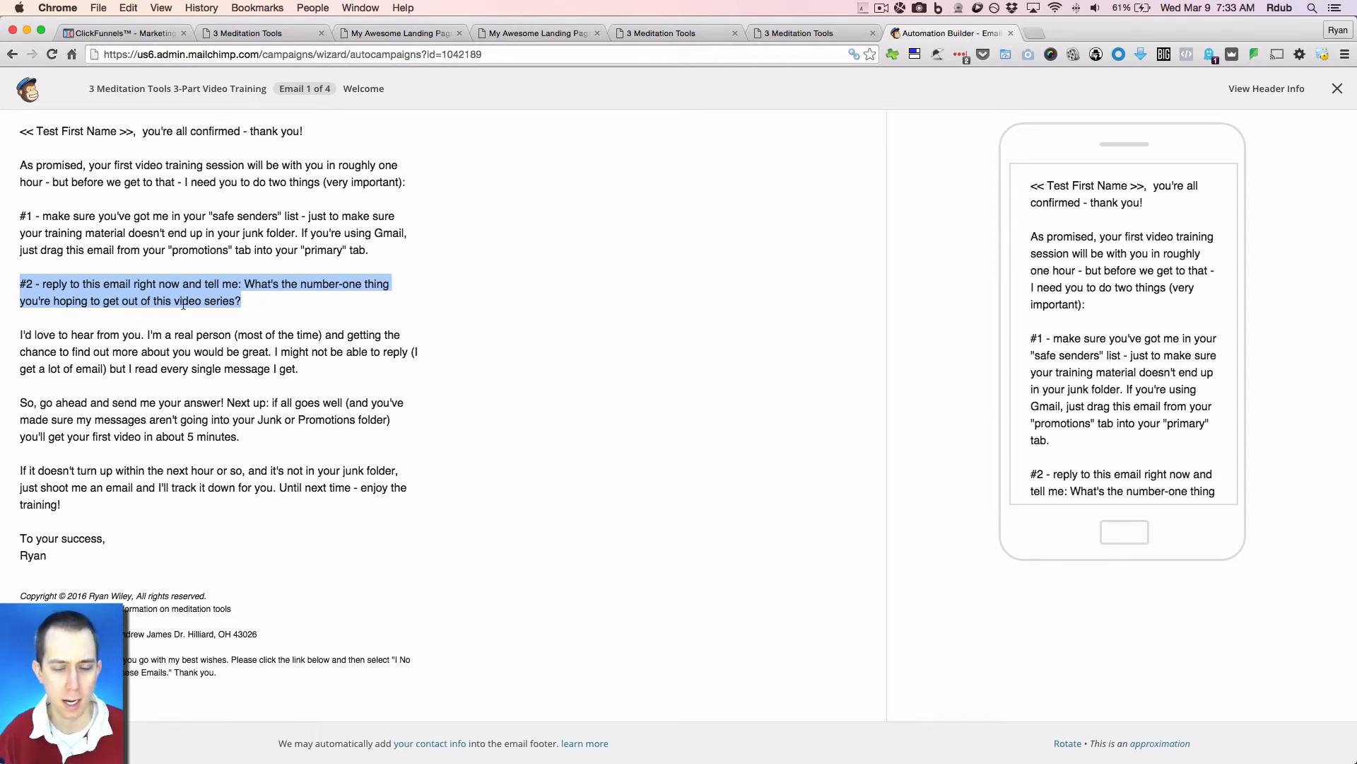
# - Highlight the Welcome email's #2 paragraph once more, clear the selection and close the email preview
pyautogui.click(309, 313)
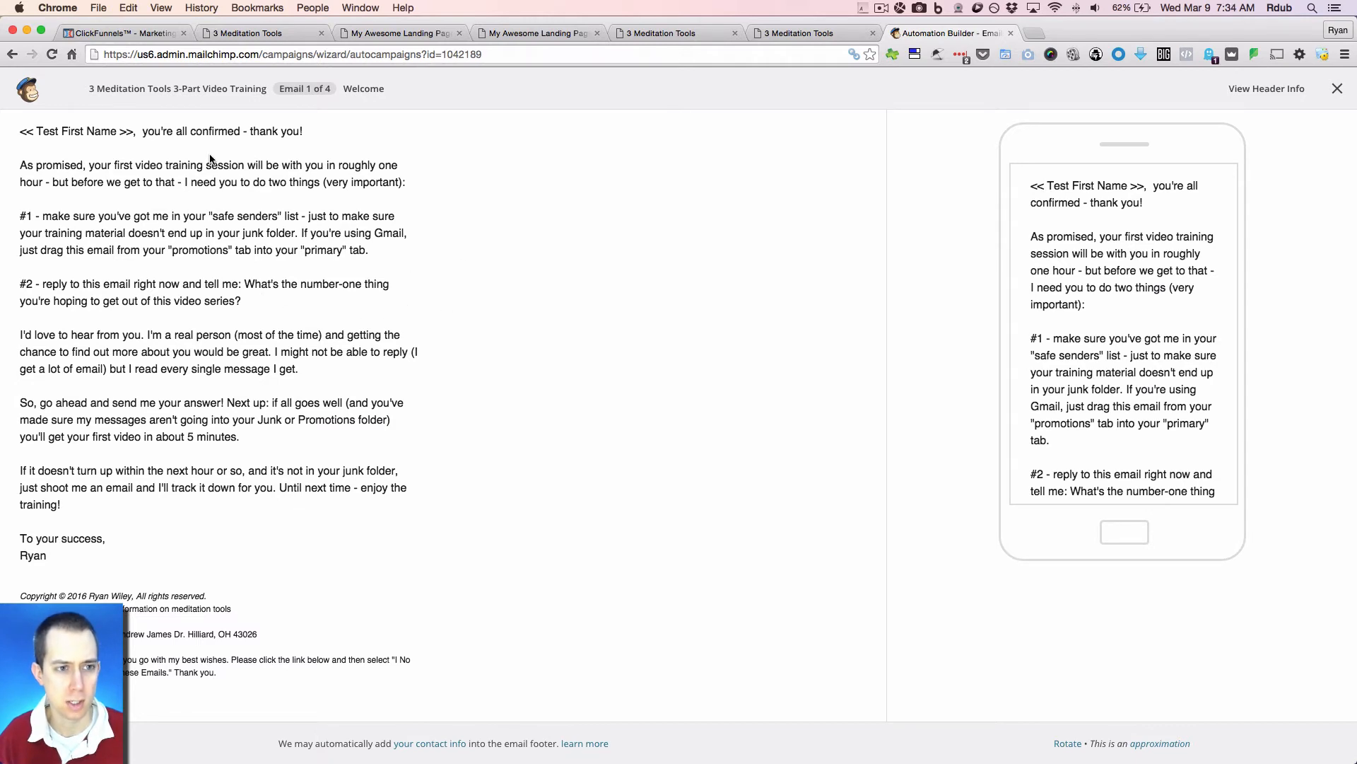
pyautogui.moveTo(252, 298); pyautogui.dragTo(16, 282)
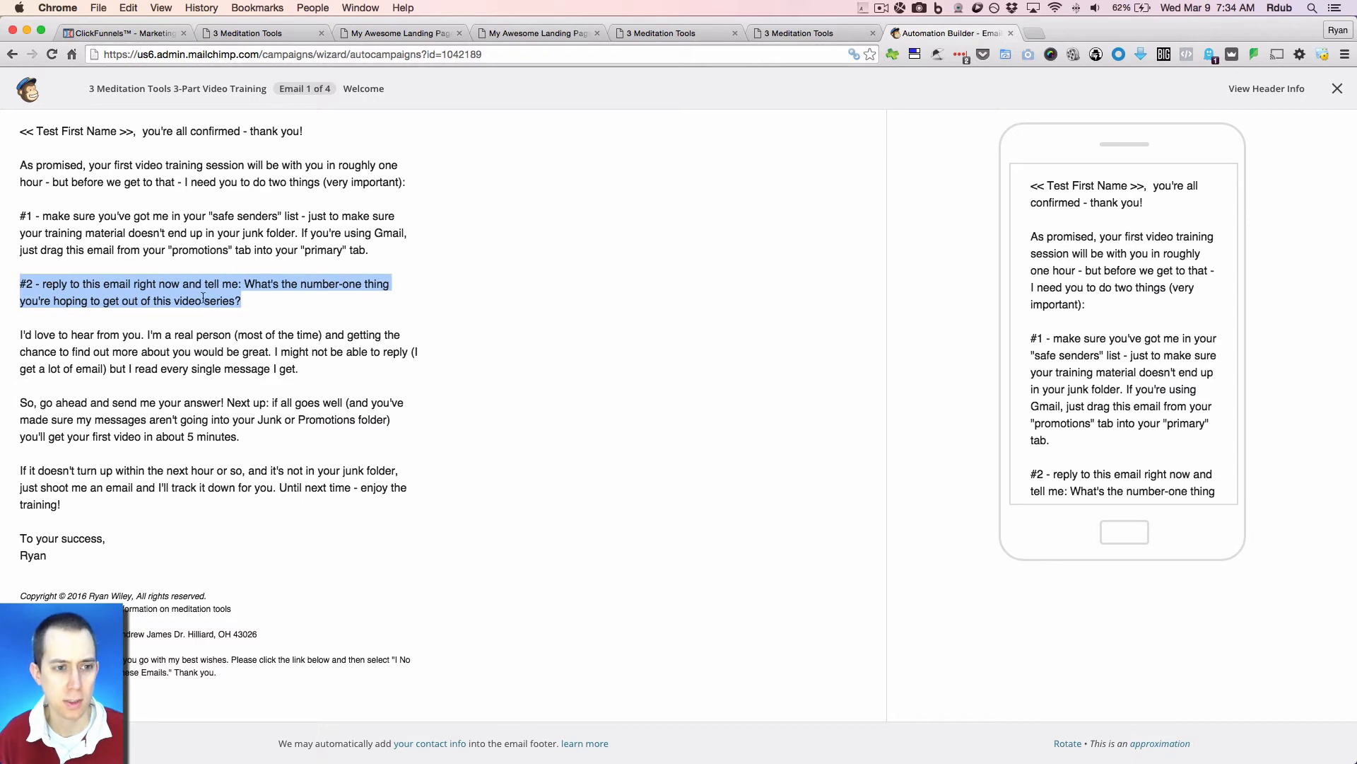
pyautogui.click(356, 311)
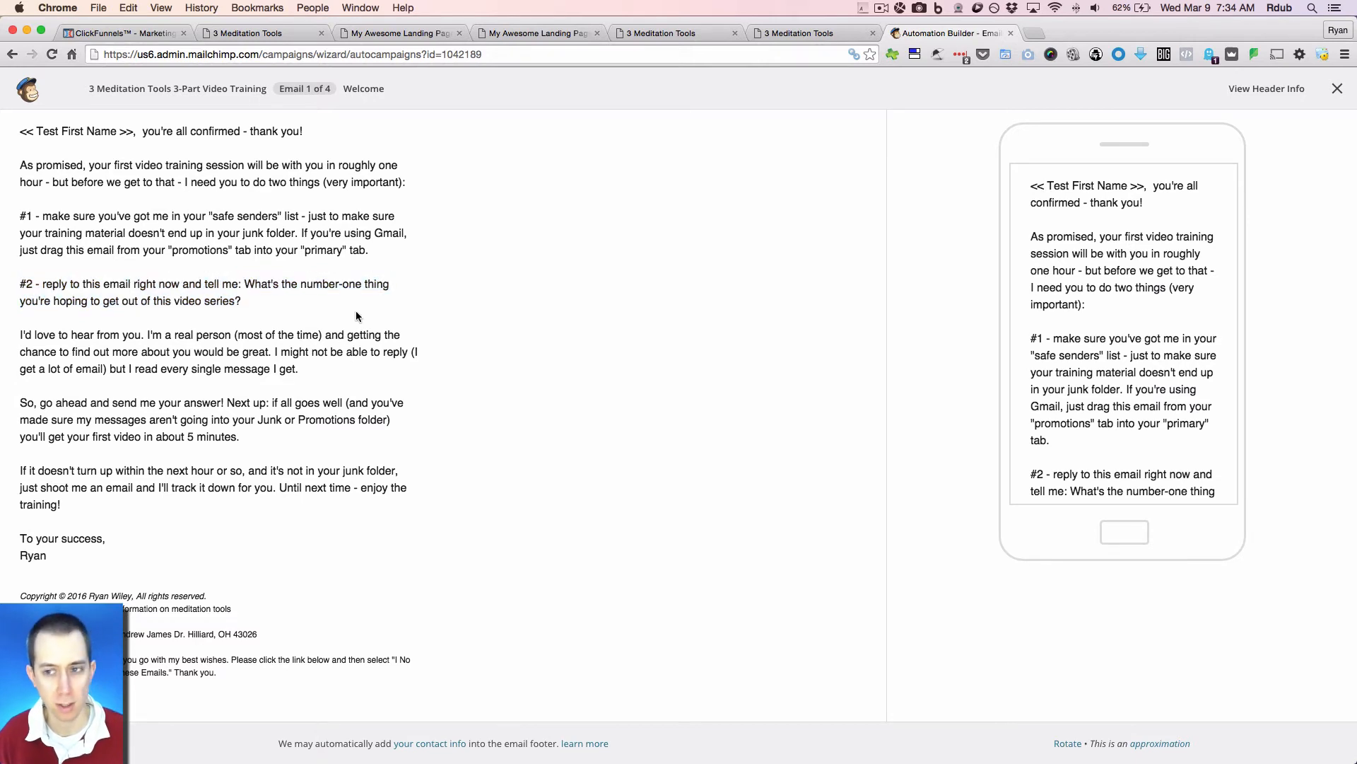
pyautogui.scroll(-5, 1029, 316)
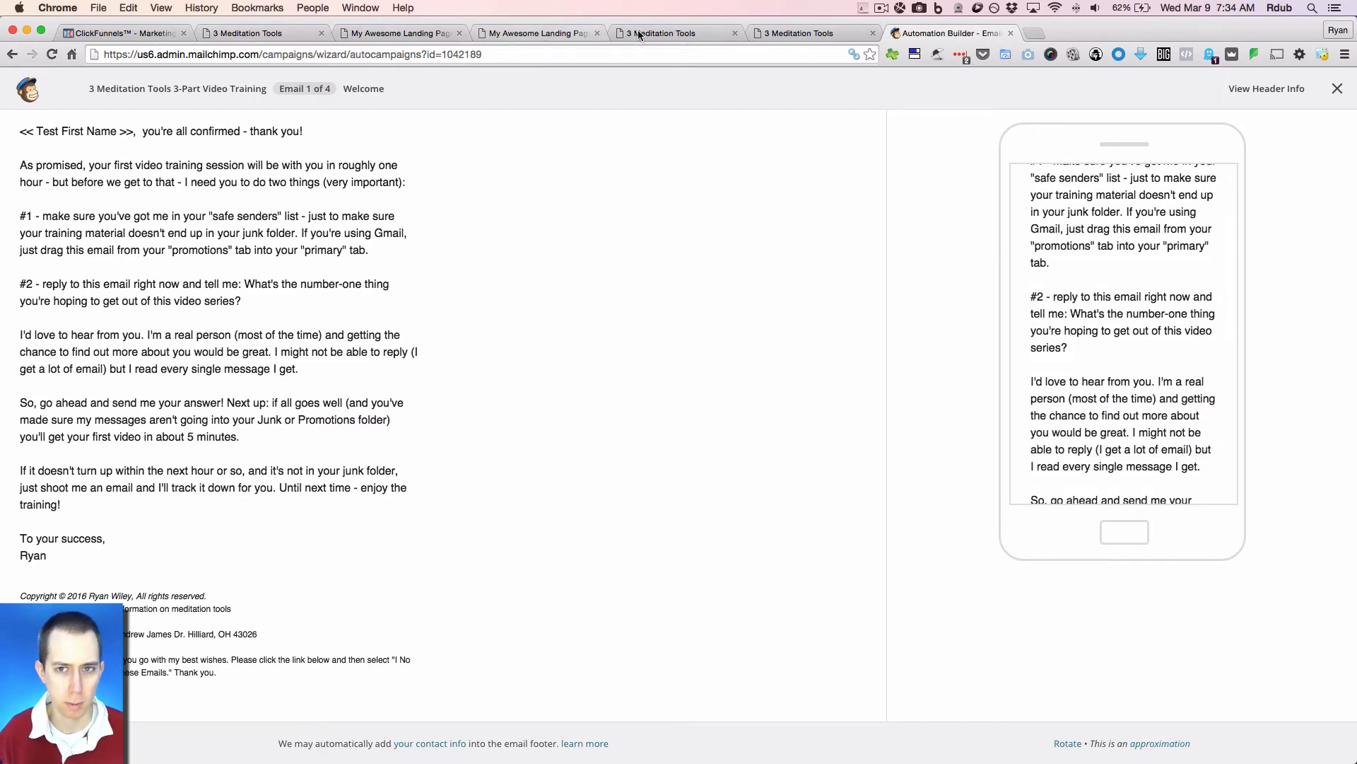
pyautogui.click(1336, 88)
# - Preview the "Video #1: Eliminate stress in minutes" email, read through its body and video links, and close the preview
pyautogui.scroll(-1, 433, 374)
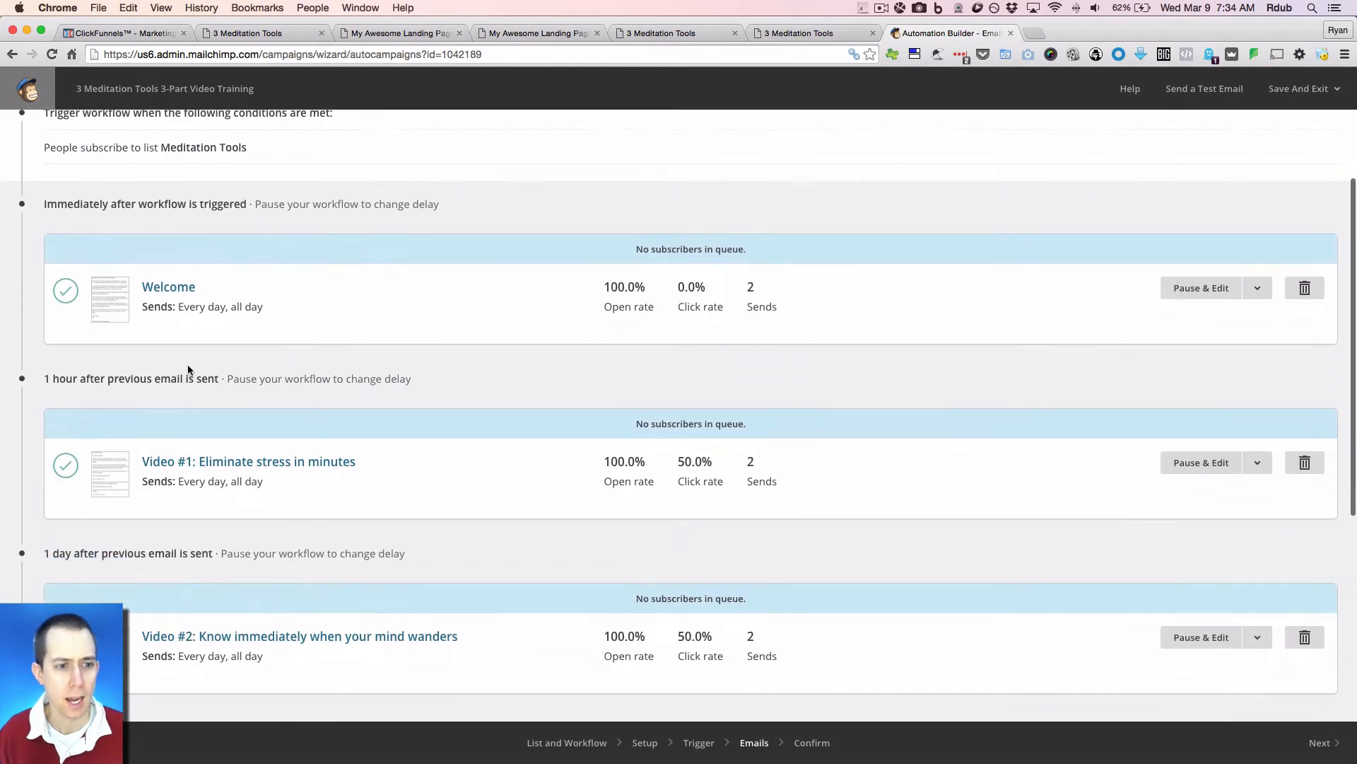
pyautogui.click(106, 469)
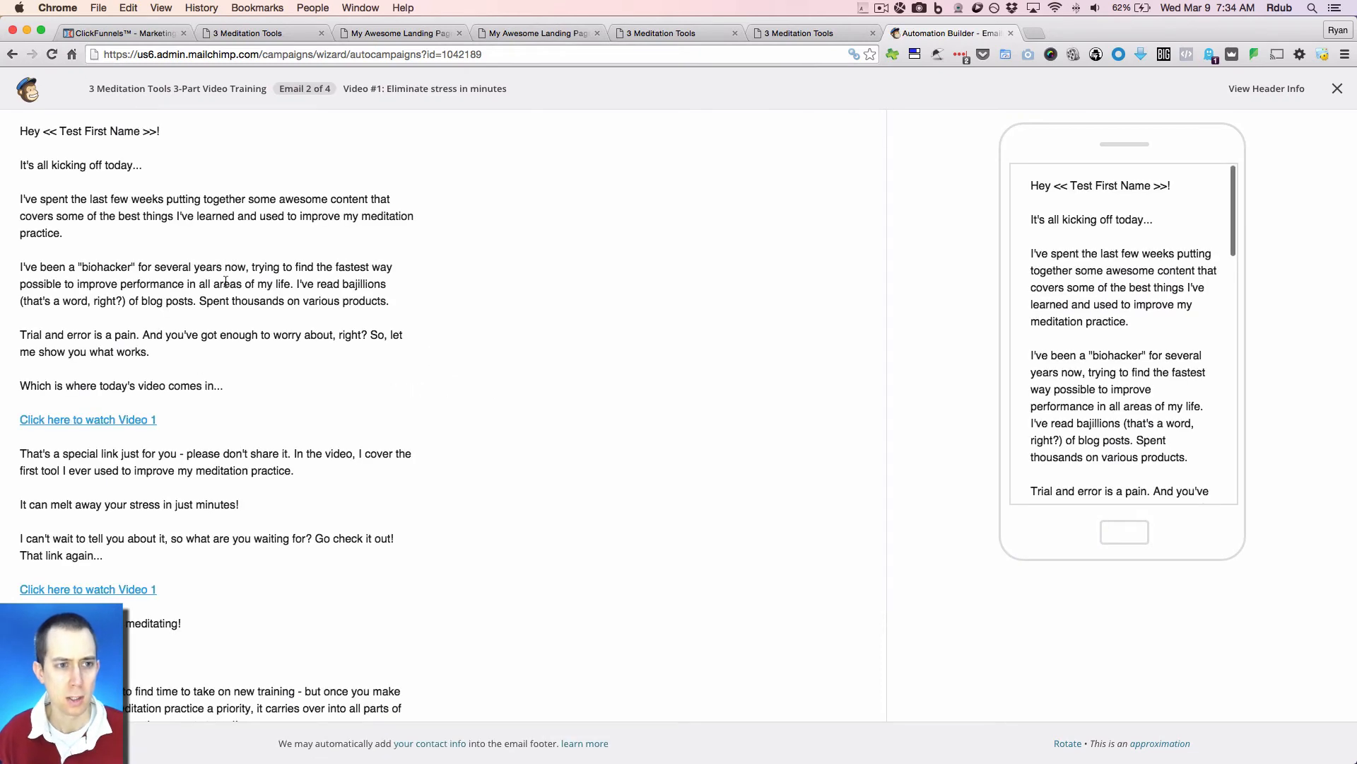
pyautogui.scroll(-2, 264, 287)
pyautogui.scroll(-5, 264, 287)
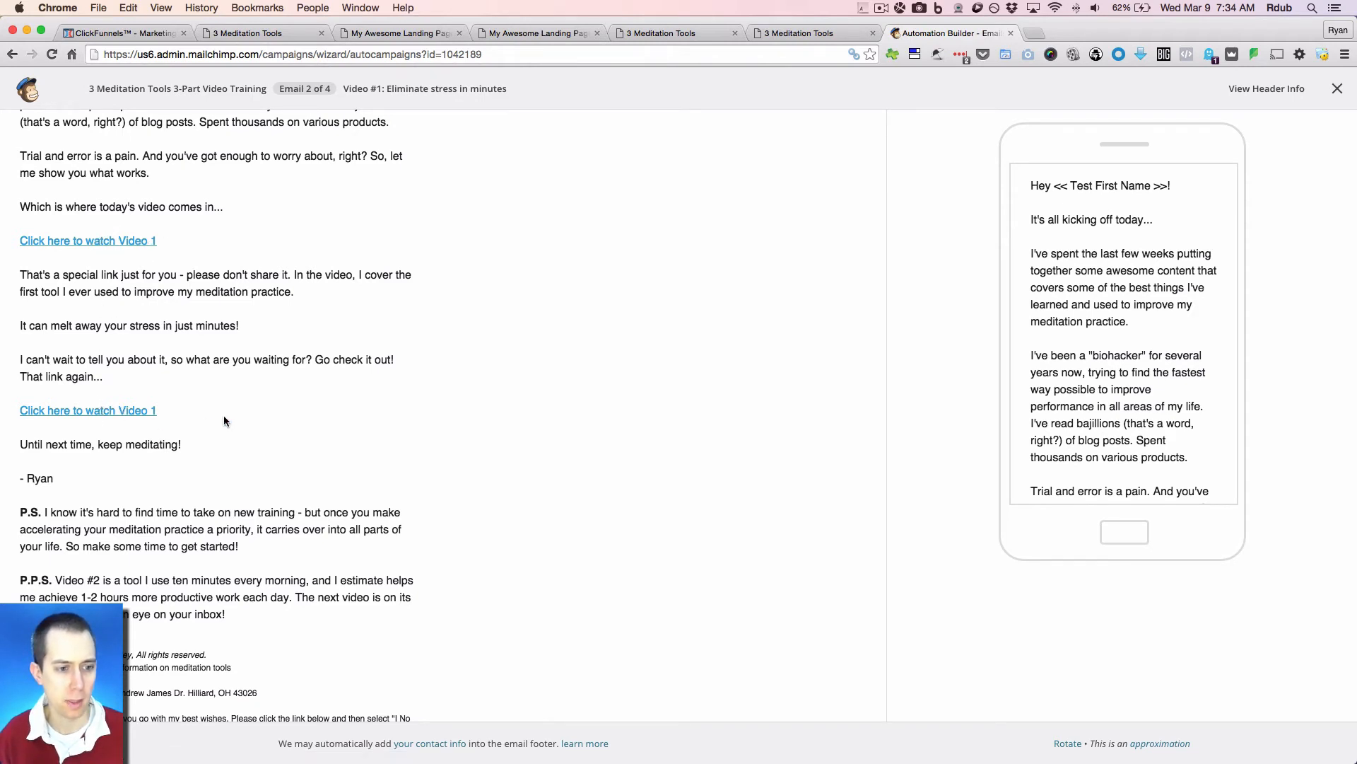
pyautogui.scroll(2, 192, 403)
pyautogui.scroll(4, 195, 403)
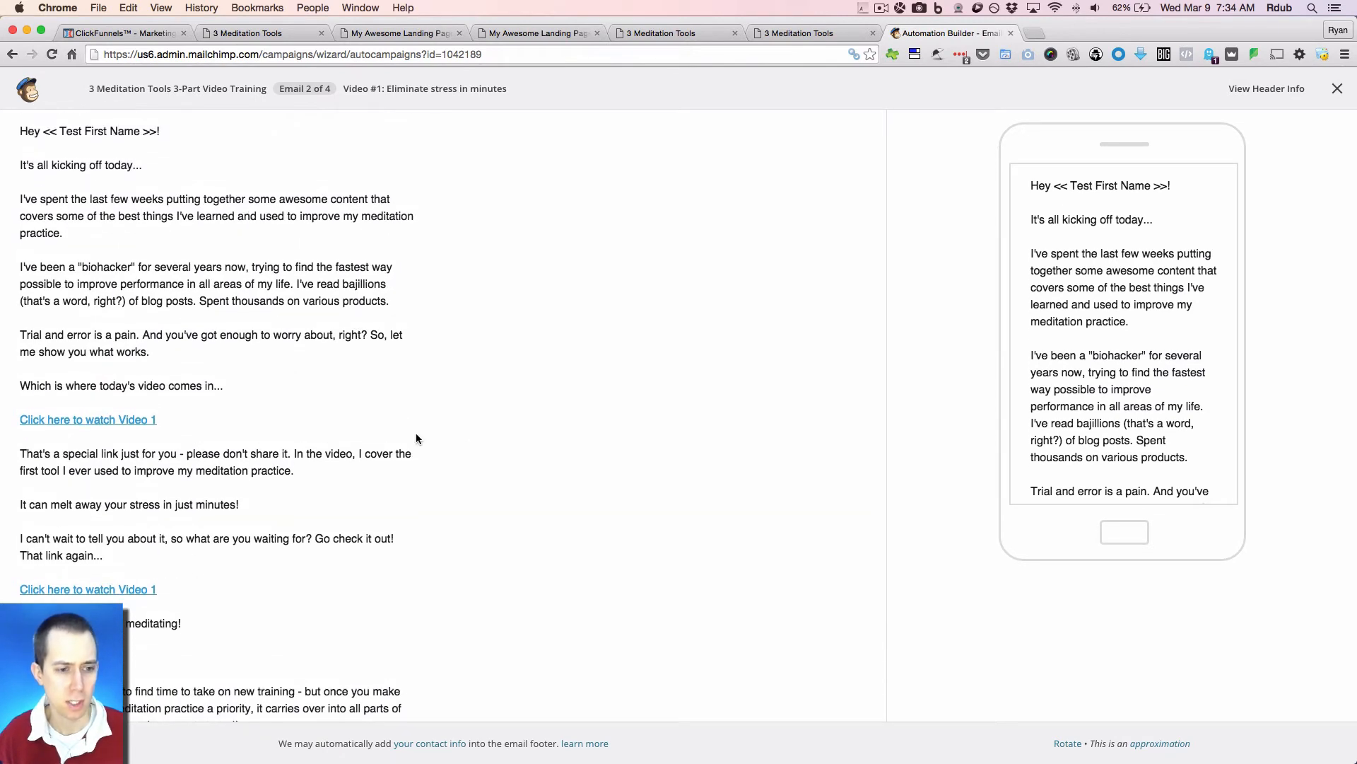
pyautogui.scroll(-3, 421, 435)
pyautogui.click(1338, 89)
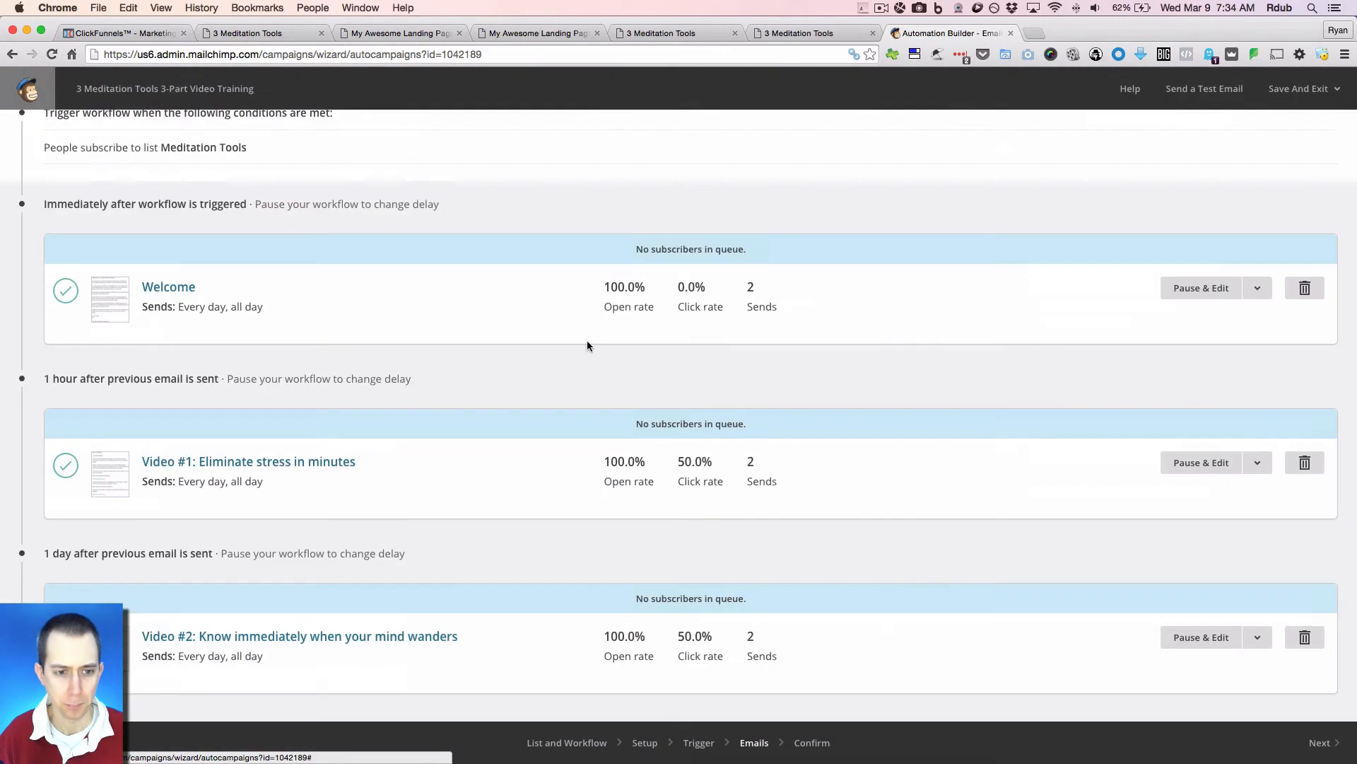
# - Preview the "Video #2: Know immediately when your mind wanders" email, read it through to the P.S., and close the preview
pyautogui.scroll(-5, 396, 416)
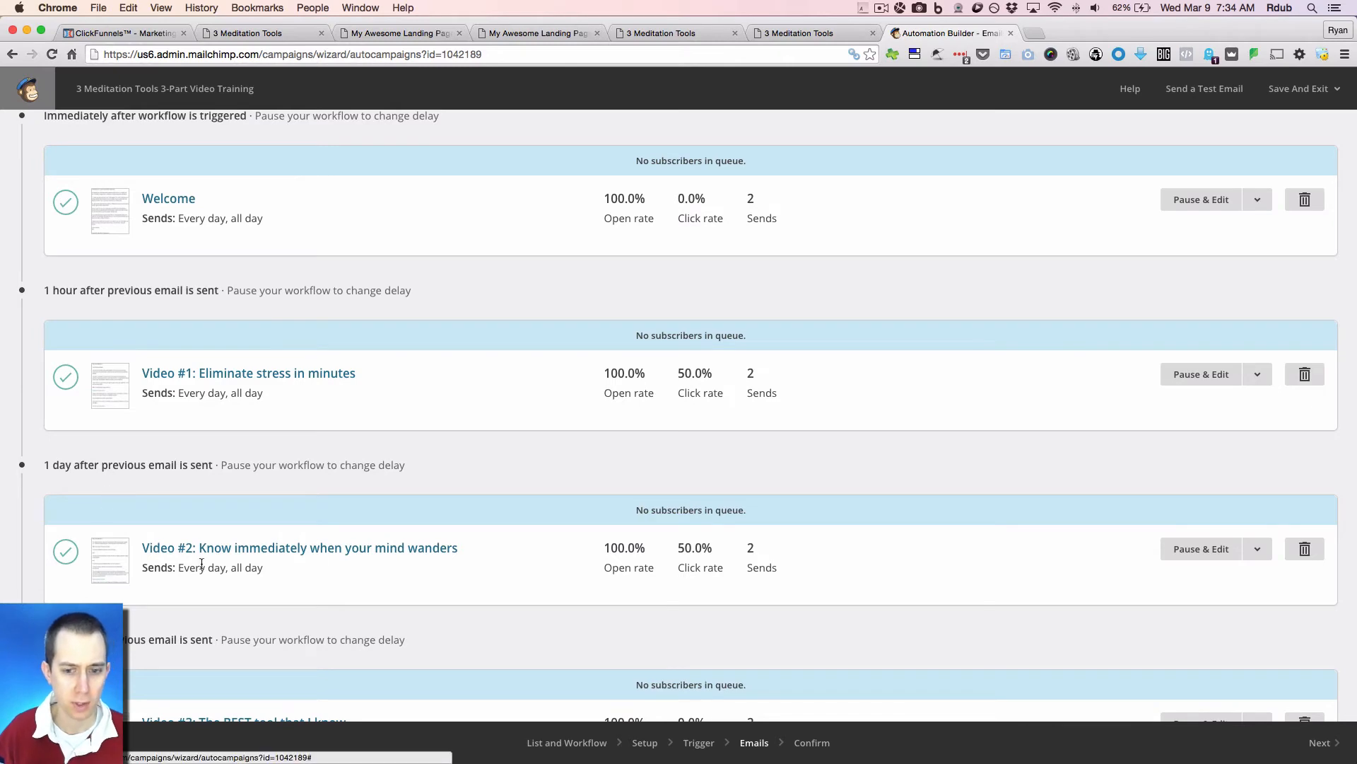
pyautogui.click(101, 553)
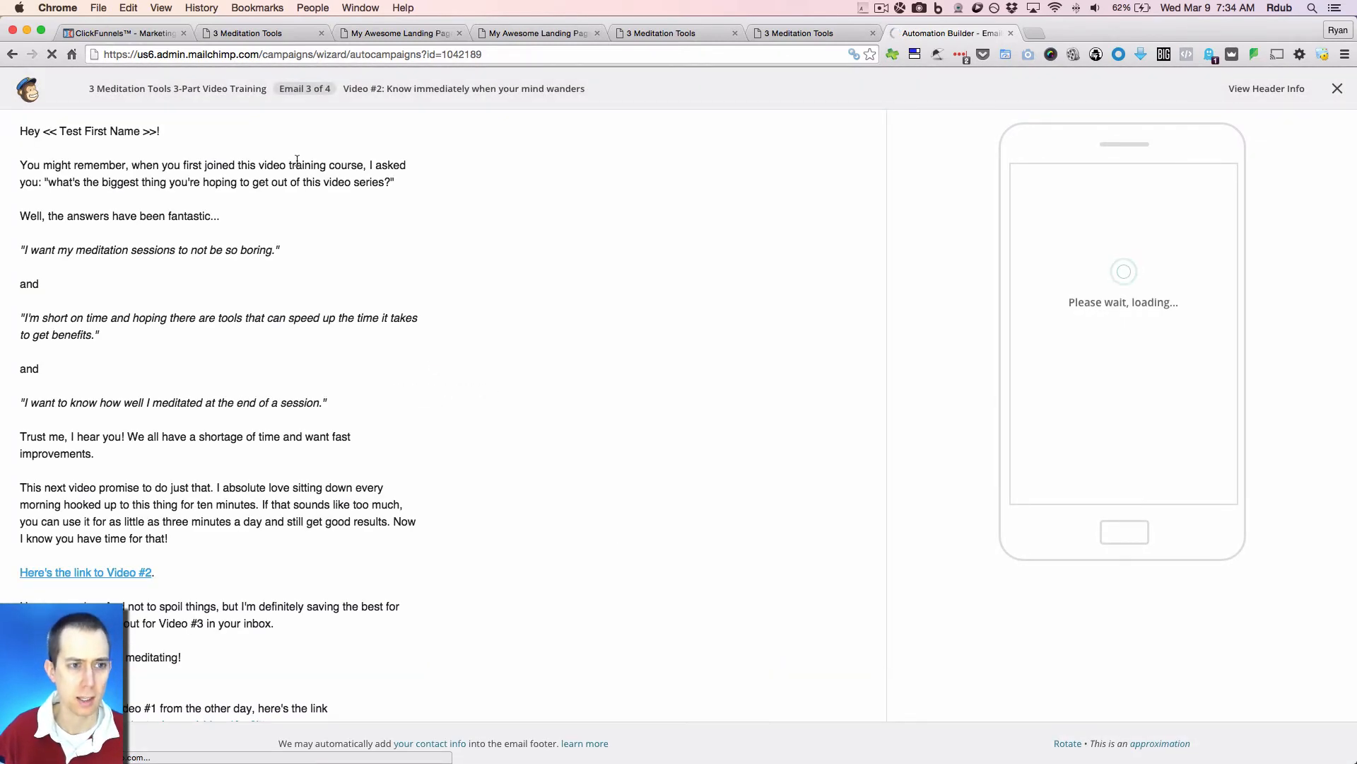
pyautogui.scroll(-3, 336, 345)
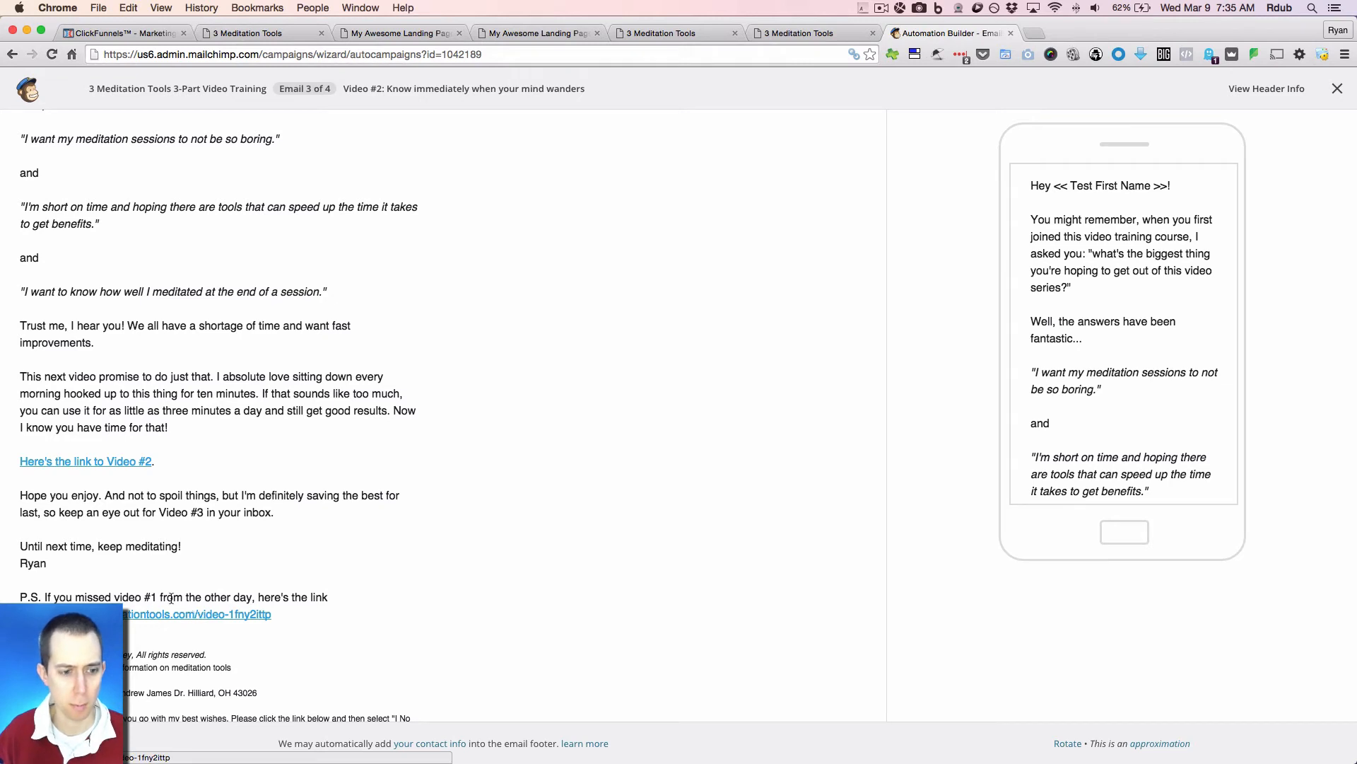
pyautogui.scroll(5, 256, 589)
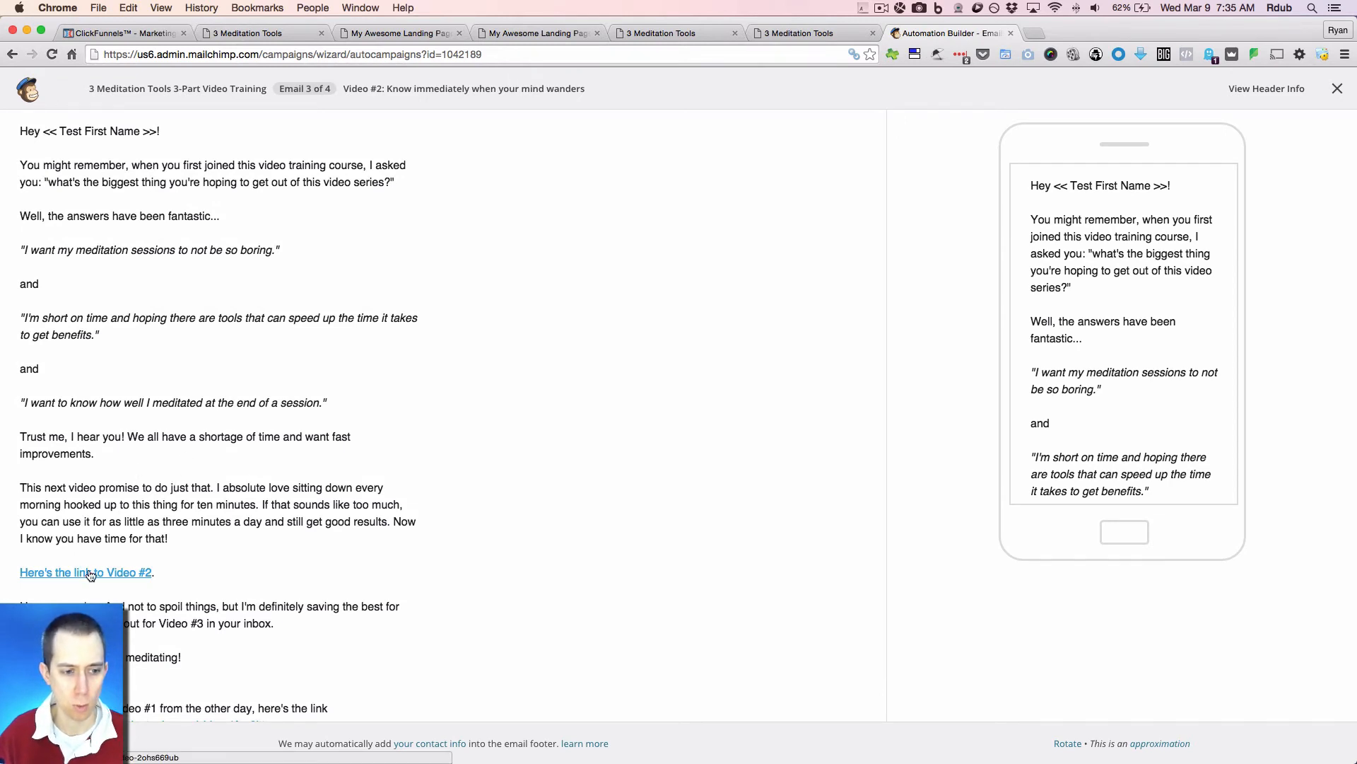
pyautogui.click(1337, 88)
# - Add a new email after the Video #3 email, view the unit options for its delay, and cancel the delay change
pyautogui.scroll(-3, 316, 450)
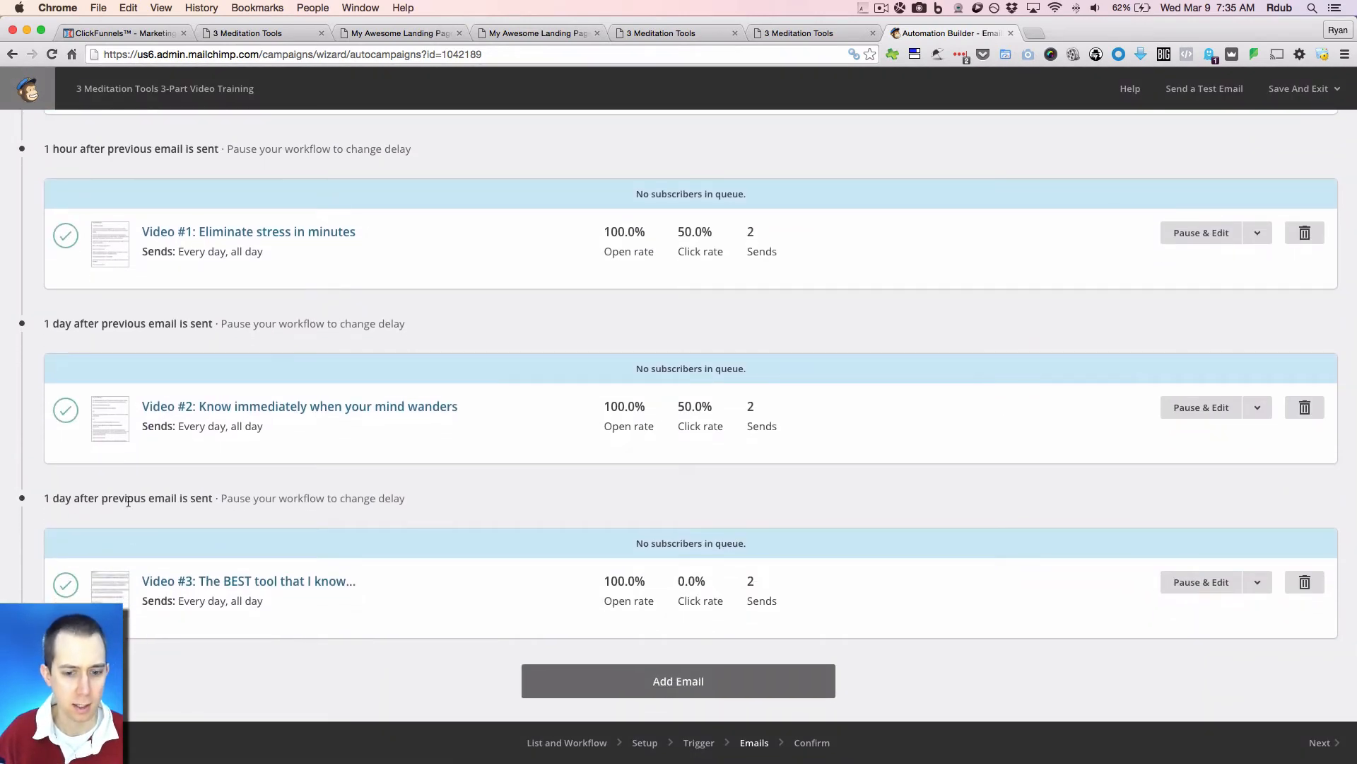
pyautogui.scroll(-1, 121, 466)
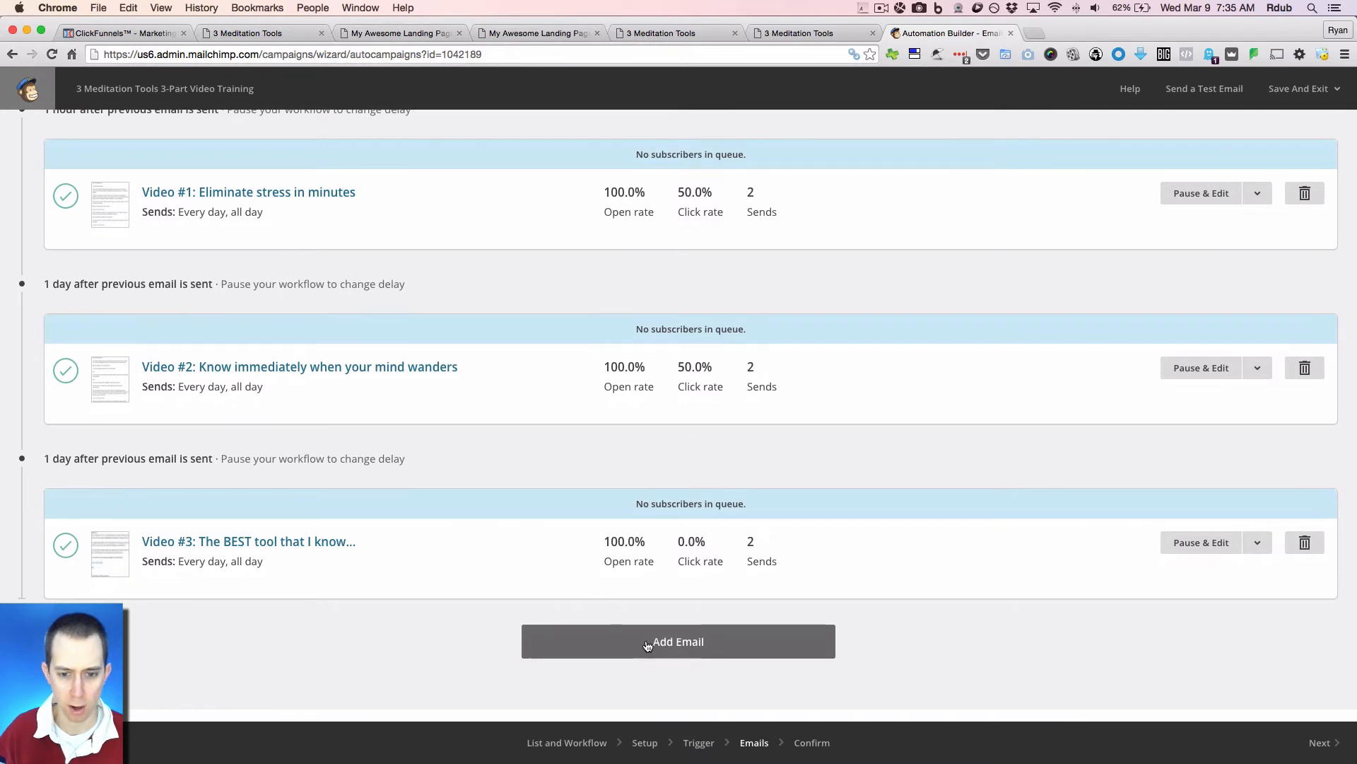
pyautogui.click(649, 645)
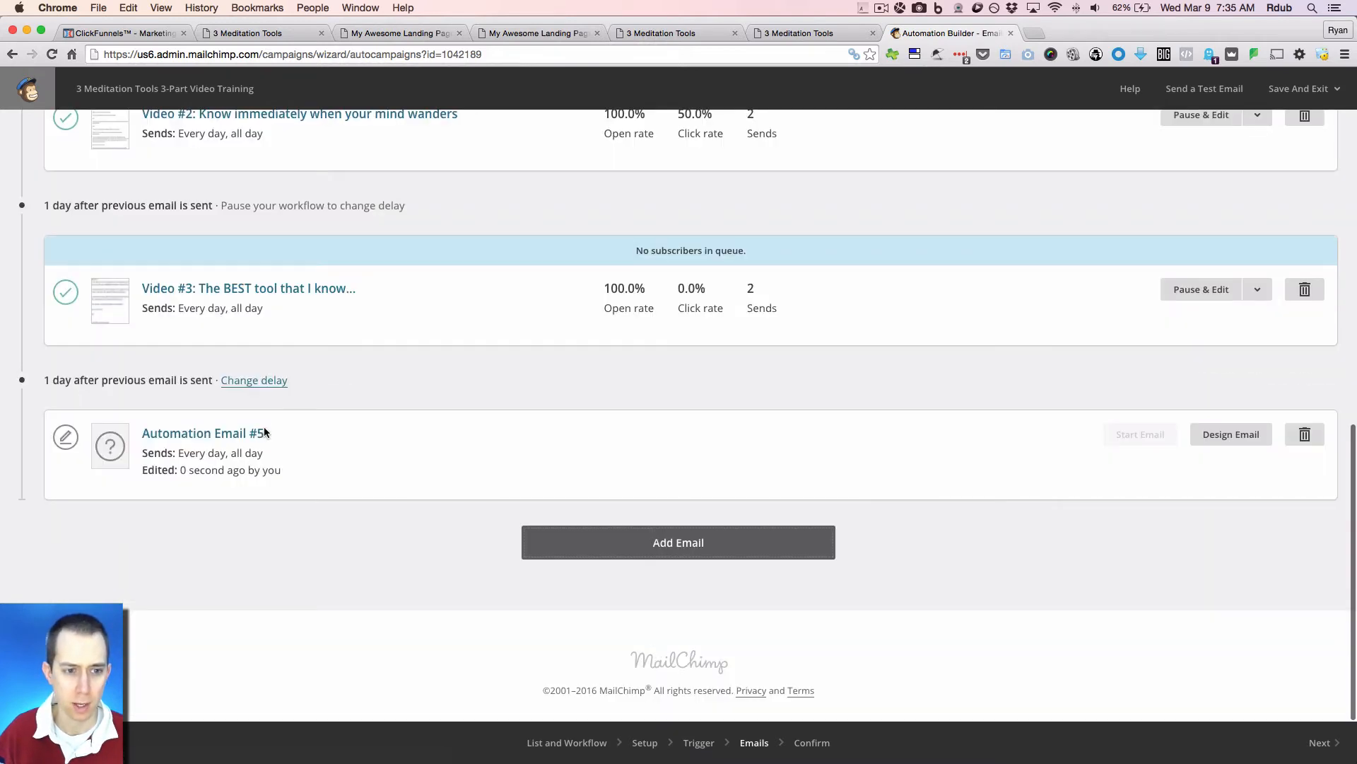
pyautogui.click(254, 381)
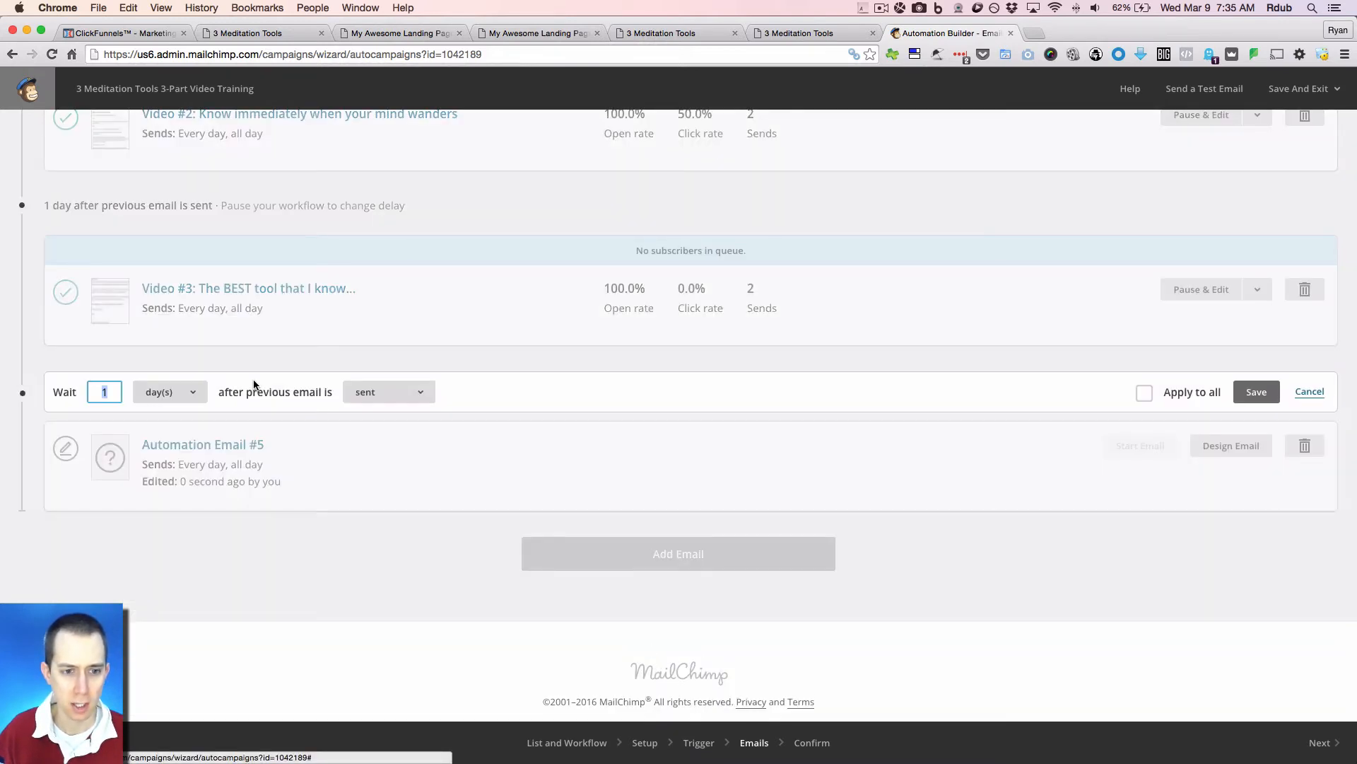
pyautogui.click(163, 390)
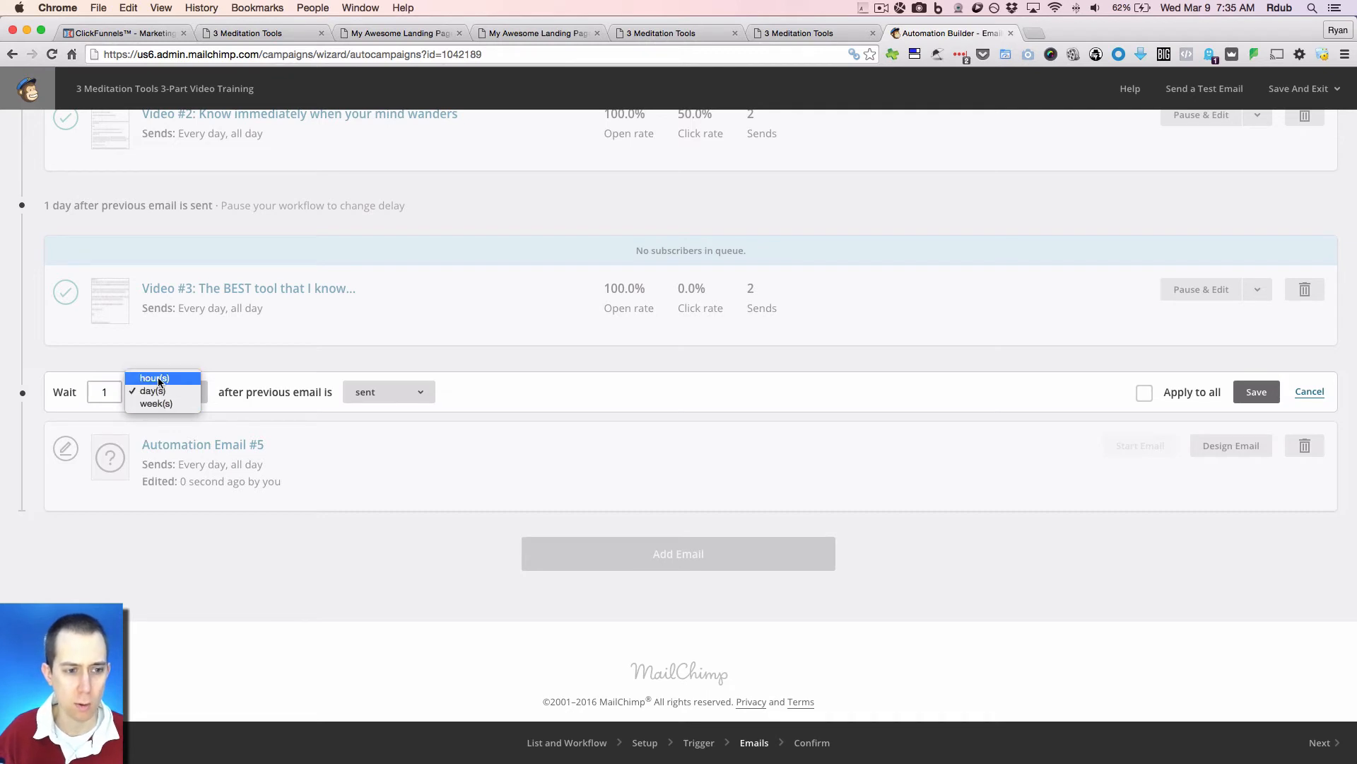
pyautogui.click(107, 371)
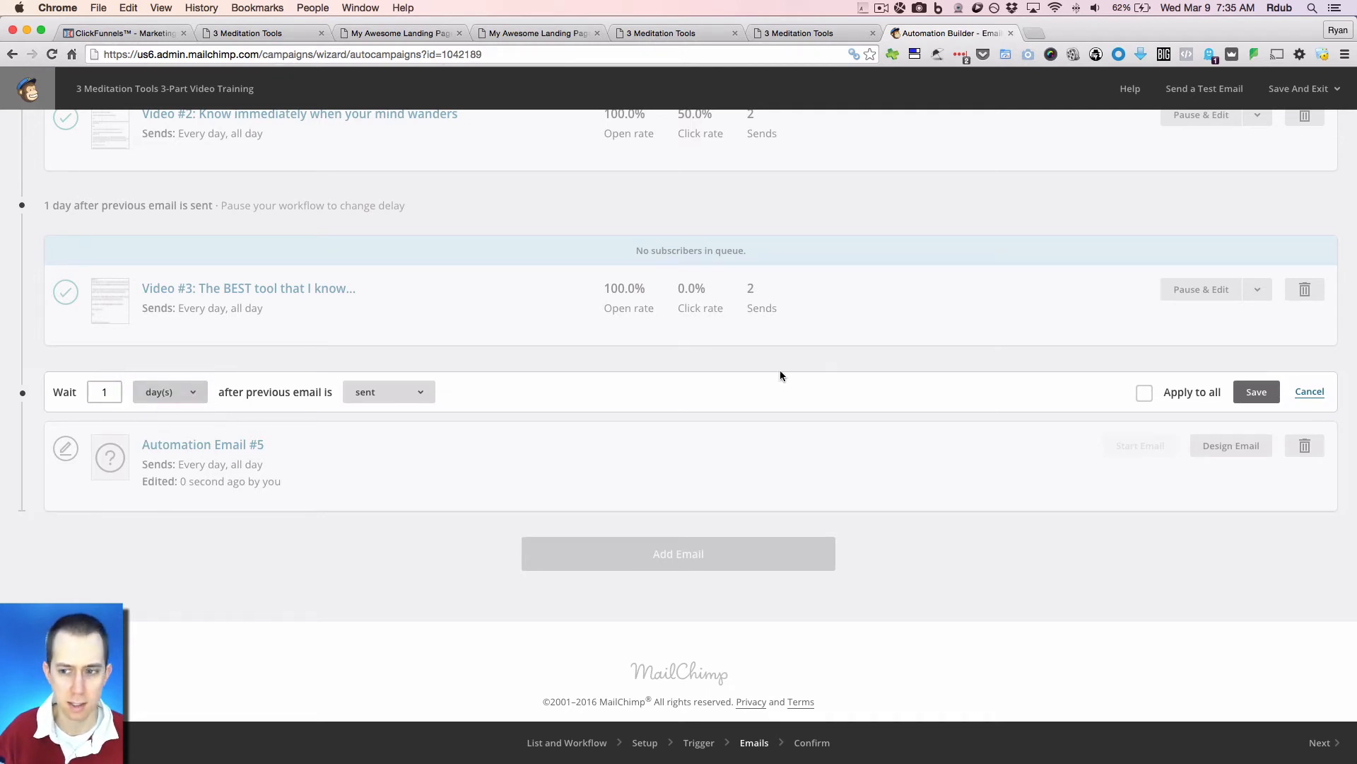
pyautogui.click(1310, 393)
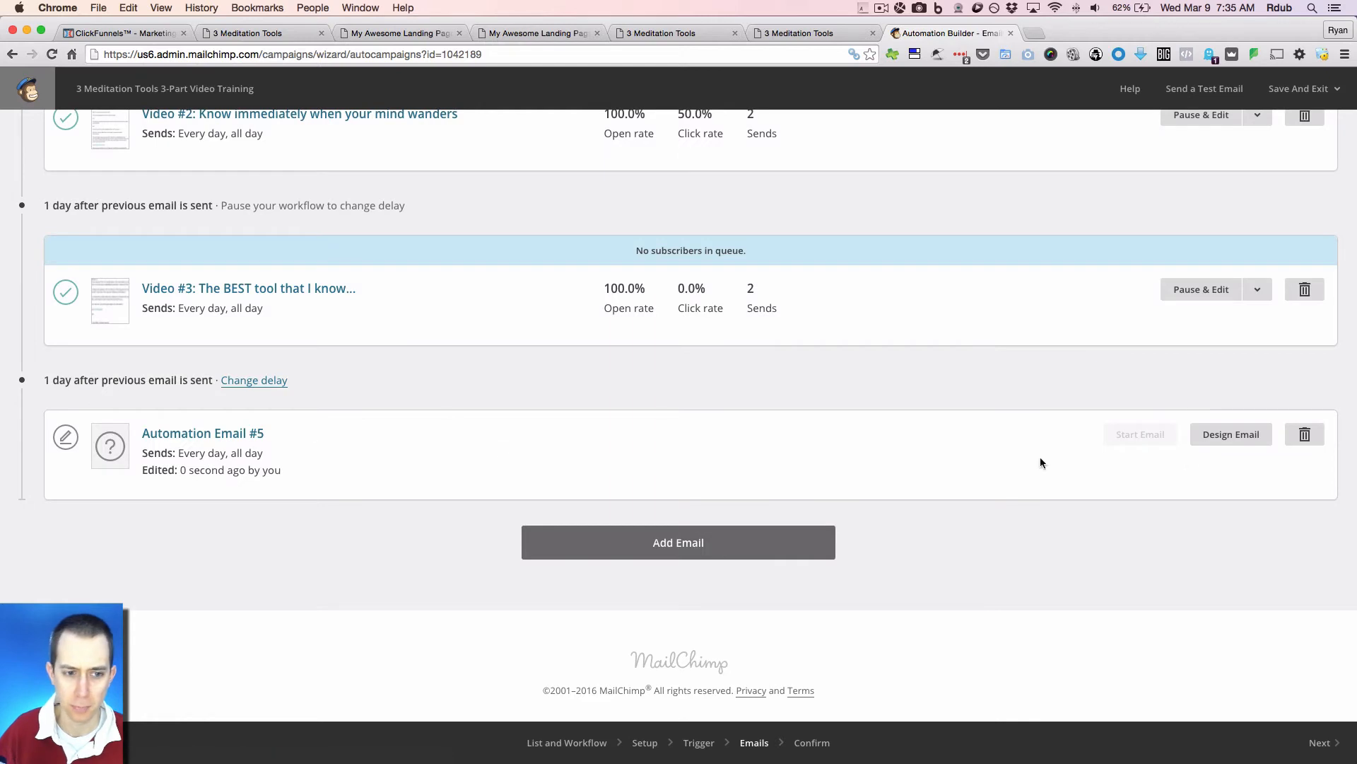
# - Delete the undesigned Automation Email #5 from the workflow, confirming with DELETE
pyautogui.click(1317, 444)
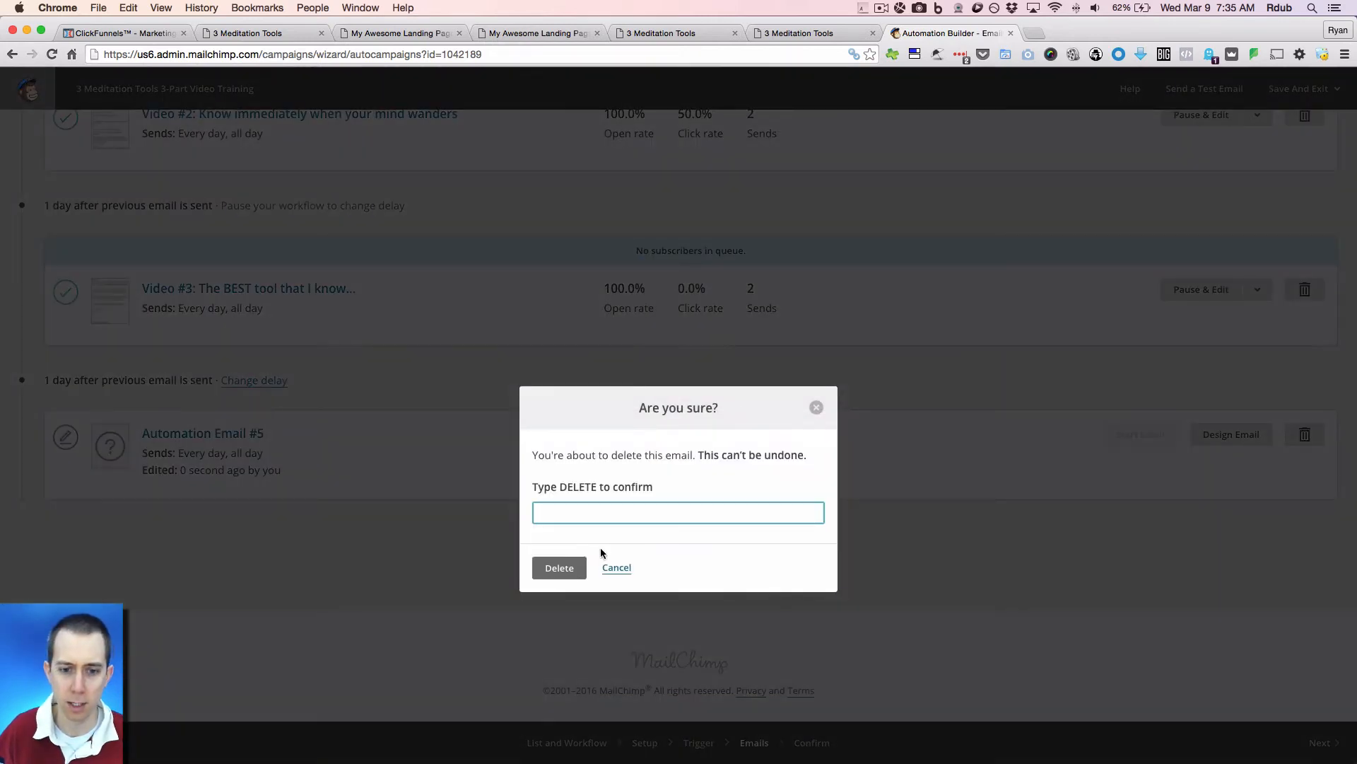
pyautogui.write('DELETE')
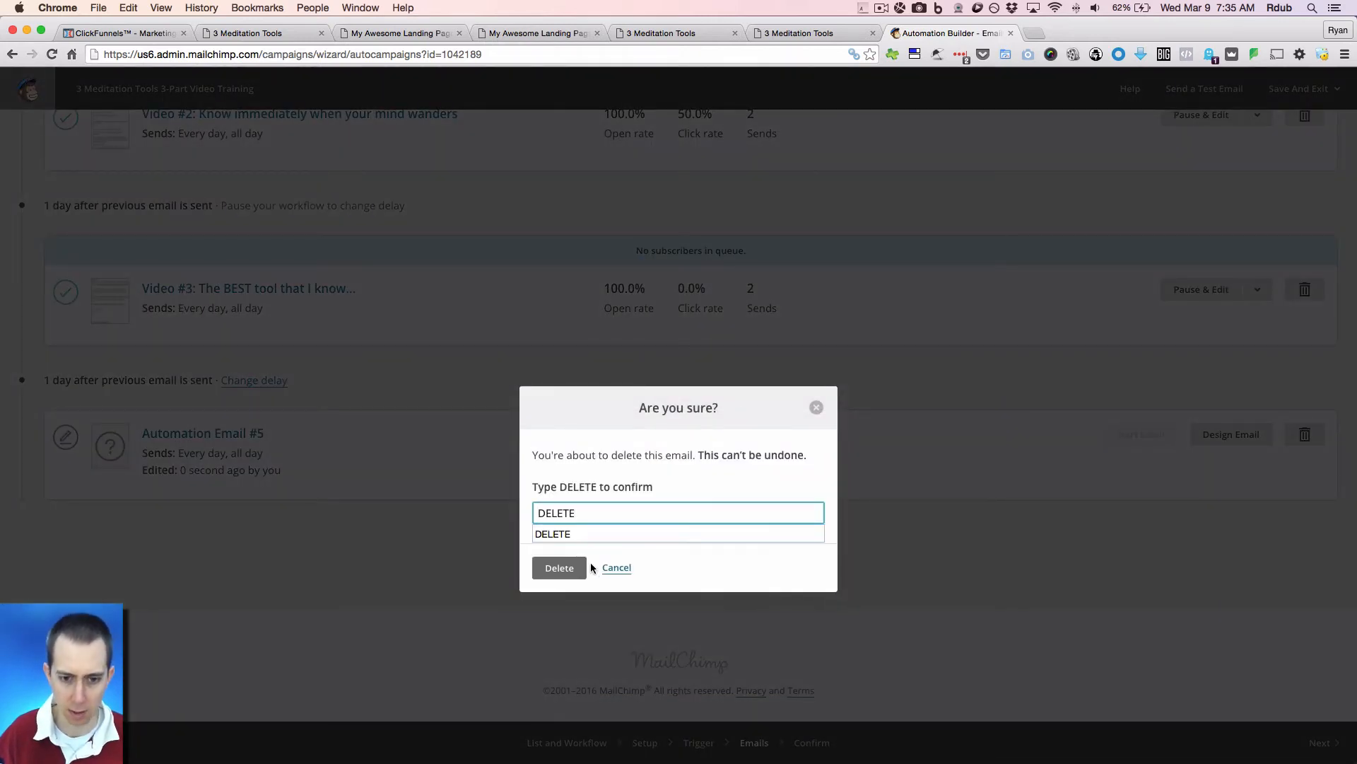
pyautogui.click(545, 570)
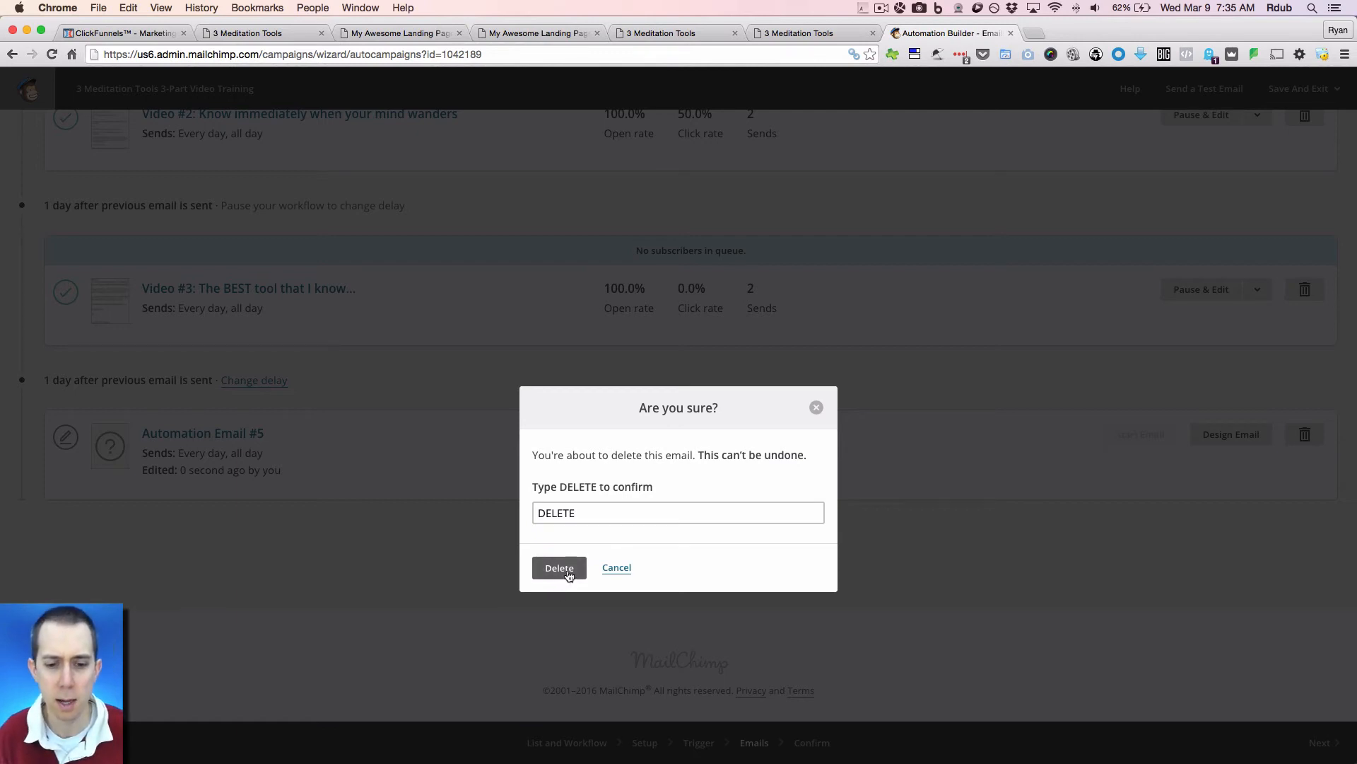
pyautogui.click(568, 575)
# - Preview the "Video #3: The BEST tool that I know..." email, read it, and close the preview
pyautogui.scroll(4, 396, 588)
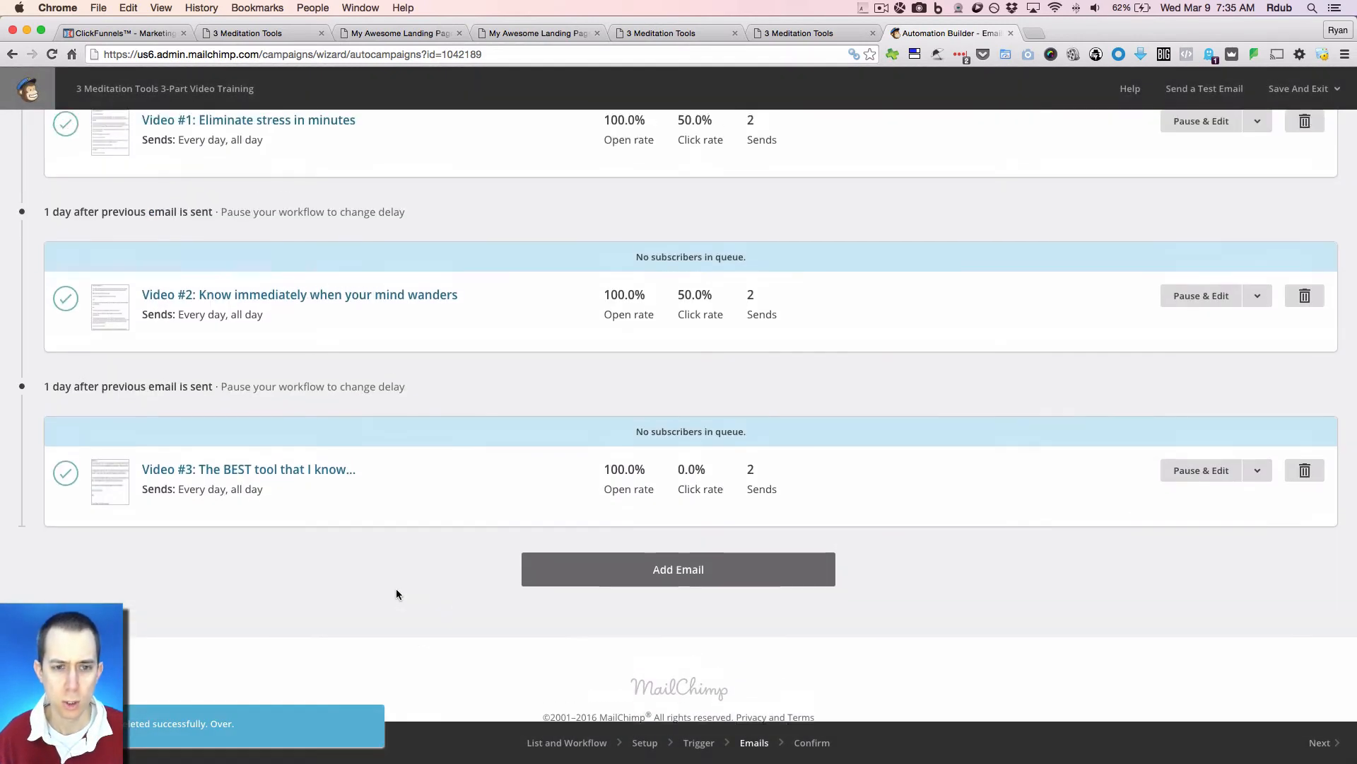
pyautogui.scroll(4, 405, 590)
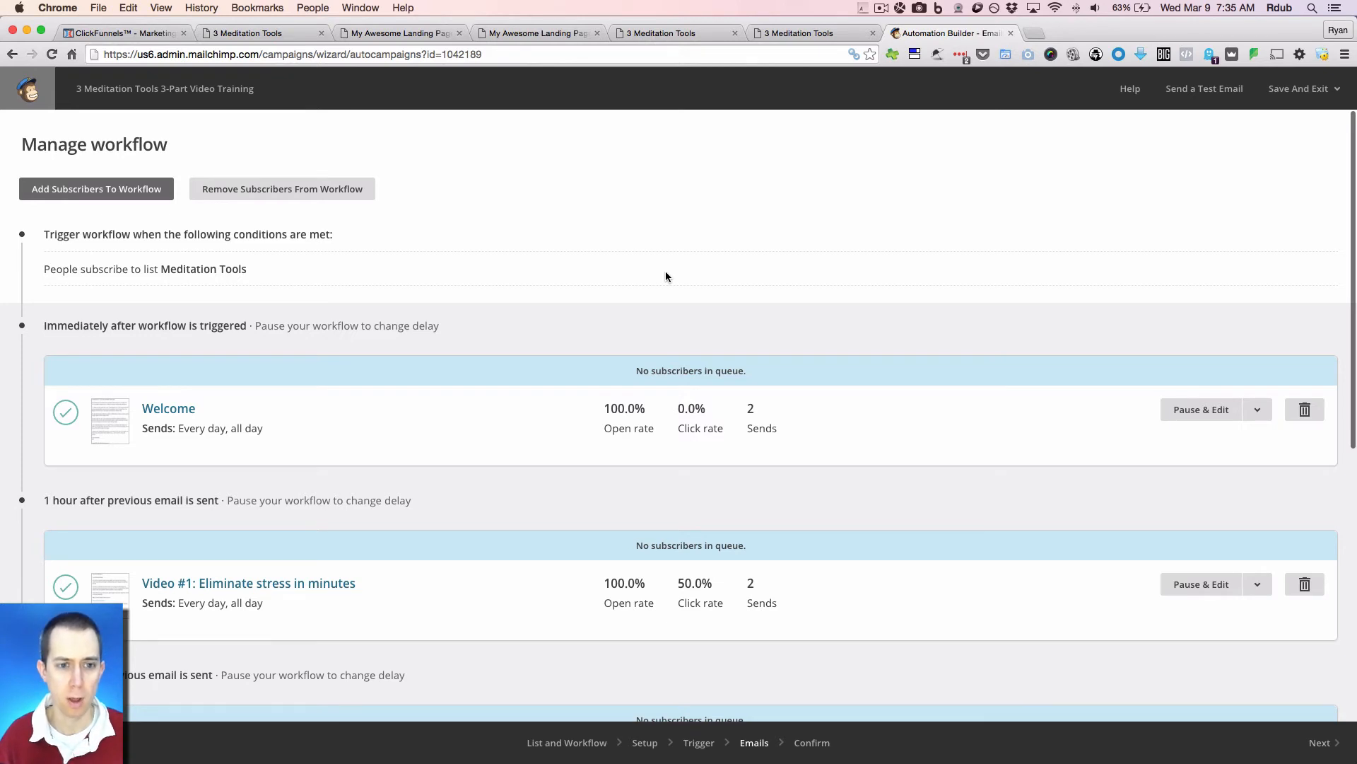
pyautogui.scroll(-5, 528, 360)
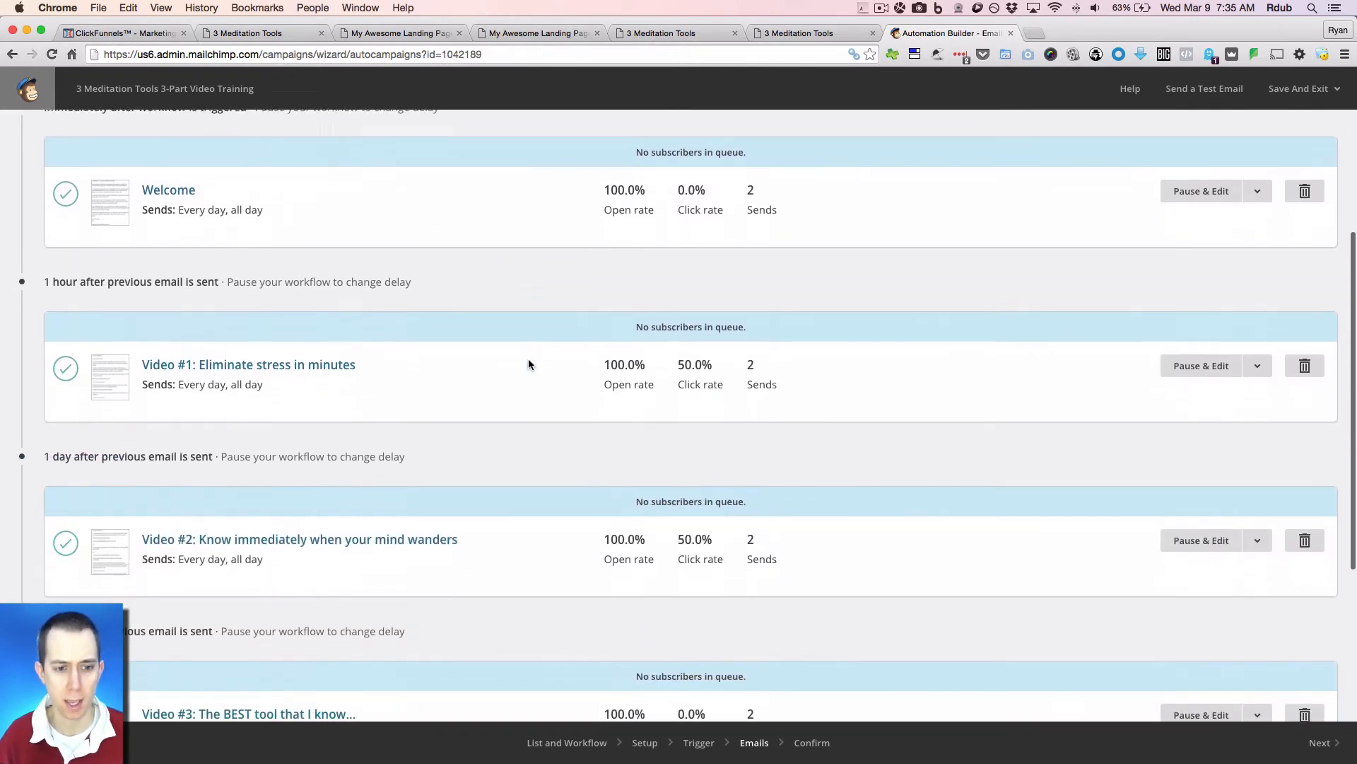
pyautogui.scroll(-3, 512, 393)
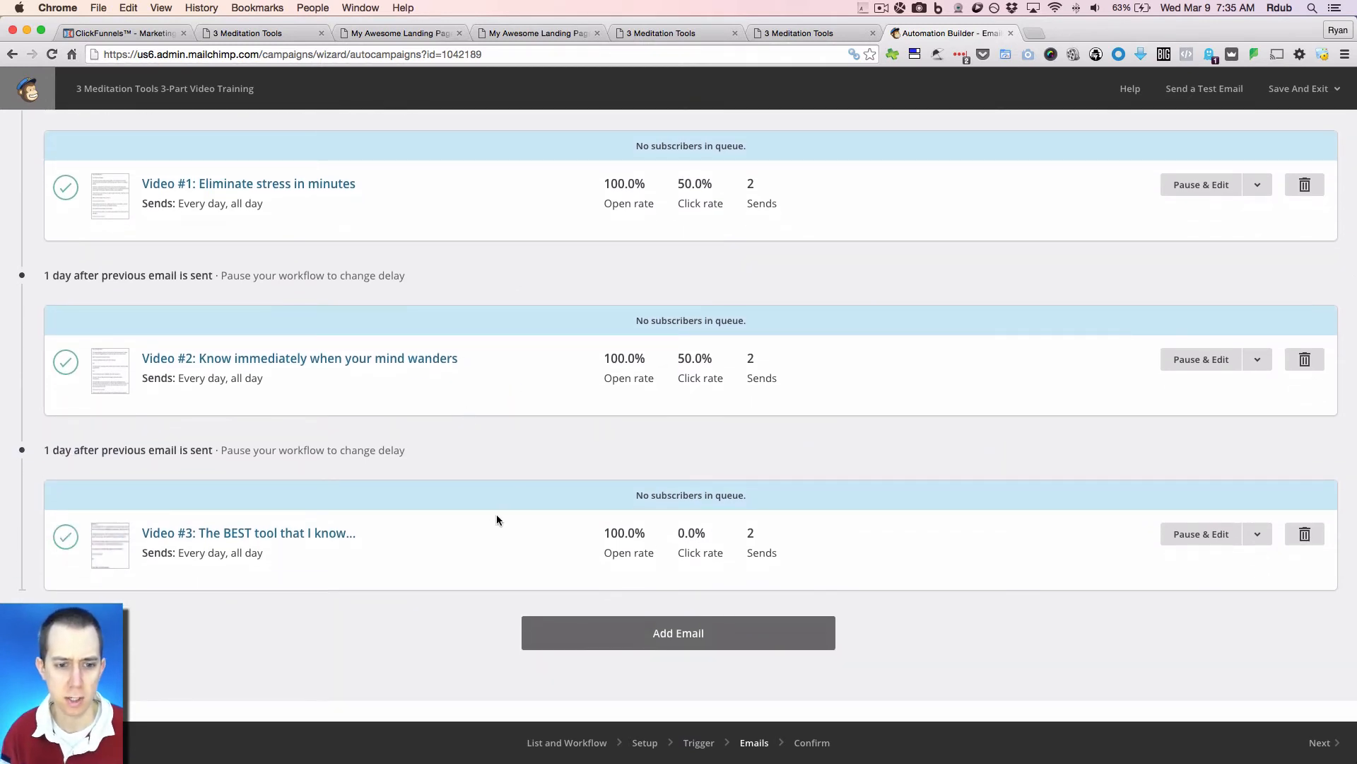
pyautogui.scroll(-2, 532, 466)
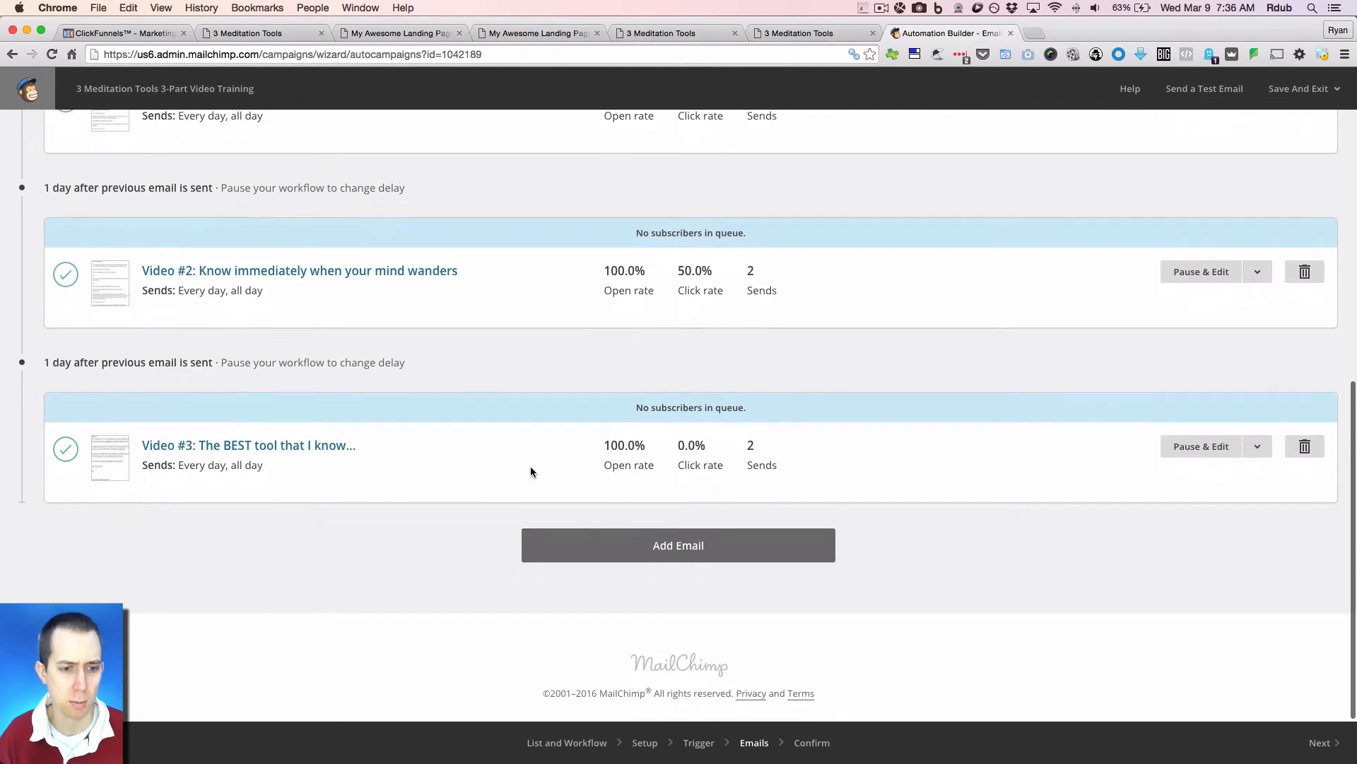
pyautogui.click(107, 454)
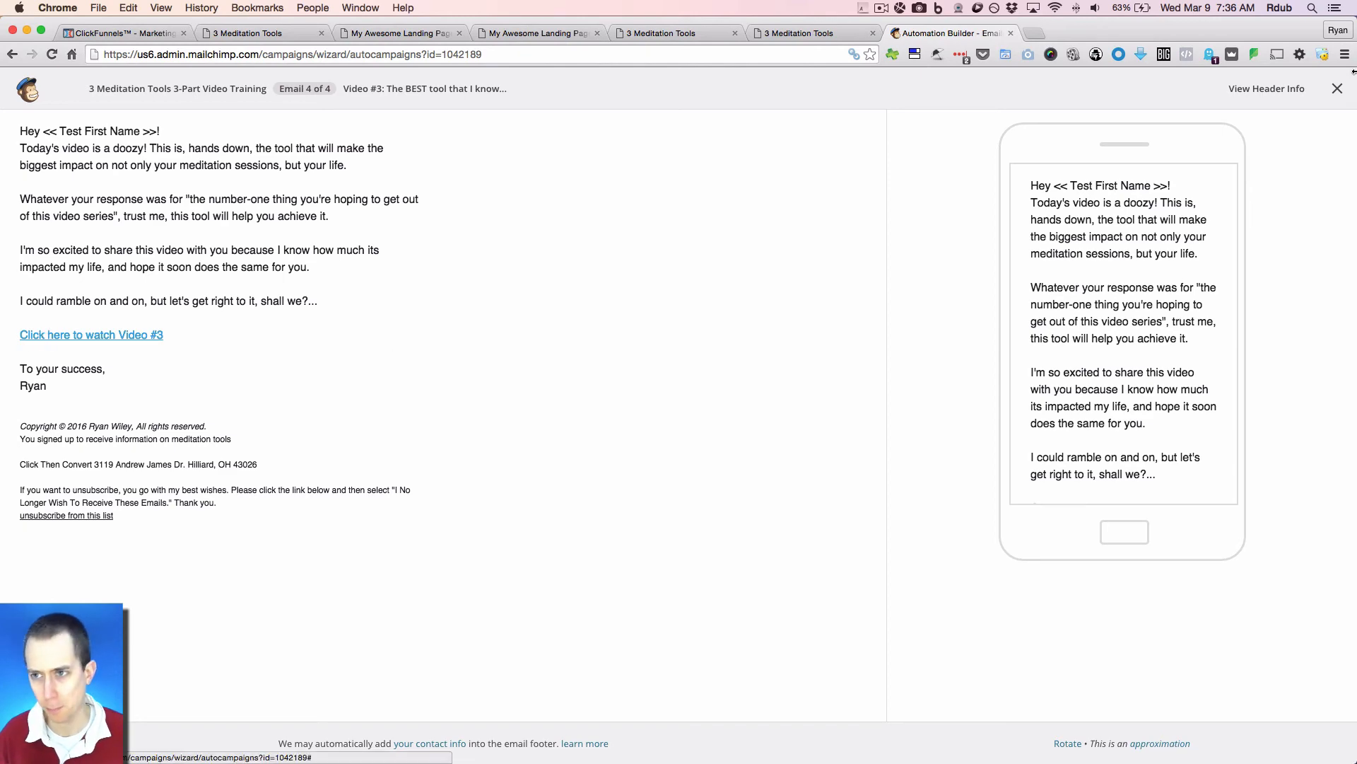
pyautogui.click(1340, 86)
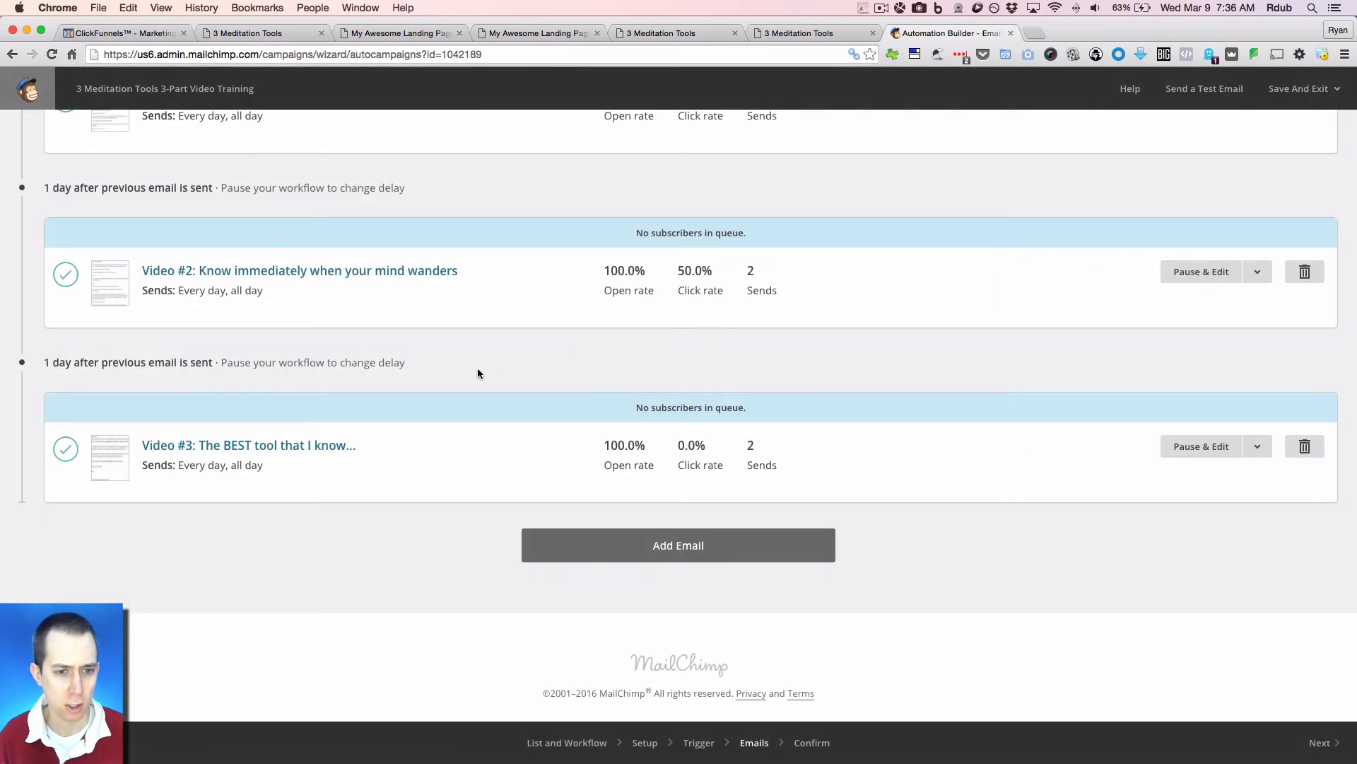
# - Review the order and delays of the workflow's emails, and return to the Optin step's overview in ClickFunnels
pyautogui.scroll(3, 469, 370)
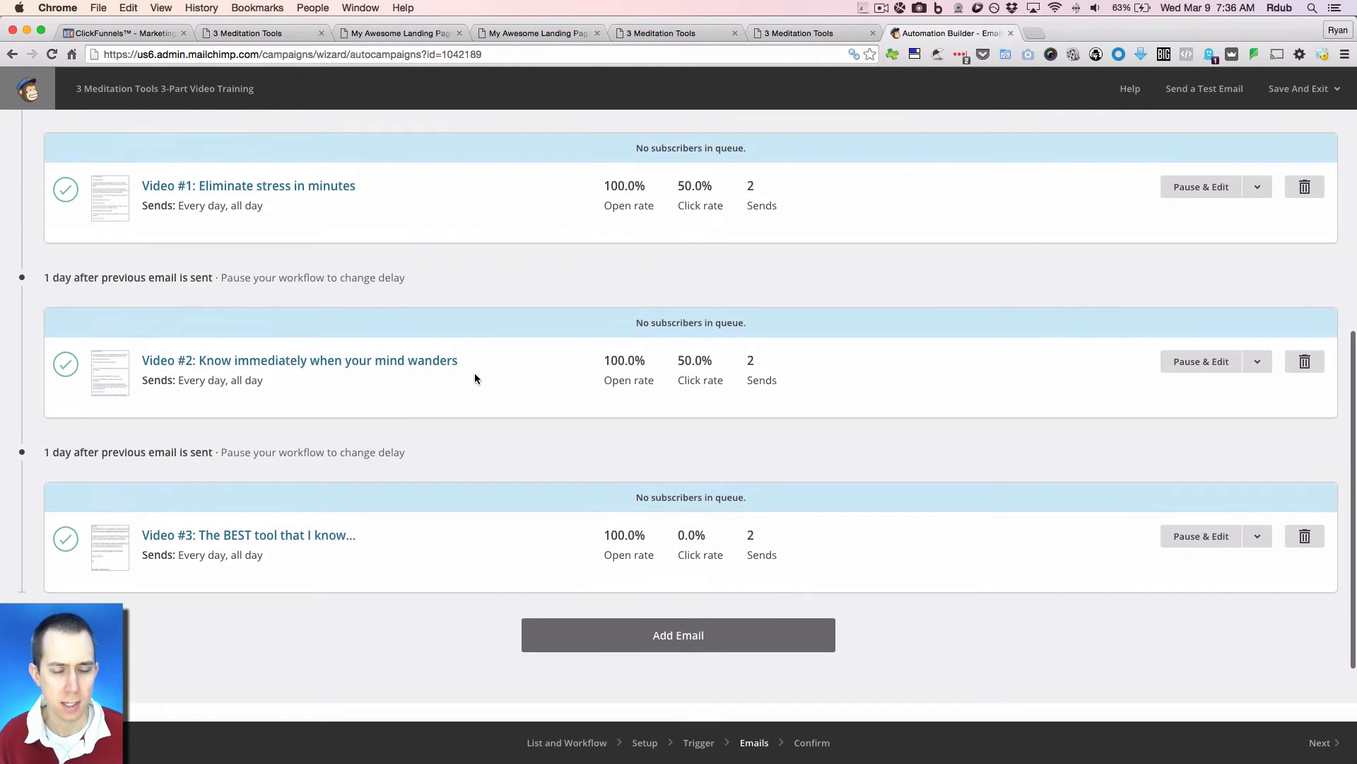
pyautogui.scroll(-3, 467, 427)
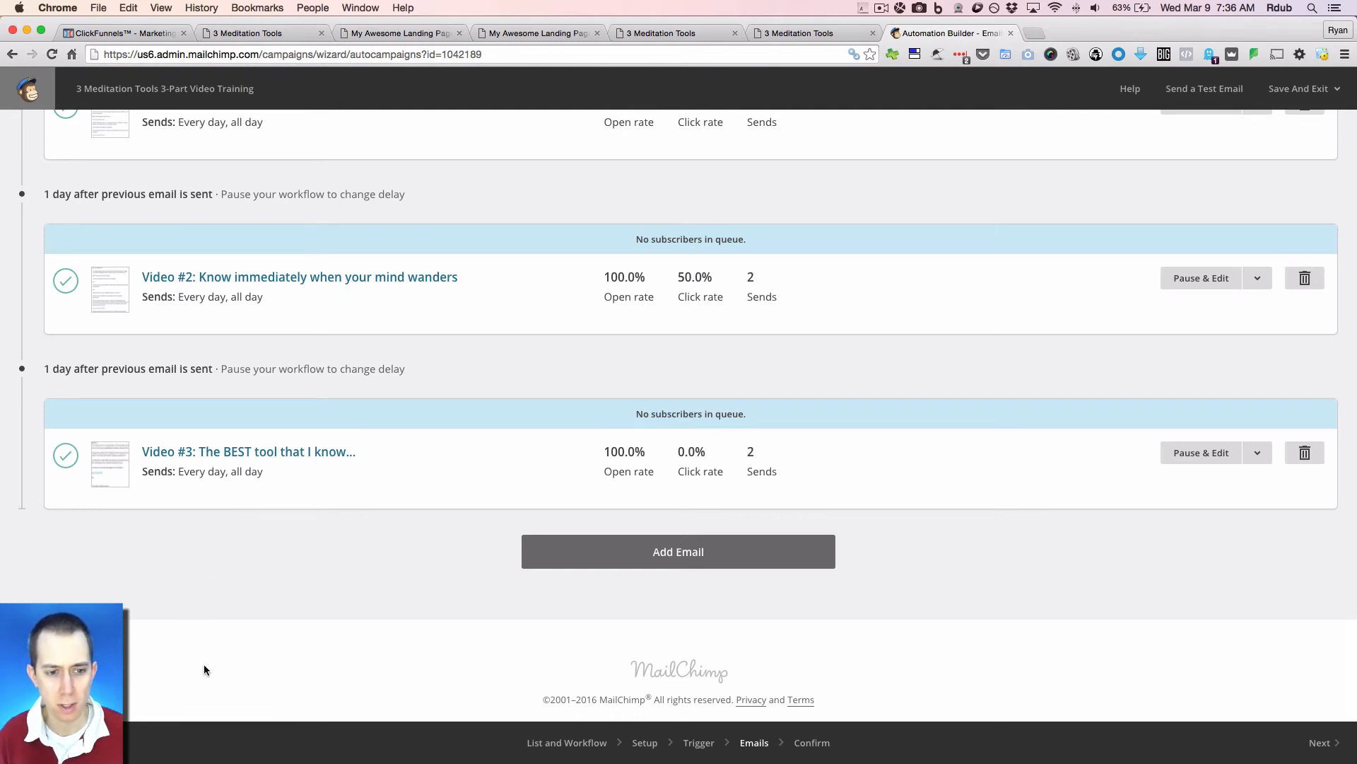
pyautogui.scroll(4, 532, 434)
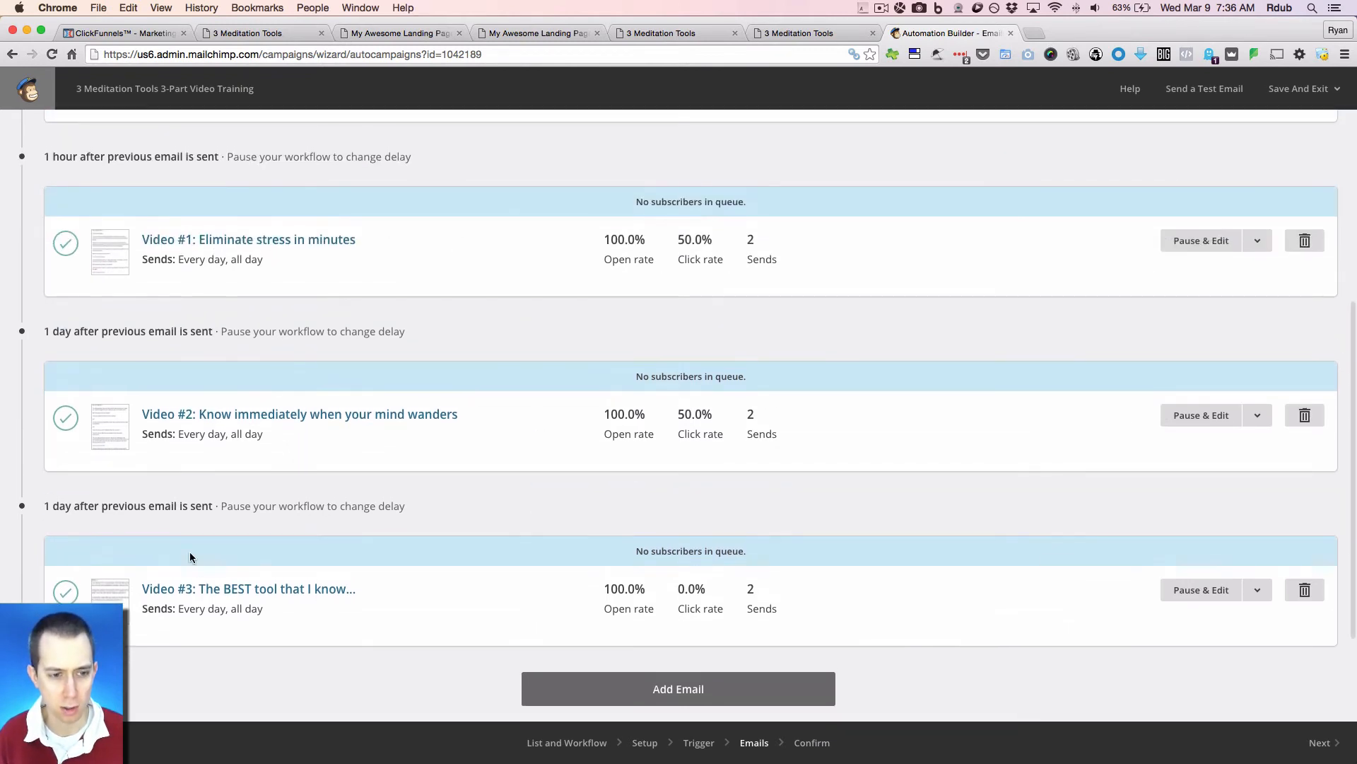
pyautogui.scroll(-3, 431, 591)
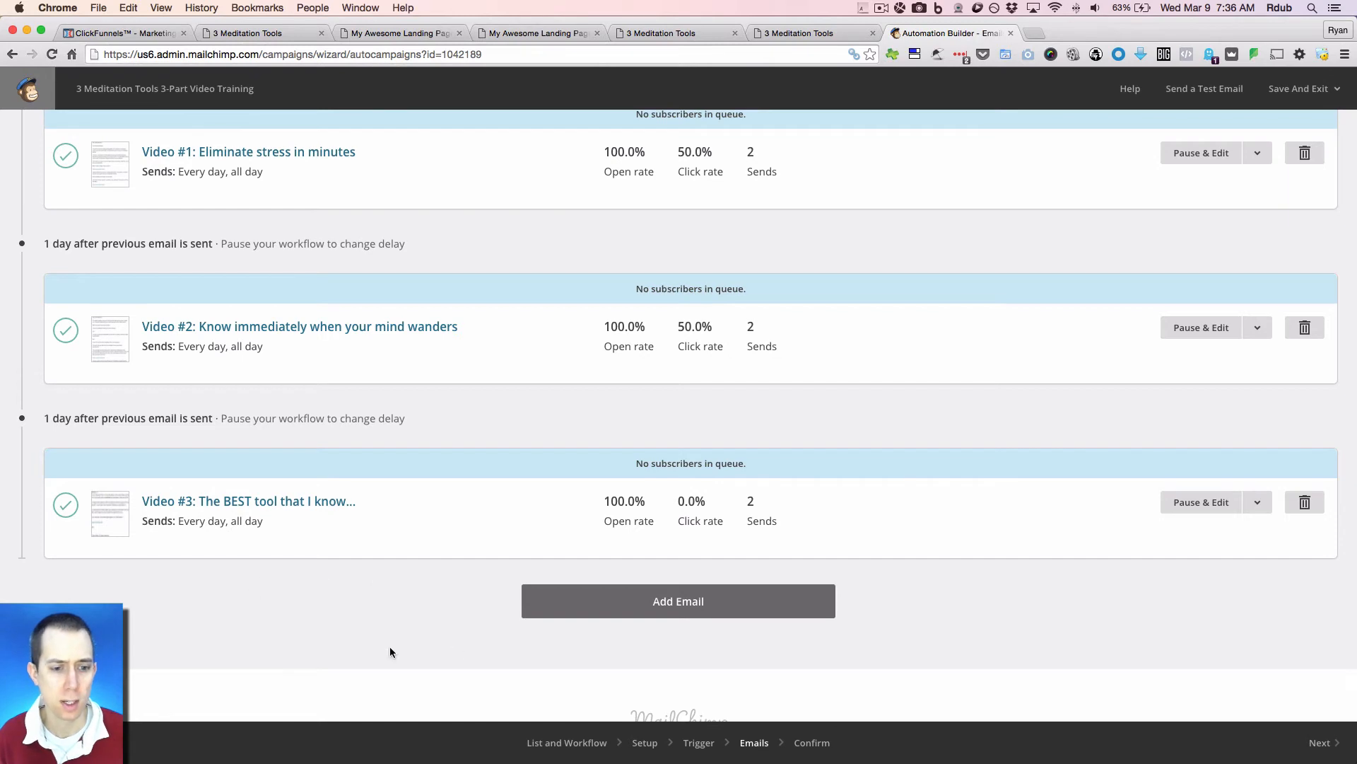
pyautogui.scroll(-2, 318, 606)
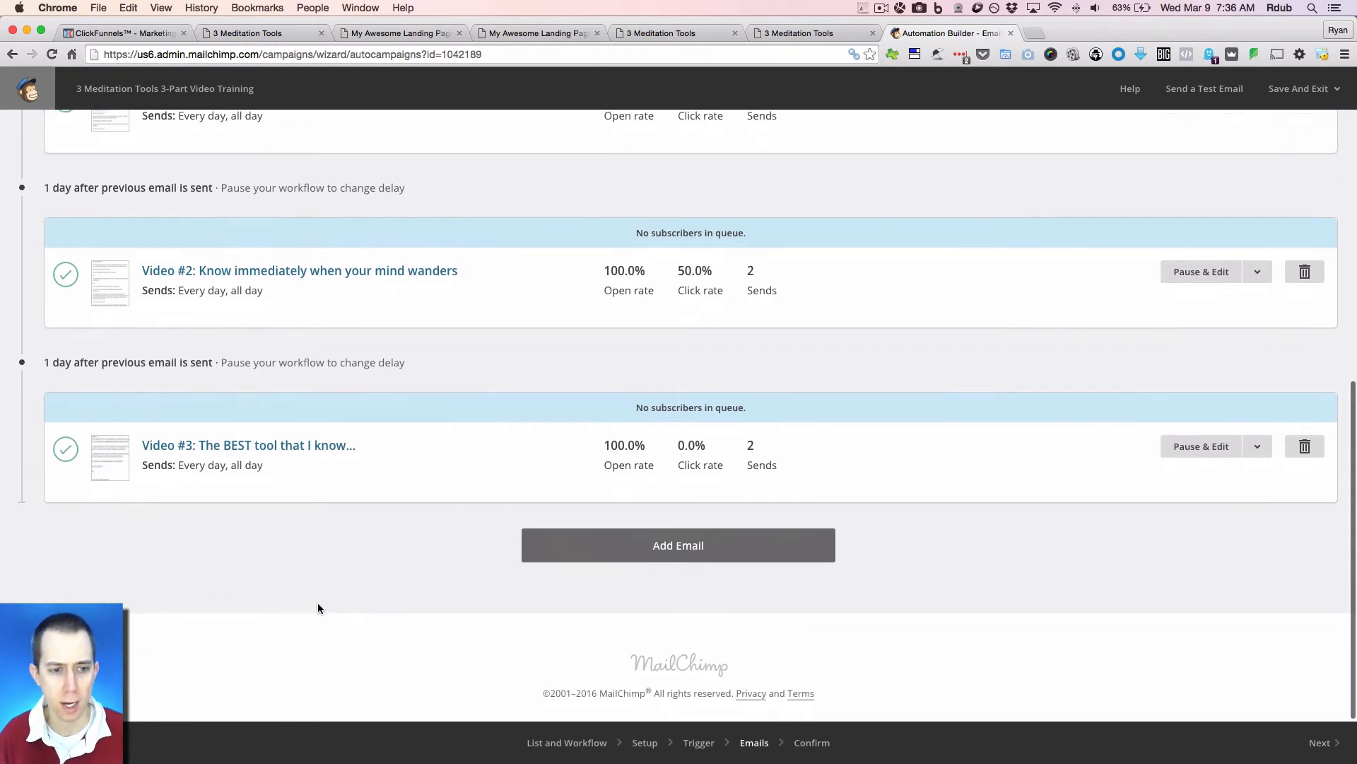
pyautogui.scroll(3, 502, 492)
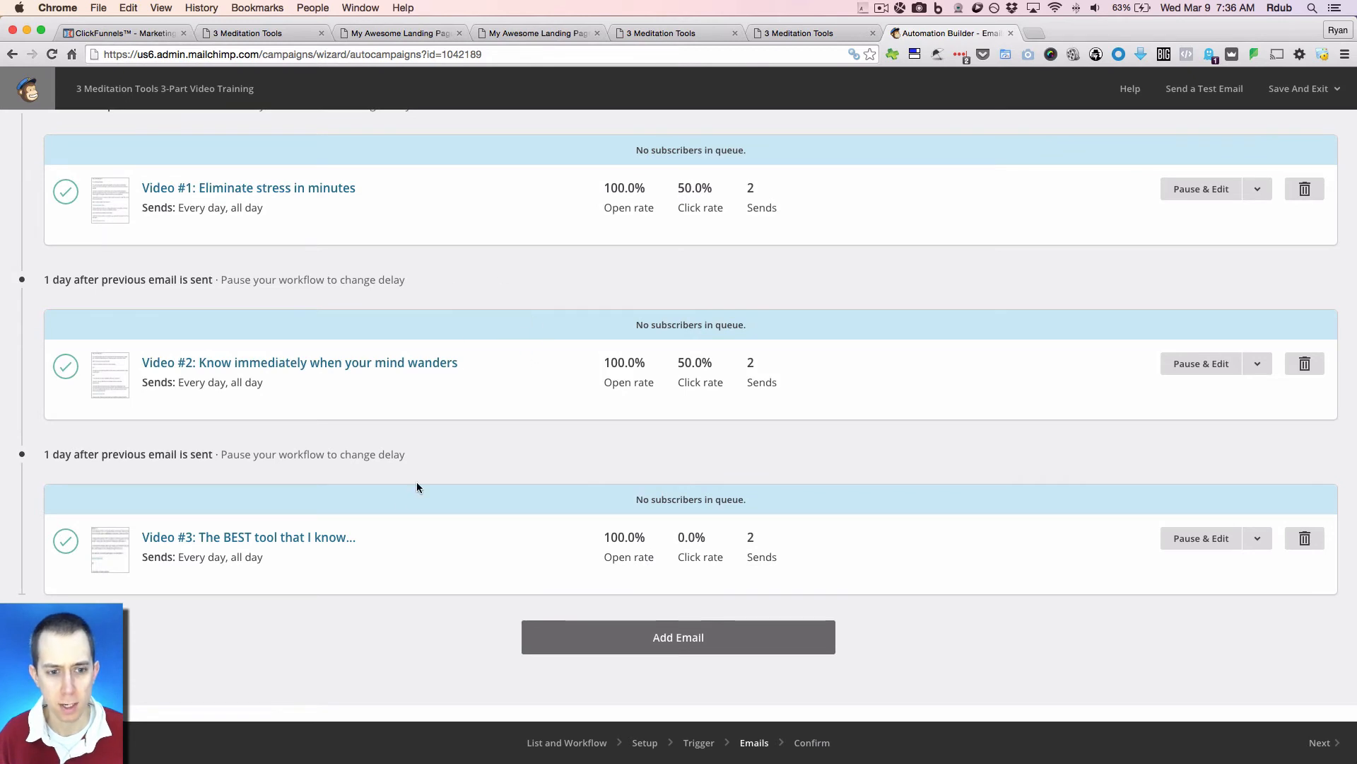
pyautogui.scroll(-3, 394, 542)
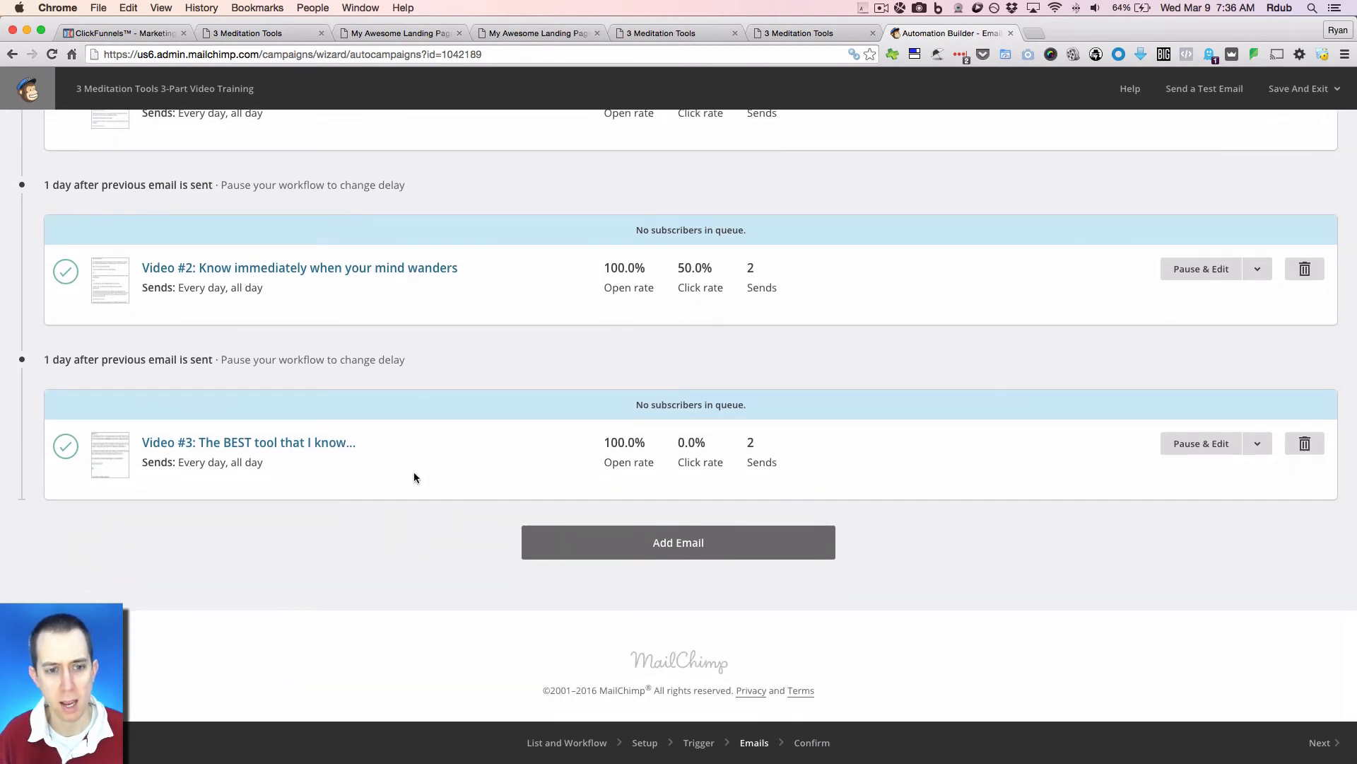
pyautogui.scroll(5, 435, 515)
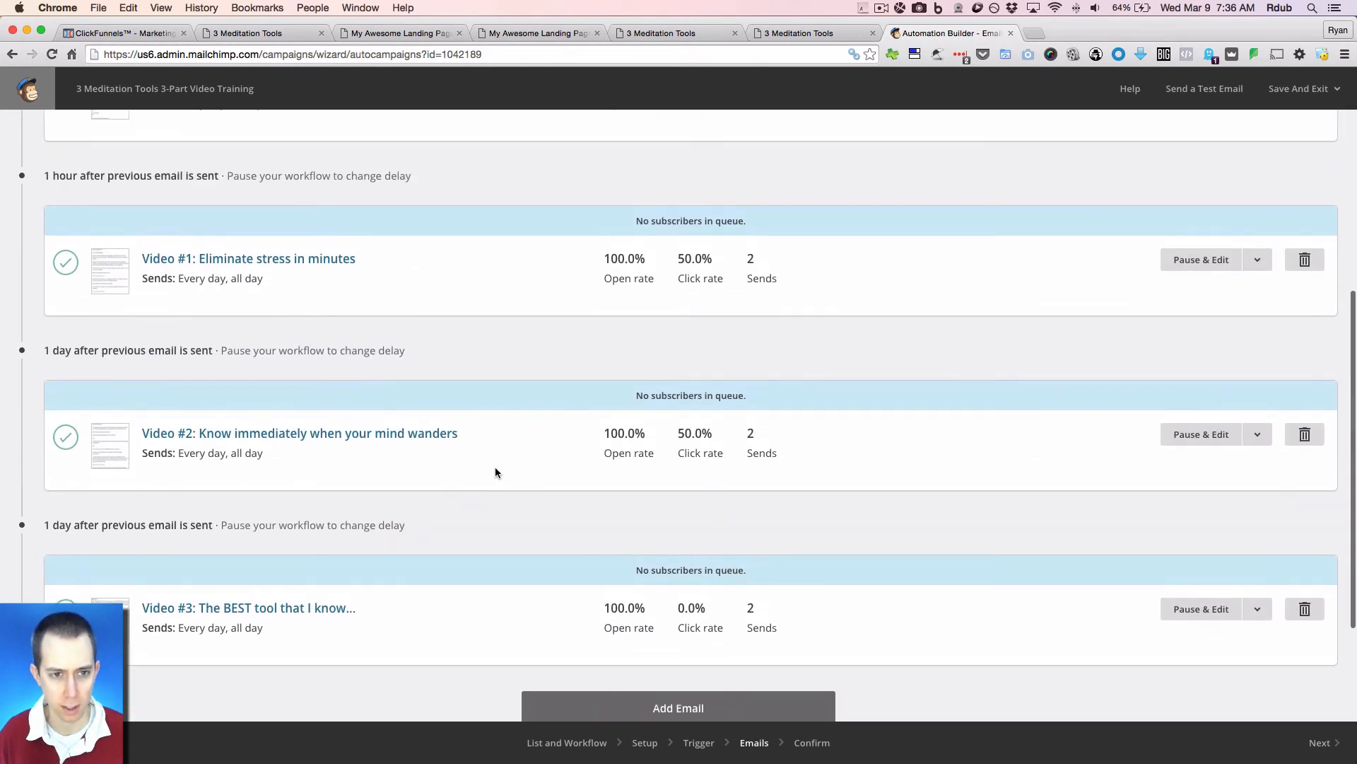
pyautogui.scroll(8, 533, 367)
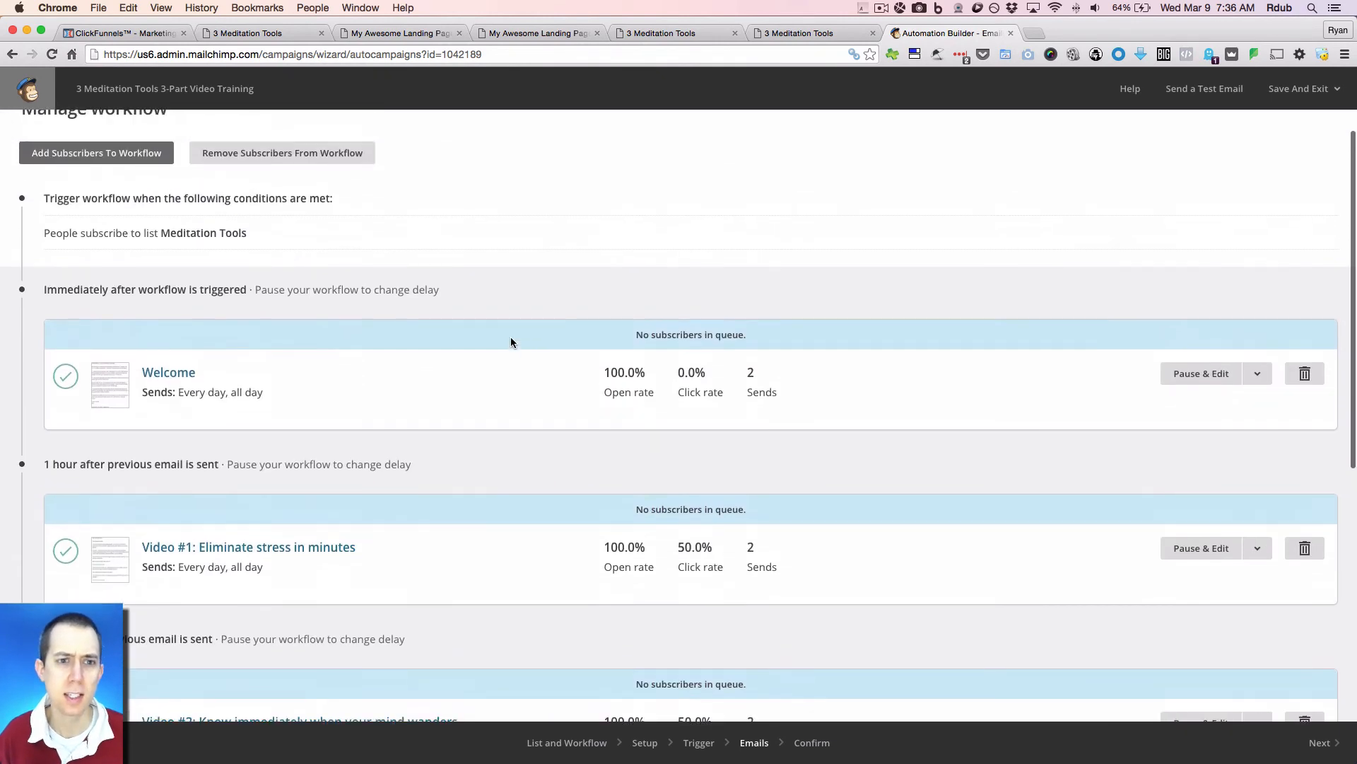
pyautogui.click(117, 34)
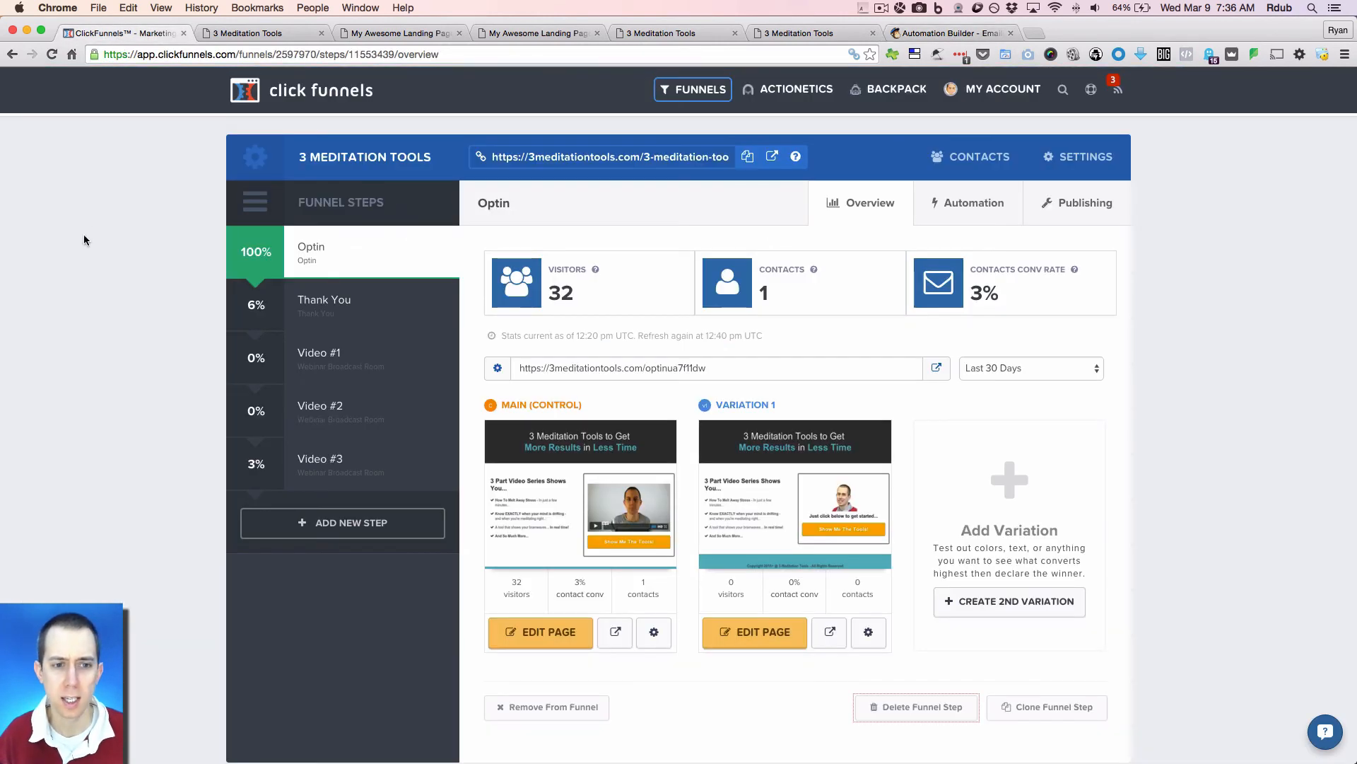